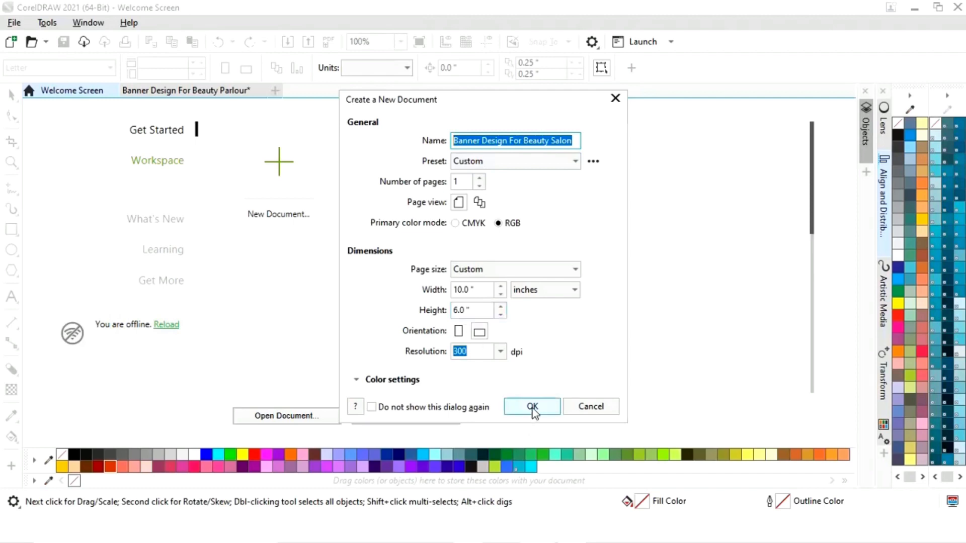
# Step: Create the 10 × 6 inch, 300 dpi RGB document and draw a rectangle about 8.8 × 4.5 inches on its page
pyautogui.click(533, 407)
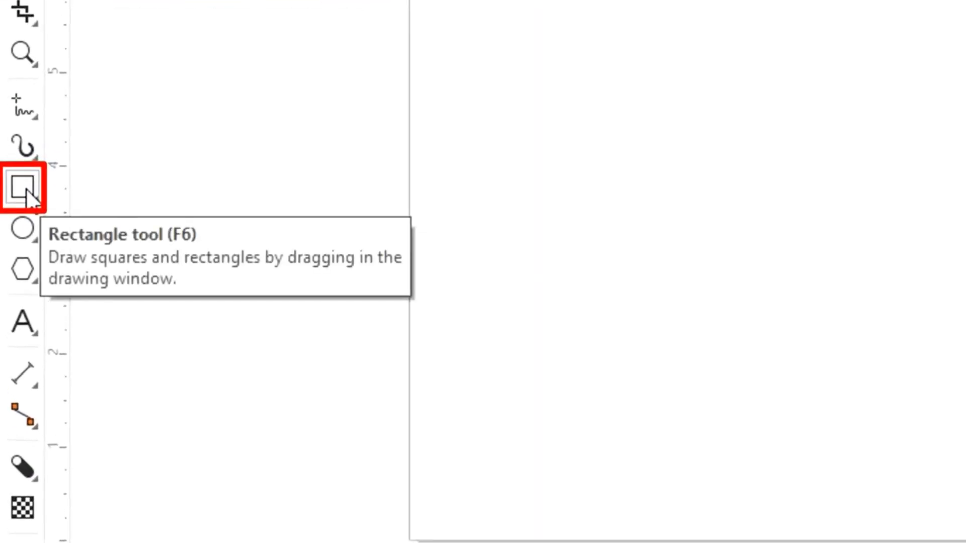
pyautogui.click(26, 188)
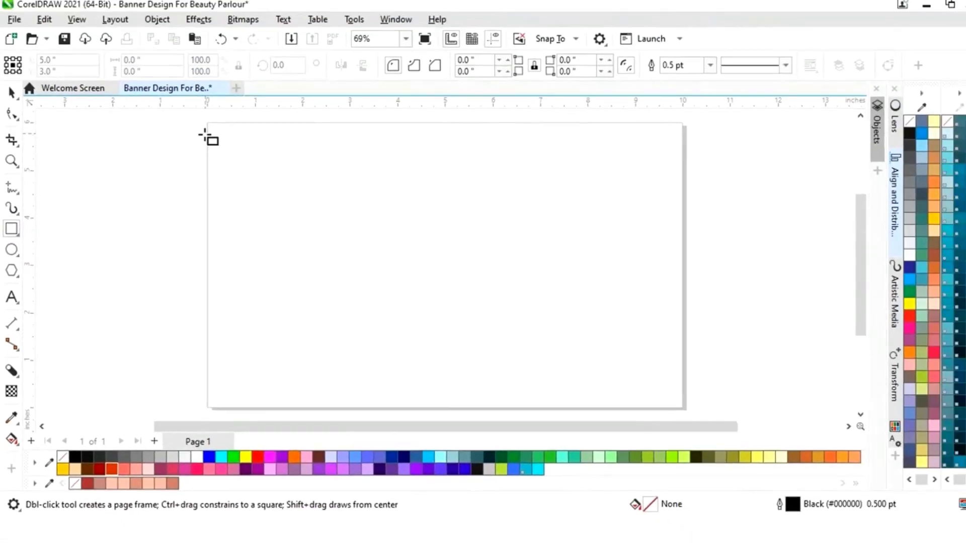
pyautogui.moveTo(219, 152); pyautogui.dragTo(634, 364)
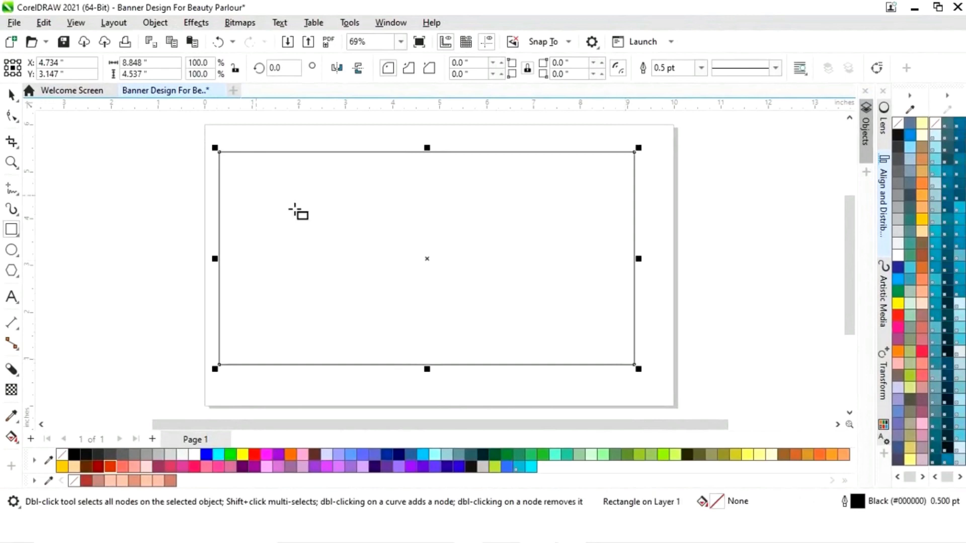
# Step: Set the rectangle's size to 10 inches wide and 6 inches high
pyautogui.click(149, 66)
pyautogui.write('10')
pyautogui.press('Tab')
pyautogui.write('6')
pyautogui.press('Return')
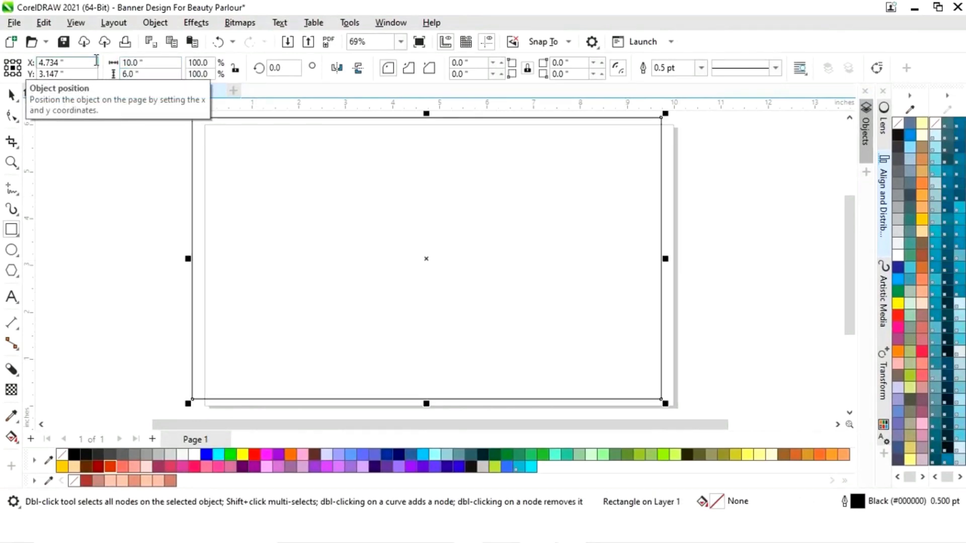
# Step: Centre the rectangle on the page both horizontally and vertically
pyautogui.click(884, 220)
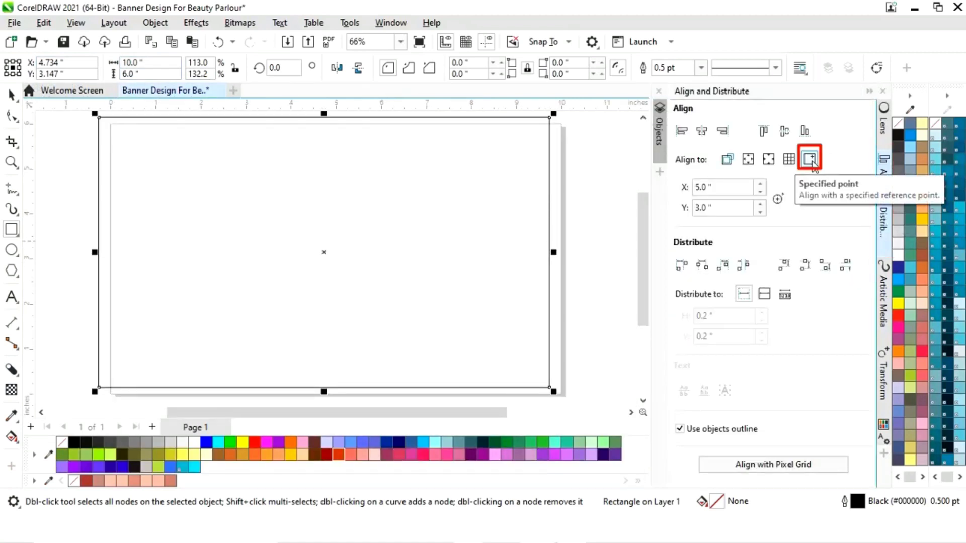
pyautogui.click(702, 131)
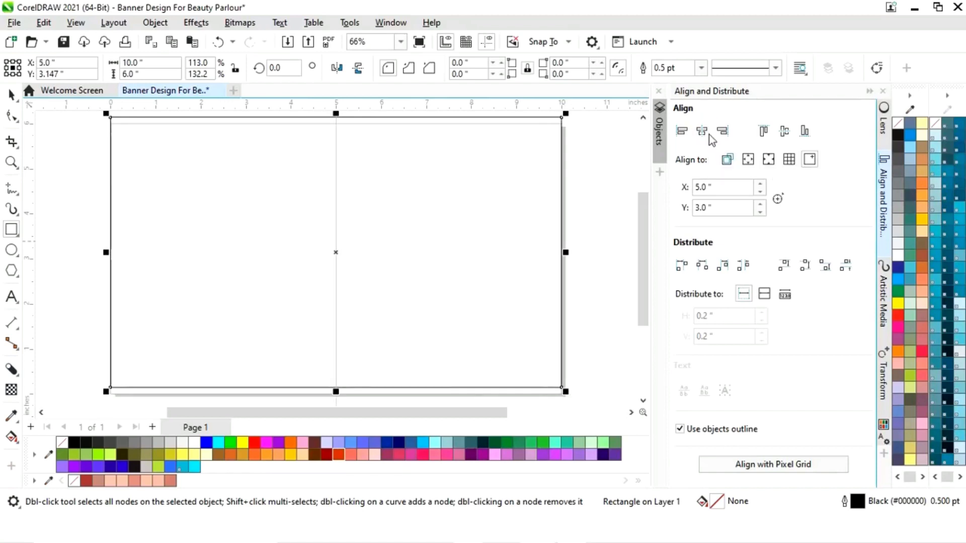
pyautogui.click(783, 133)
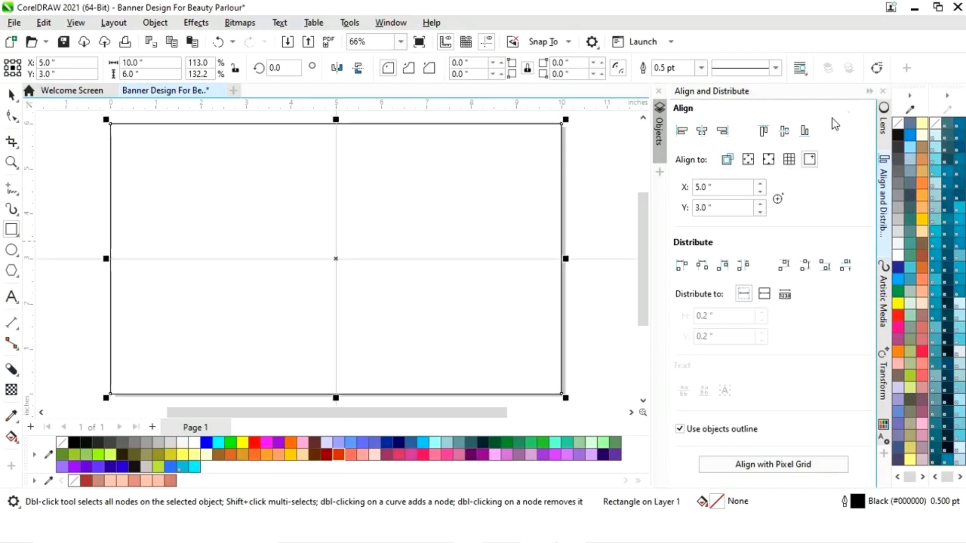
pyautogui.click(869, 93)
pyautogui.click(77, 158)
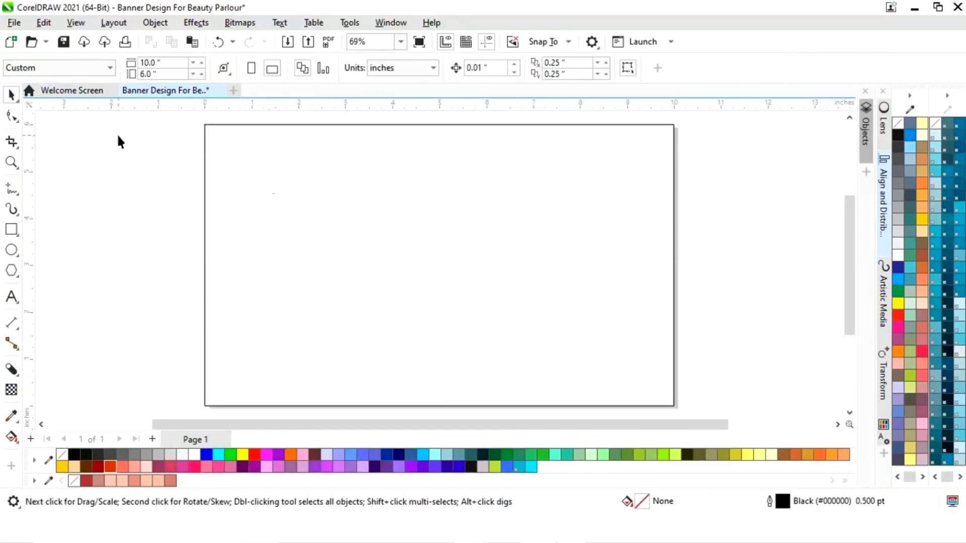
# Step: Fill the page-sized rectangle with the red R167 G54 B56 and remove its outline
pyautogui.click(275, 186)
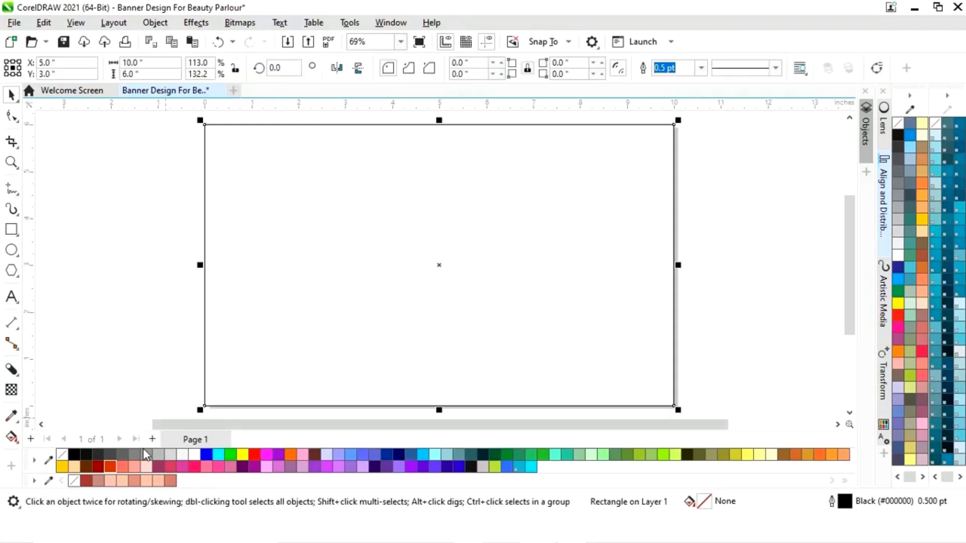
pyautogui.click(86, 480)
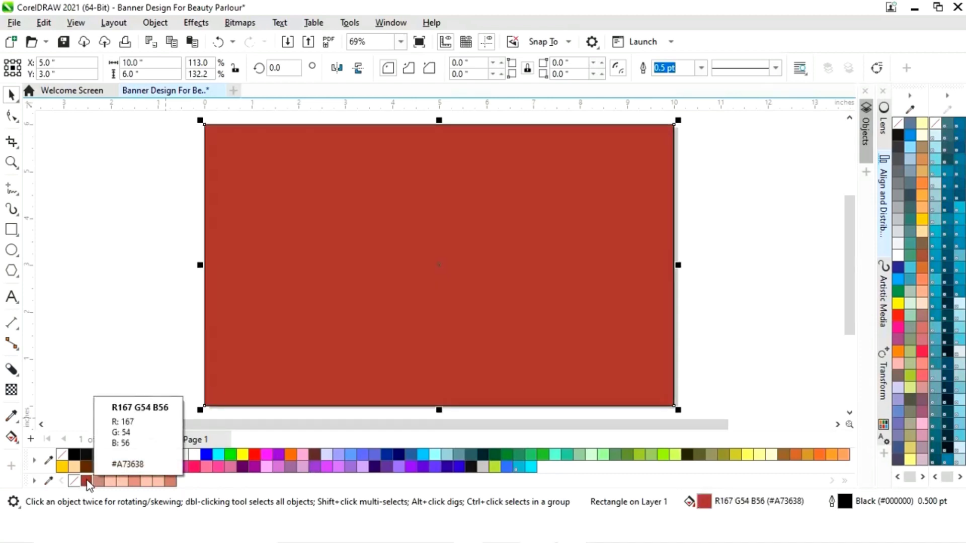
pyautogui.rightClick(74, 482)
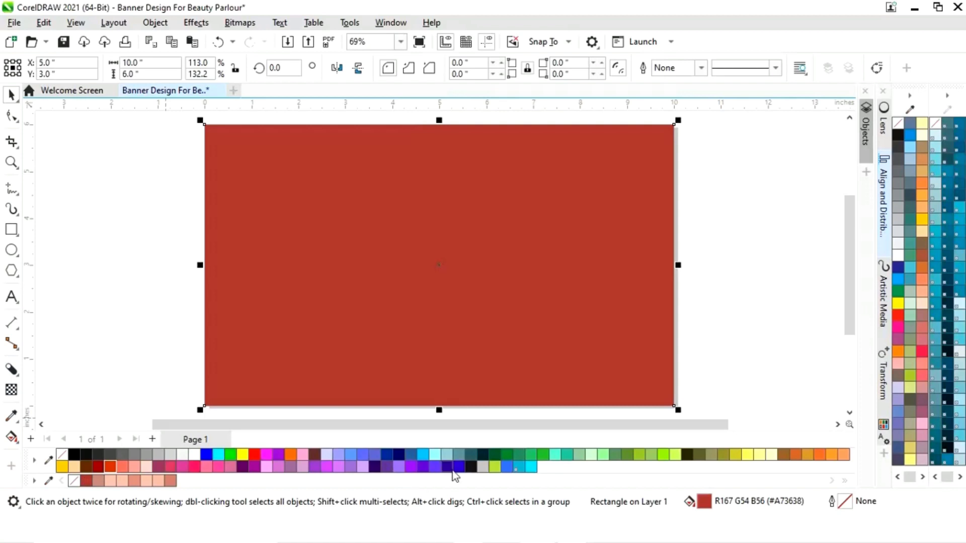
# Step: Switch to the Images folder in File Explorer and bring Makeup Brush.jpg into the CorelDRAW document beside the page
pyautogui.hotkey('alt', 'Tab')
pyautogui.click(561, 441)
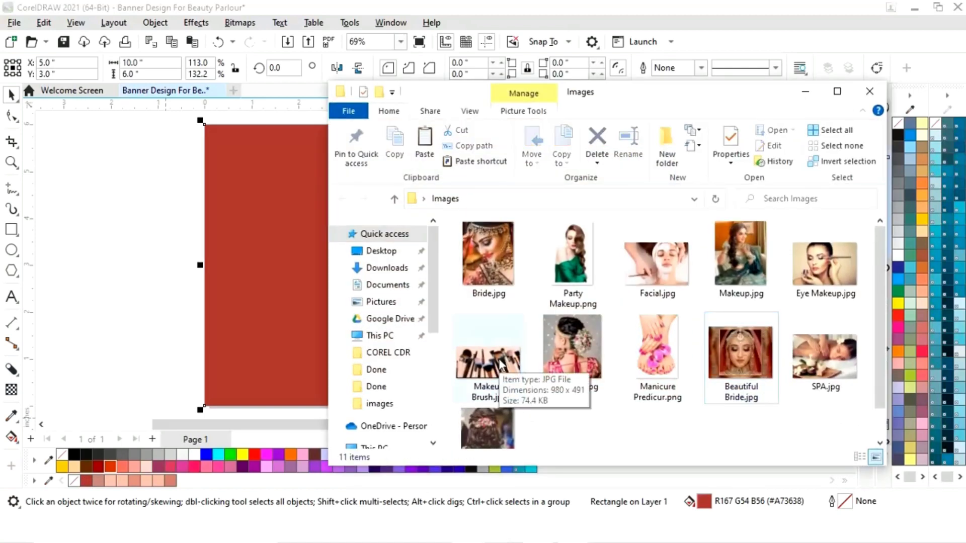
pyautogui.click(490, 382)
pyautogui.moveTo(124, 267); pyautogui.dragTo(124, 268)
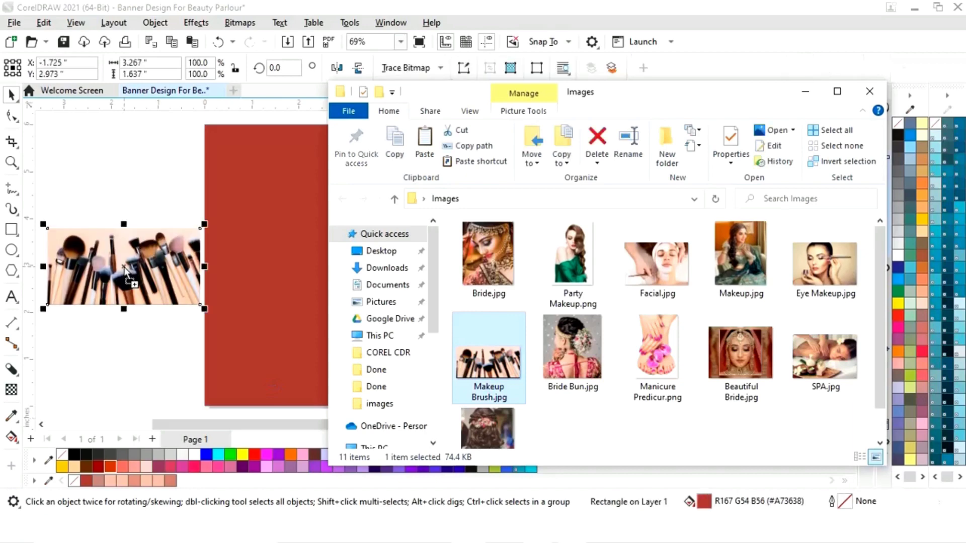
pyautogui.click(805, 92)
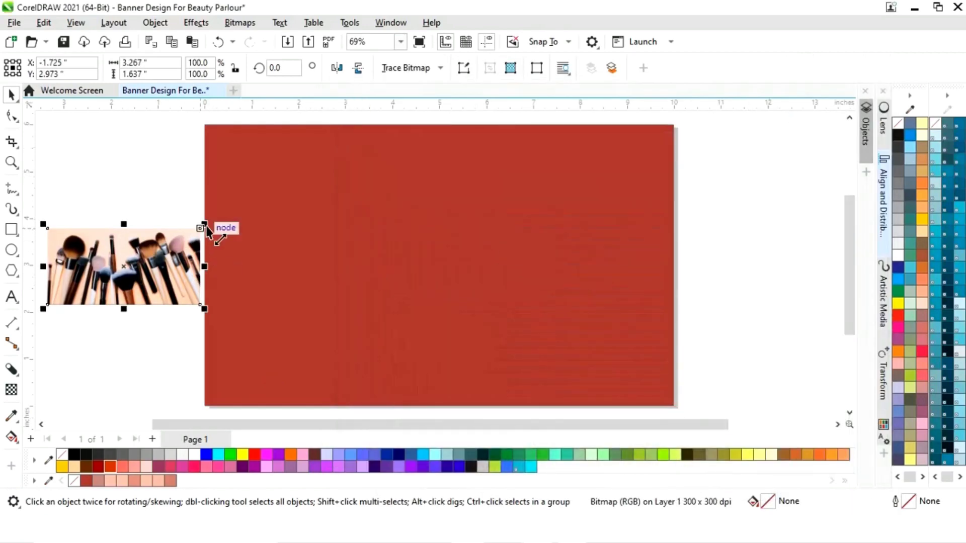
# Step: Move the brush image onto the page's left edge and rotate it 90 degrees
pyautogui.moveTo(157, 255)
pyautogui.mouseDown()
pyautogui.moveTo(237, 254)
pyautogui.moveTo(221, 254)
pyautogui.mouseUp()
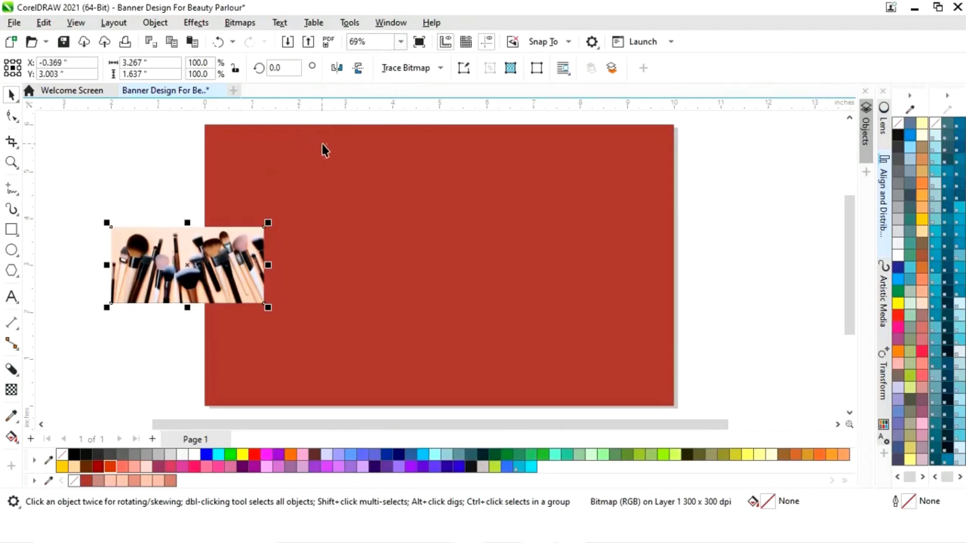
pyautogui.click(242, 251)
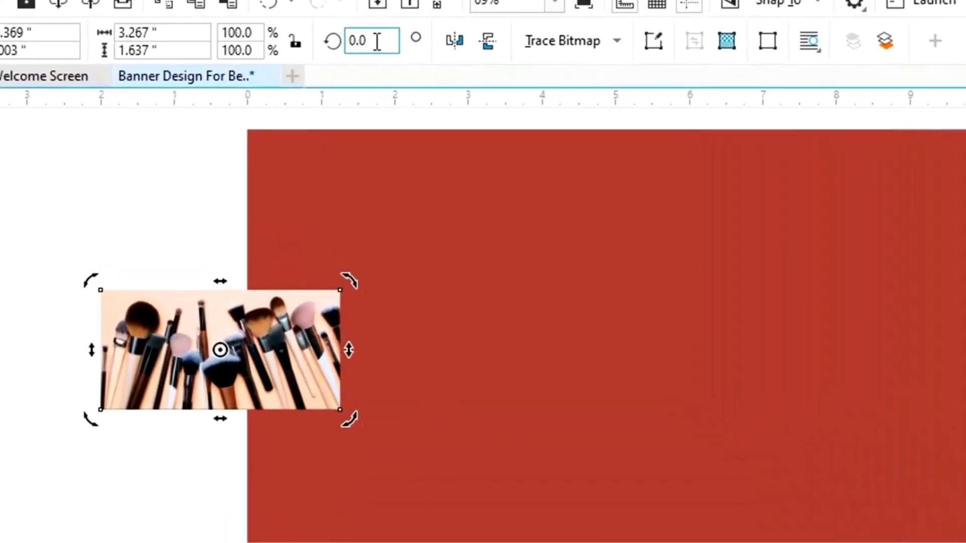
pyautogui.click(286, 65)
pyautogui.write('90')
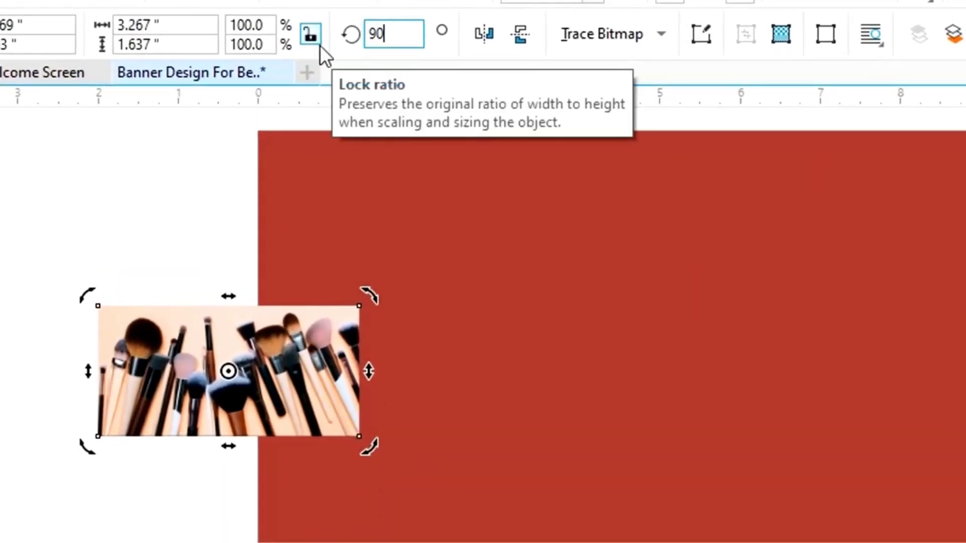
pyautogui.press('Return')
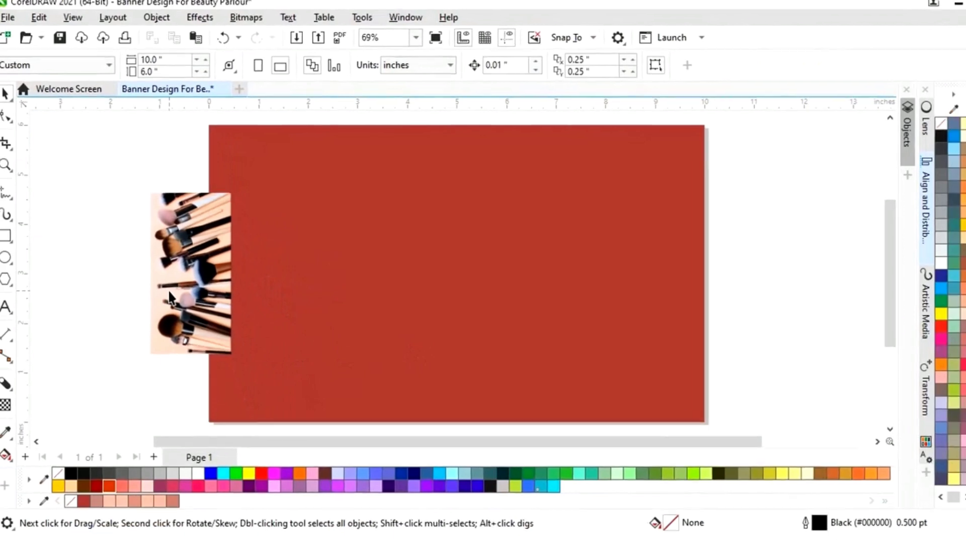
# Step: Enlarge the brush image proportionally to about 3.08 × 6.14 inches and position it over the banner's right edge, covering the full height
pyautogui.click(221, 400)
pyautogui.moveTo(183, 282); pyautogui.dragTo(644, 345)
pyautogui.moveTo(692, 245); pyautogui.dragTo(835, 147)
pyautogui.moveTo(735, 148); pyautogui.dragTo(765, 147)
pyautogui.moveTo(846, 222); pyautogui.dragTo(846, 243)
pyautogui.moveTo(678, 243); pyautogui.dragTo(684, 251)
pyautogui.moveTo(845, 262); pyautogui.dragTo(846, 250)
pyautogui.scroll(-1, 826, 255)
pyautogui.press('F2')
pyautogui.moveTo(490, 168); pyautogui.dragTo(817, 370)
pyautogui.moveTo(649, 153); pyautogui.dragTo(663, 151)
pyautogui.click(717, 280)
pyautogui.click(629, 267)
pyautogui.moveTo(629, 215); pyautogui.dragTo(635, 216)
pyautogui.moveTo(625, 224); pyautogui.dragTo(619, 237)
pyautogui.moveTo(618, 237); pyautogui.dragTo(624, 225)
pyautogui.click(710, 249)
pyautogui.click(621, 276)
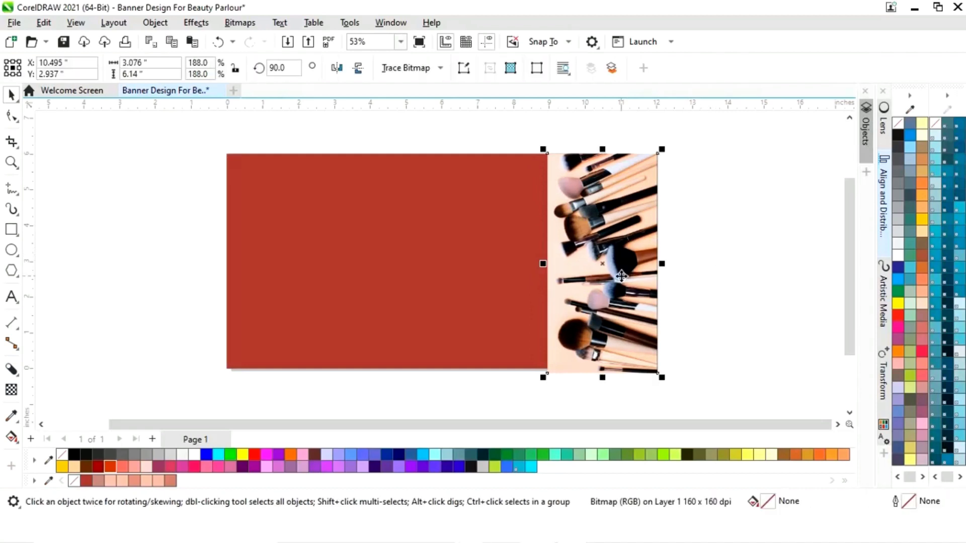
# Step: Place a horizontally mirrored copy of the brush image over the banner's left edge and fine-tune the positions of both images
pyautogui.moveTo(622, 276); pyautogui.dragTo(333, 277)
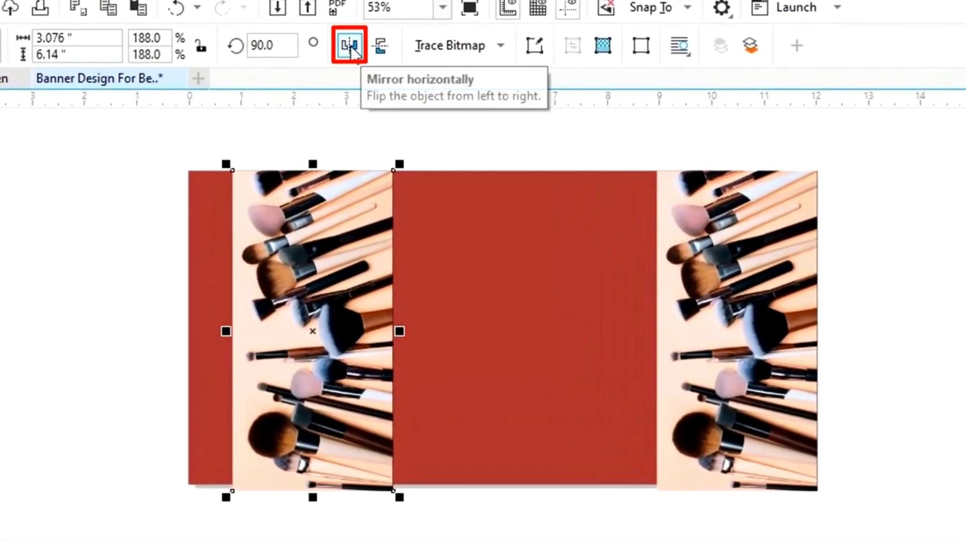
pyautogui.click(352, 48)
pyautogui.moveTo(283, 314); pyautogui.dragTo(197, 315)
pyautogui.moveTo(224, 268)
pyautogui.mouseDown()
pyautogui.moveTo(187, 274)
pyautogui.moveTo(222, 288)
pyautogui.moveTo(235, 270)
pyautogui.mouseUp()
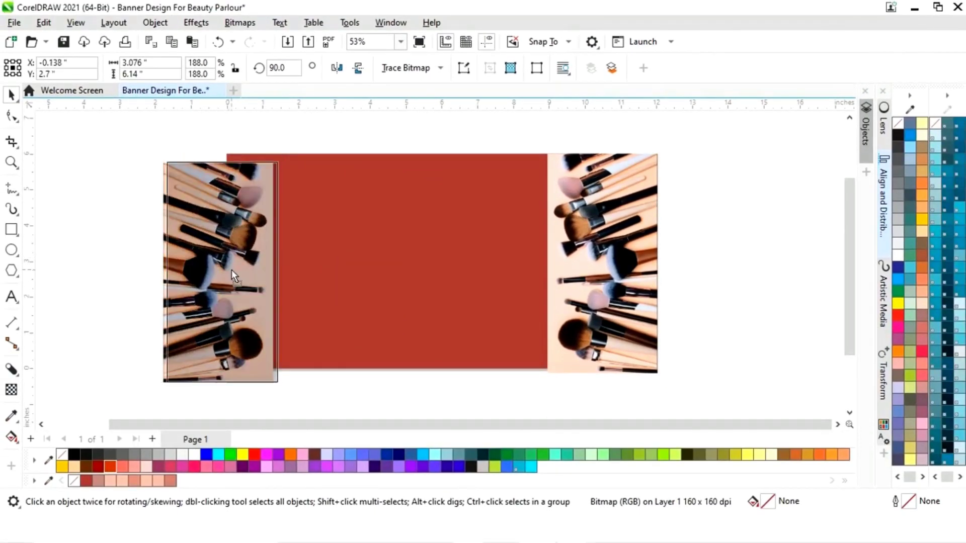
pyautogui.moveTo(615, 240); pyautogui.dragTo(609, 233)
pyautogui.moveTo(260, 268); pyautogui.dragTo(255, 258)
pyautogui.click(703, 265)
# Step: Apply a linear fountain transparency to the right brush image, fading it out toward the middle of the banner
pyautogui.click(600, 271)
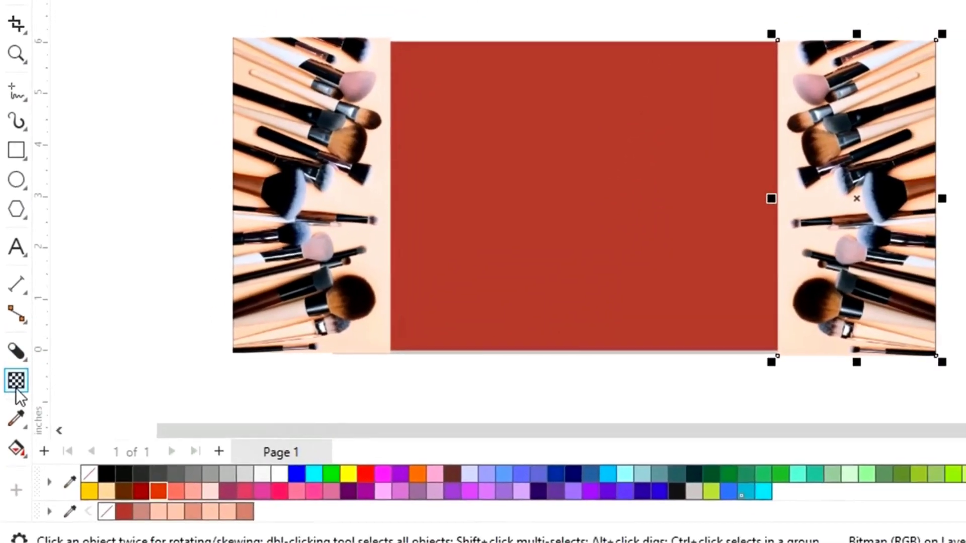
pyautogui.click(18, 390)
pyautogui.moveTo(645, 272); pyautogui.dragTo(538, 273)
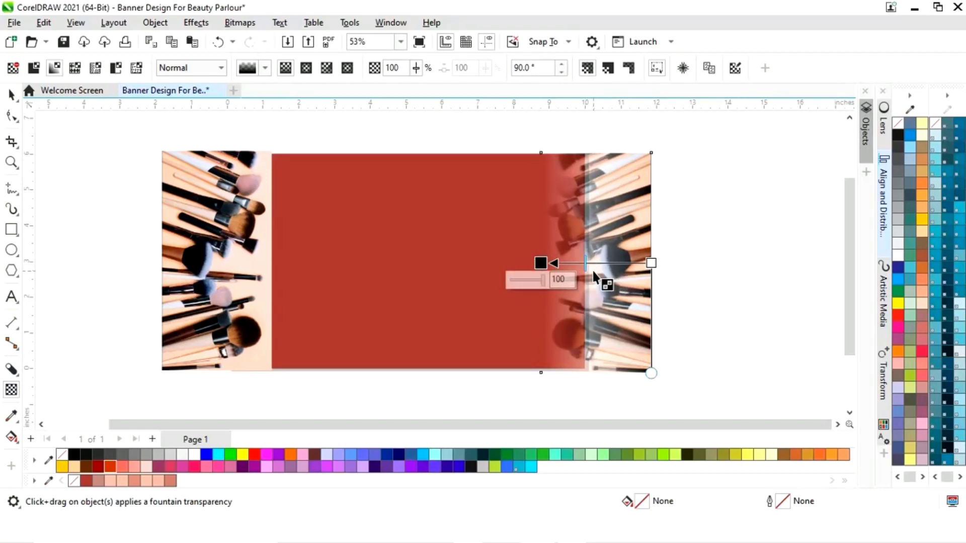
pyautogui.click(11, 94)
# Step: Fade the left brush image toward the banner's middle with a linear fountain transparency
pyautogui.click(202, 274)
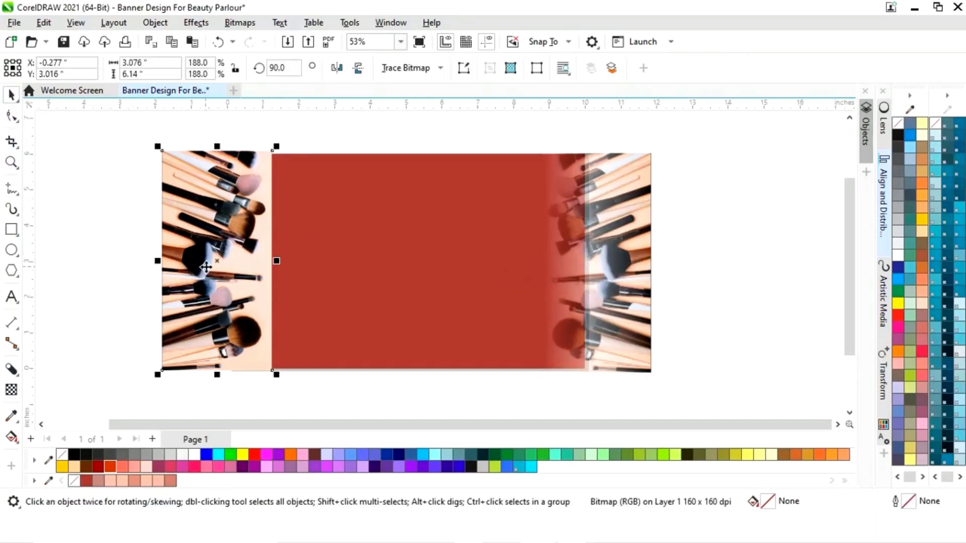
pyautogui.click(12, 395)
pyautogui.moveTo(164, 268)
pyautogui.mouseDown()
pyautogui.moveTo(280, 271)
pyautogui.moveTo(270, 261)
pyautogui.mouseUp()
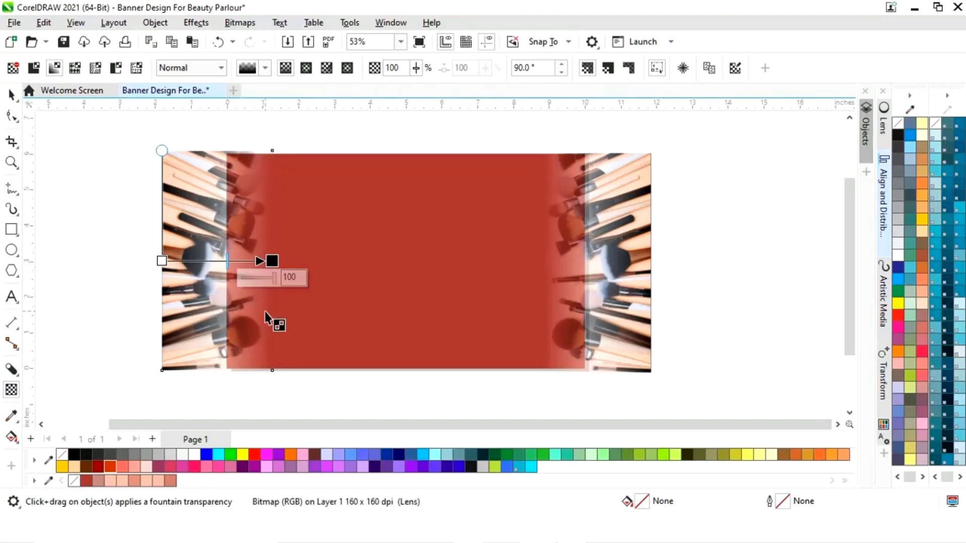
pyautogui.click(11, 95)
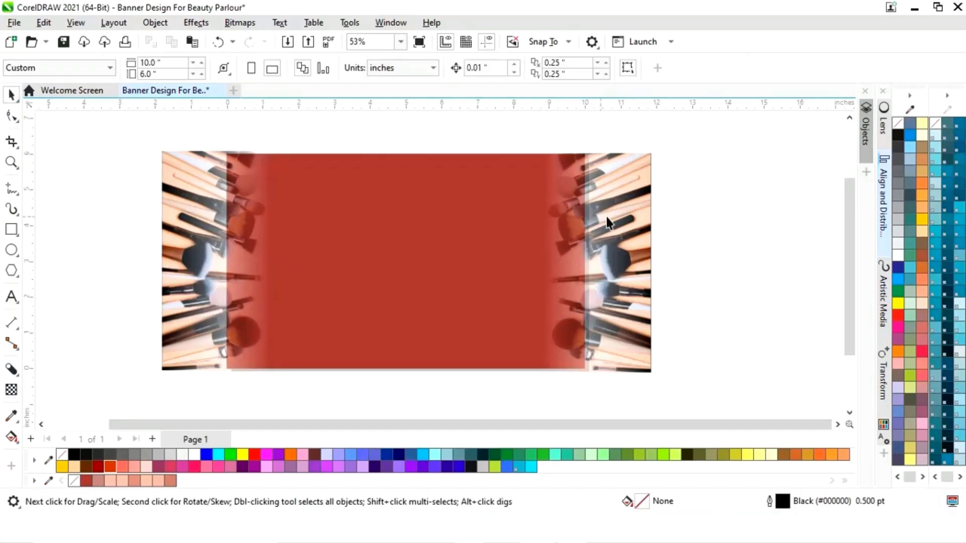
# Step: PowerClip the right brush image inside the red background rectangle
pyautogui.click(644, 222)
pyautogui.rightClick(643, 215)
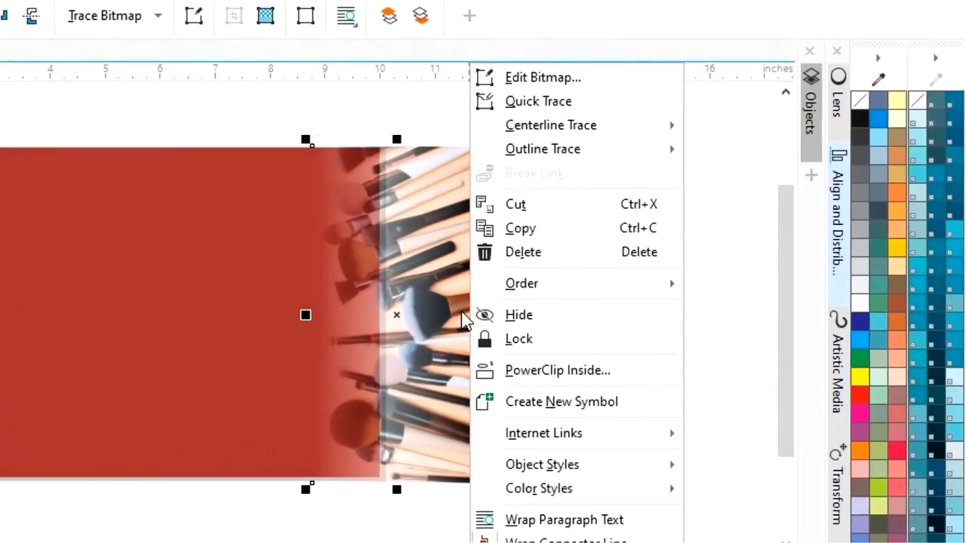
pyautogui.click(503, 376)
pyautogui.click(233, 312)
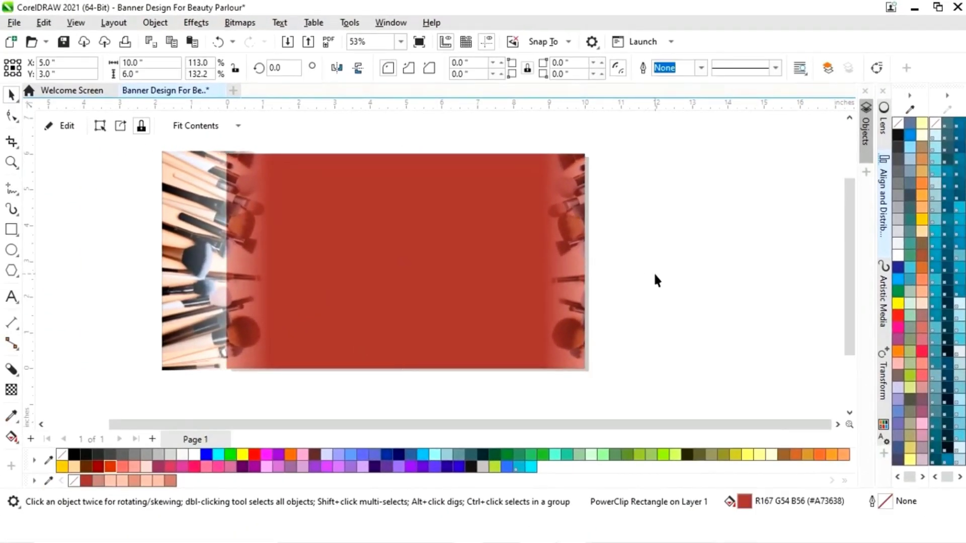
# Step: PowerClip the left brush image inside the red background rectangle as well
pyautogui.click(200, 274)
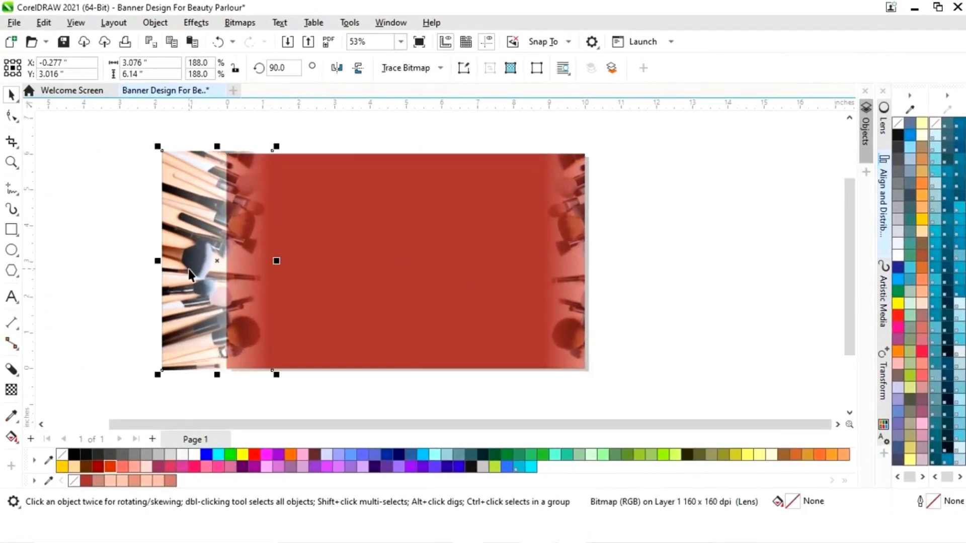
pyautogui.rightClick(189, 269)
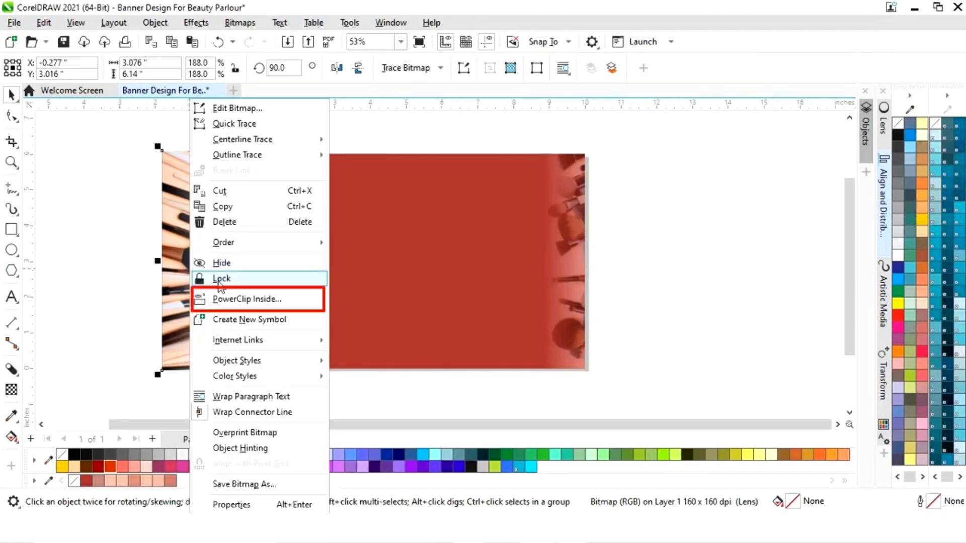
pyautogui.click(245, 299)
pyautogui.click(386, 281)
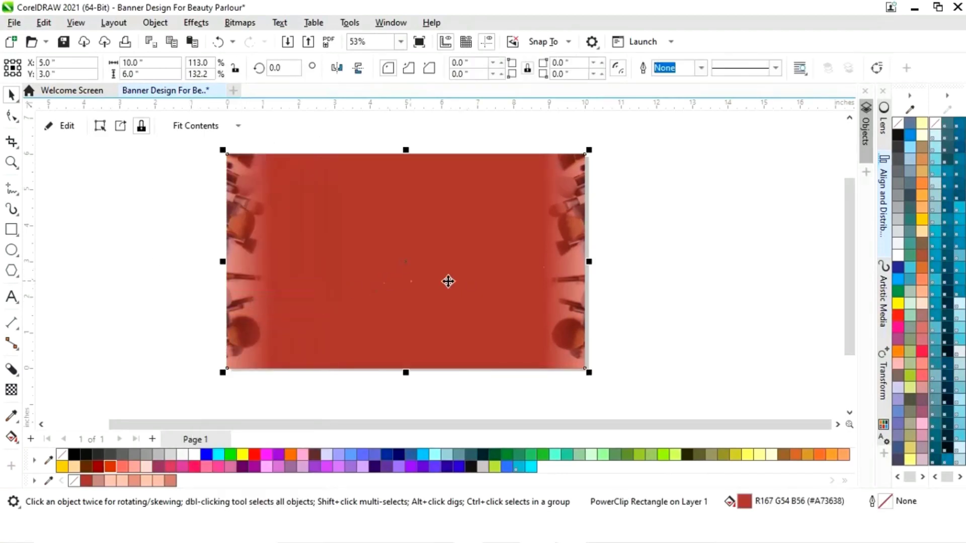
pyautogui.click(660, 222)
pyautogui.hotkey('shift', 'F4')
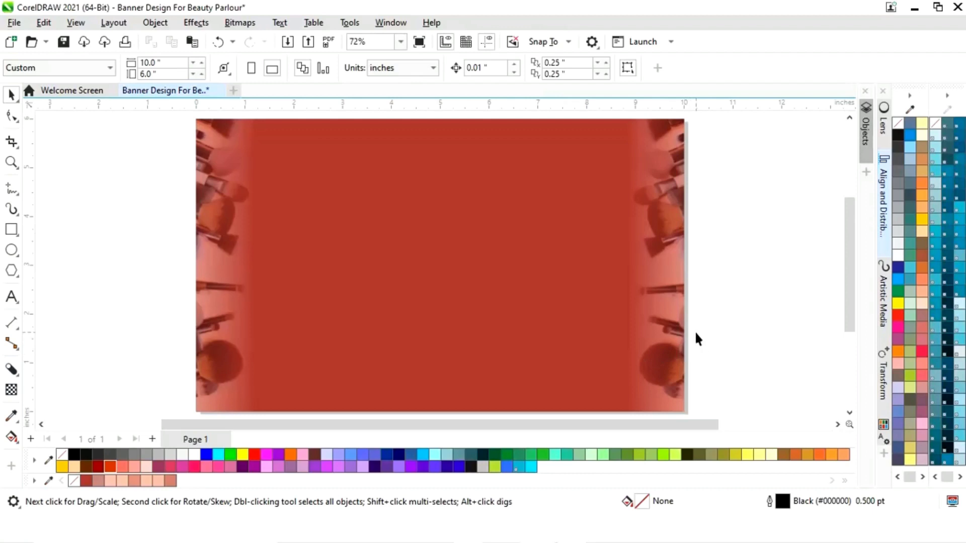
# Step: Bring Beautiful Bride.jpg from the Images folder in File Explorer into the CorelDRAW document and place it on the banner
pyautogui.click(469, 533)
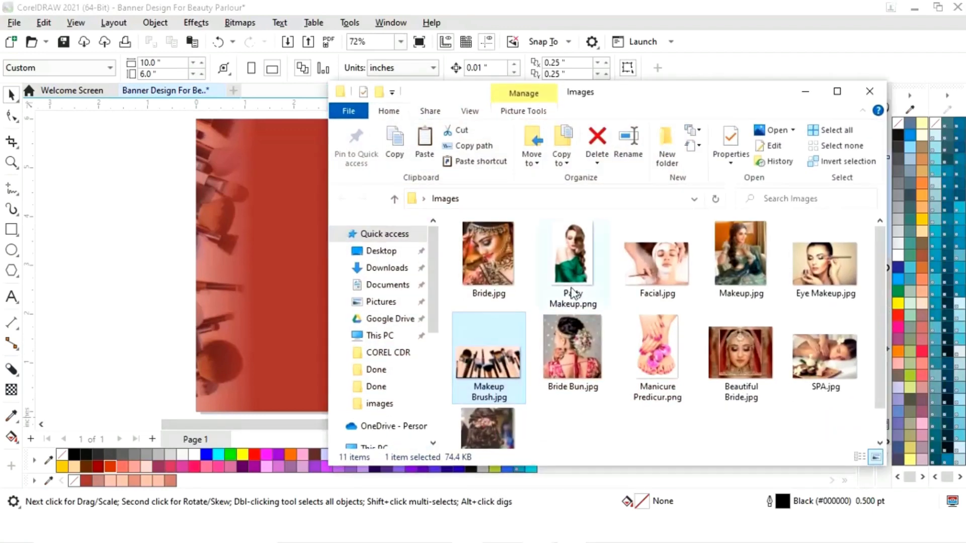
pyautogui.moveTo(758, 359); pyautogui.dragTo(116, 302)
pyautogui.moveTo(120, 266); pyautogui.dragTo(388, 327)
pyautogui.click(805, 91)
# Step: Enlarge the bride photo proportionally and position it near the middle of the red background
pyautogui.moveTo(442, 257); pyautogui.dragTo(675, 158)
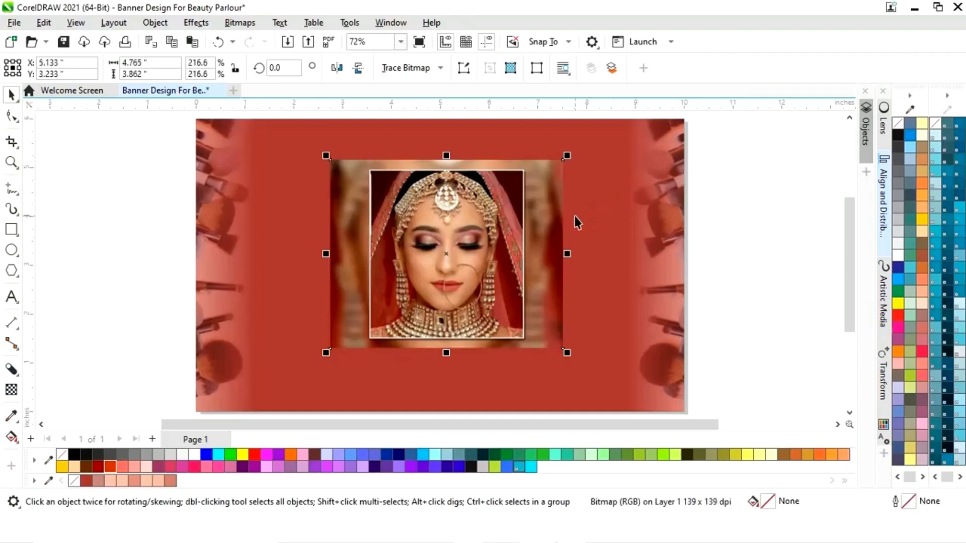
pyautogui.moveTo(567, 156); pyautogui.dragTo(589, 133)
pyautogui.moveTo(500, 238); pyautogui.dragTo(490, 265)
pyautogui.moveTo(584, 157); pyautogui.dragTo(578, 163)
pyautogui.moveTo(508, 282); pyautogui.dragTo(498, 283)
# Step: Align the bride photo and the red background to their common horizontal and vertical centre
pyautogui.hotkey('ctrl', 'a')
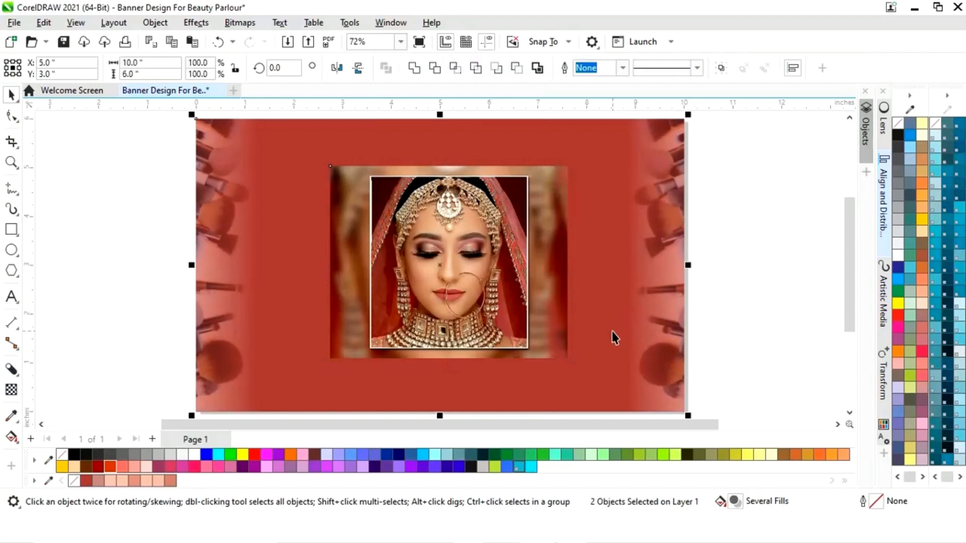
pyautogui.click(883, 215)
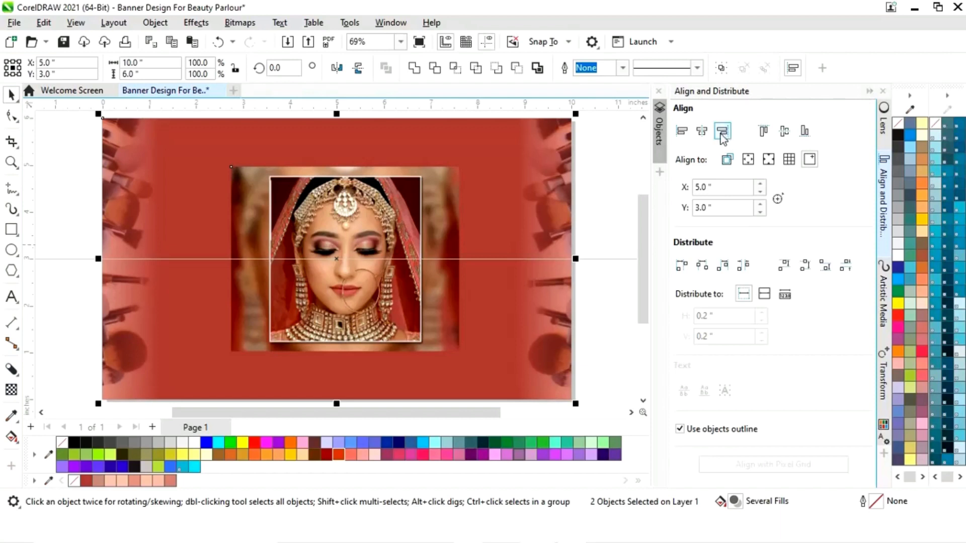
pyautogui.click(704, 133)
pyautogui.click(869, 92)
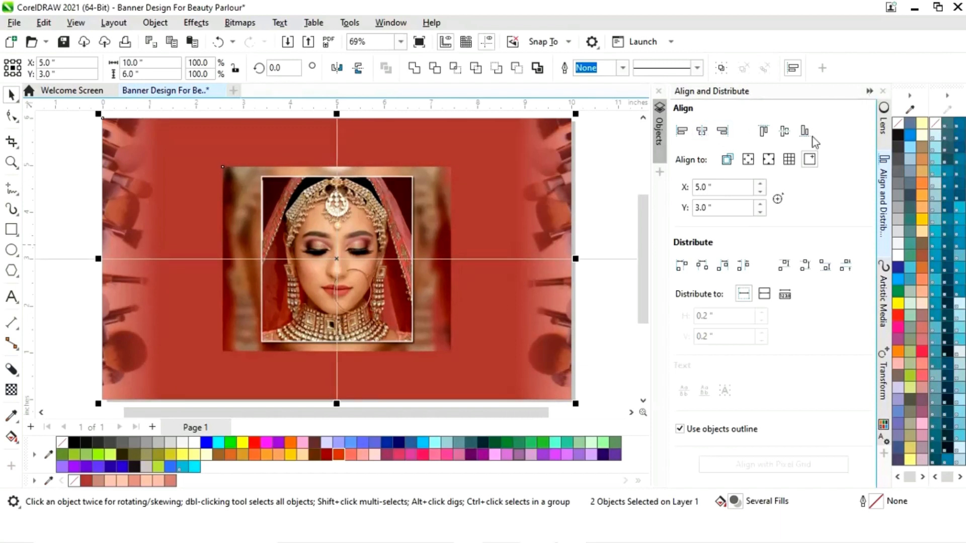
pyautogui.click(730, 244)
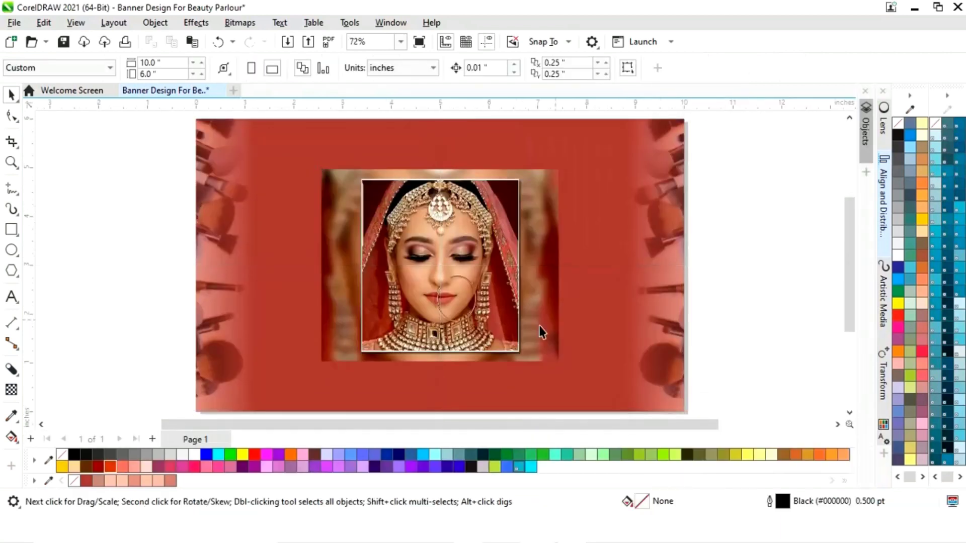
# Step: Nudge the bride photo slightly down on the banner to about Y 2.8 inches
pyautogui.click(479, 316)
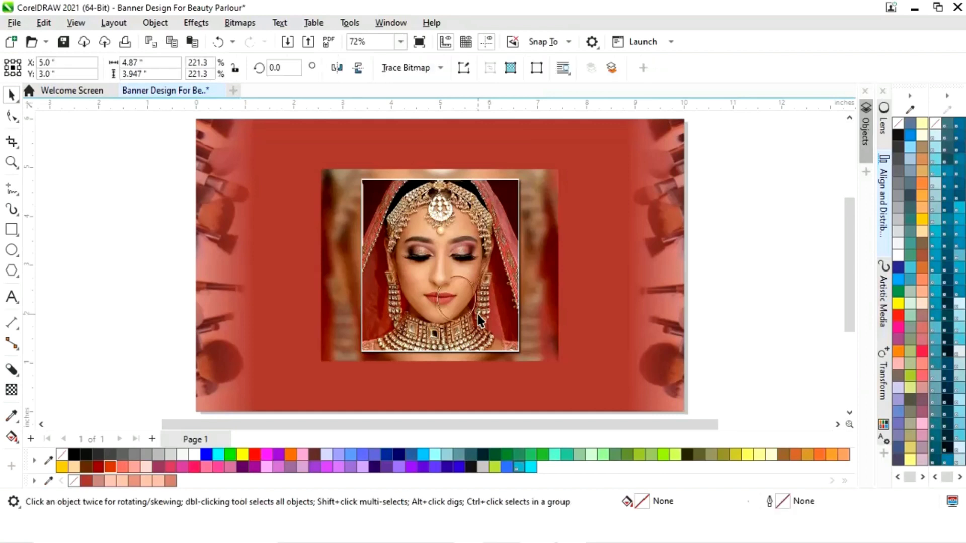
pyautogui.press('Down')
pyautogui.press('Down')
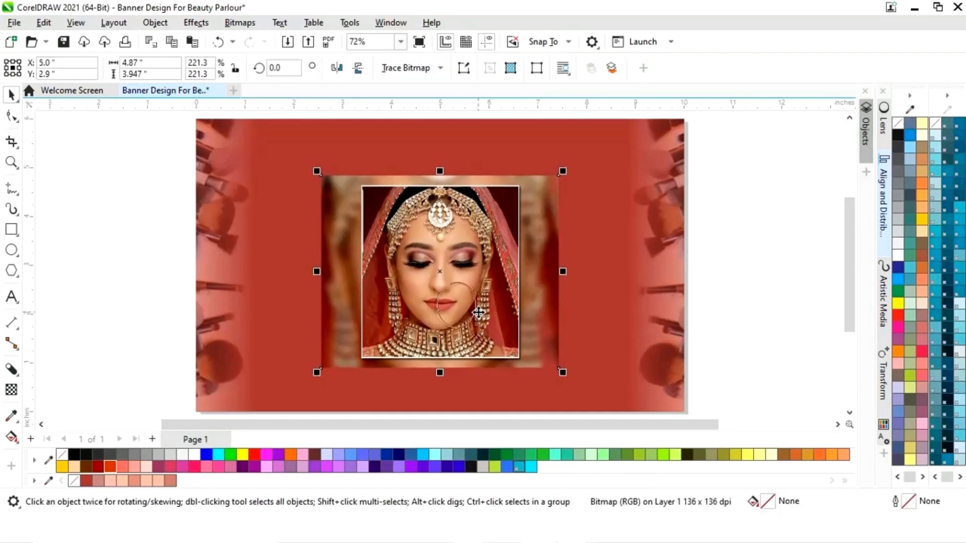
pyautogui.press('Down')
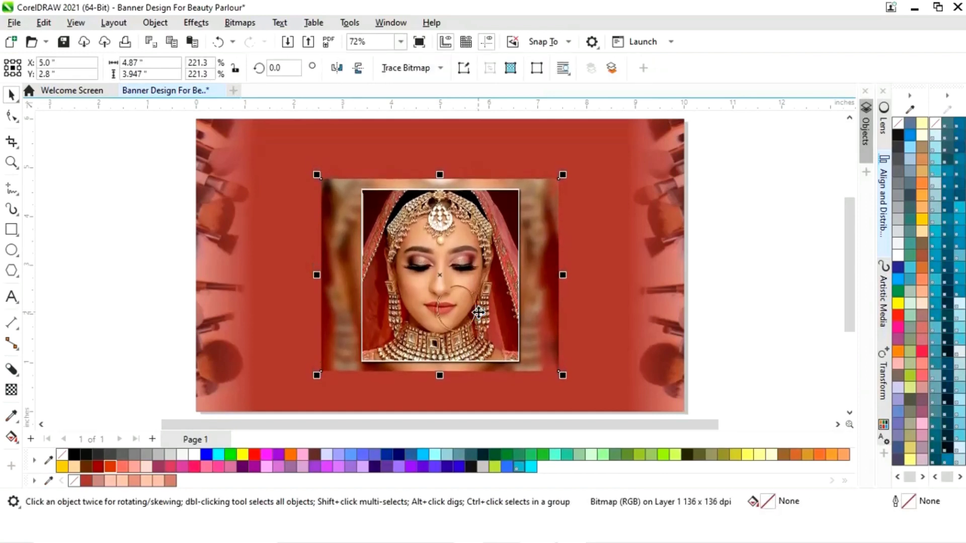
pyautogui.click(784, 248)
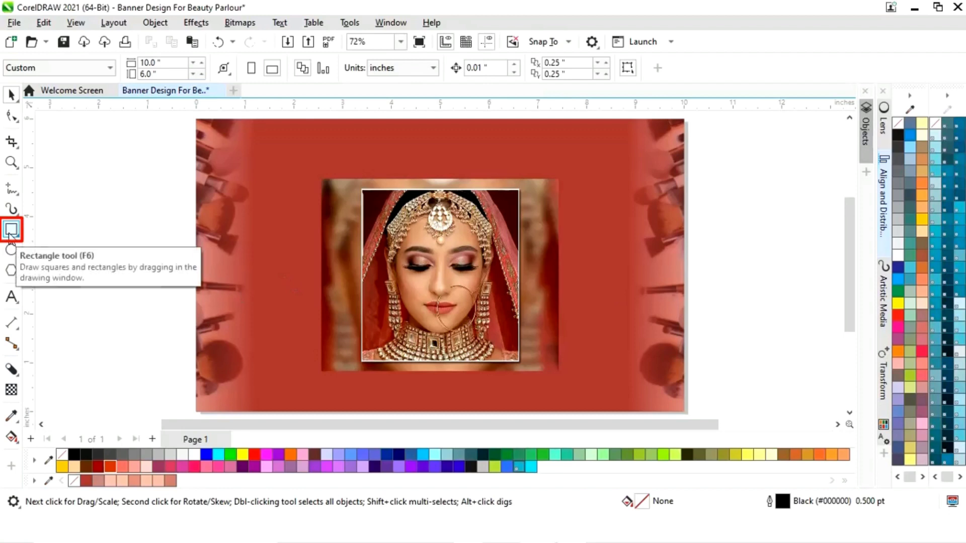
# Step: Draw a 2 × 2 inch square in the empty area left of the banner and fill it with peach #FDB9A7
pyautogui.click(11, 230)
pyautogui.moveTo(80, 182); pyautogui.dragTo(144, 244)
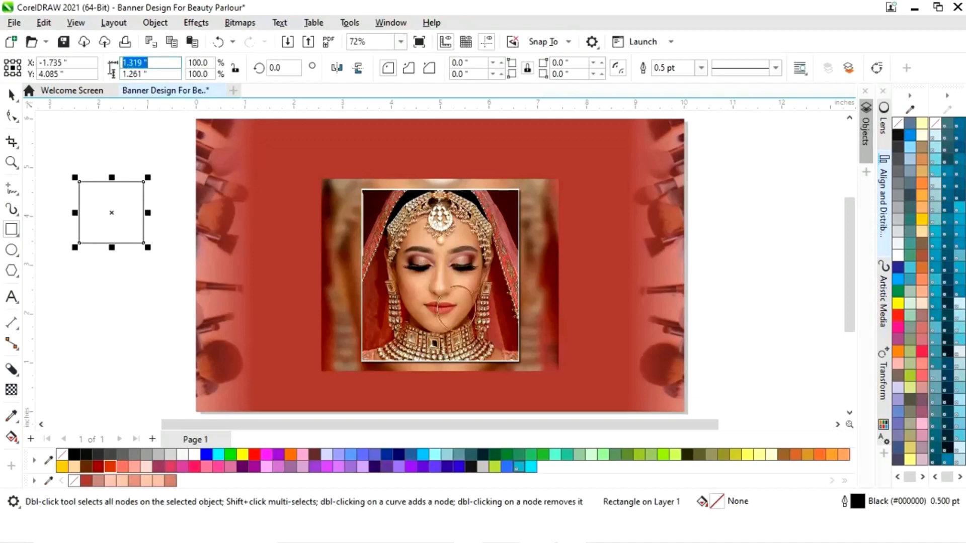
pyautogui.press('Tab')
pyautogui.write('2')
pyautogui.press('Return')
pyautogui.press('space')
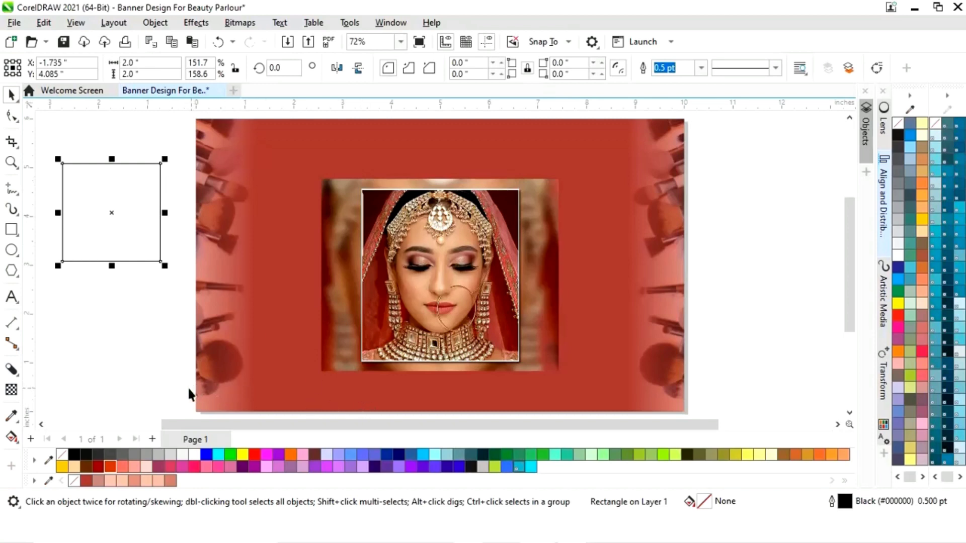
pyautogui.moveTo(251, 426); pyautogui.dragTo(232, 432)
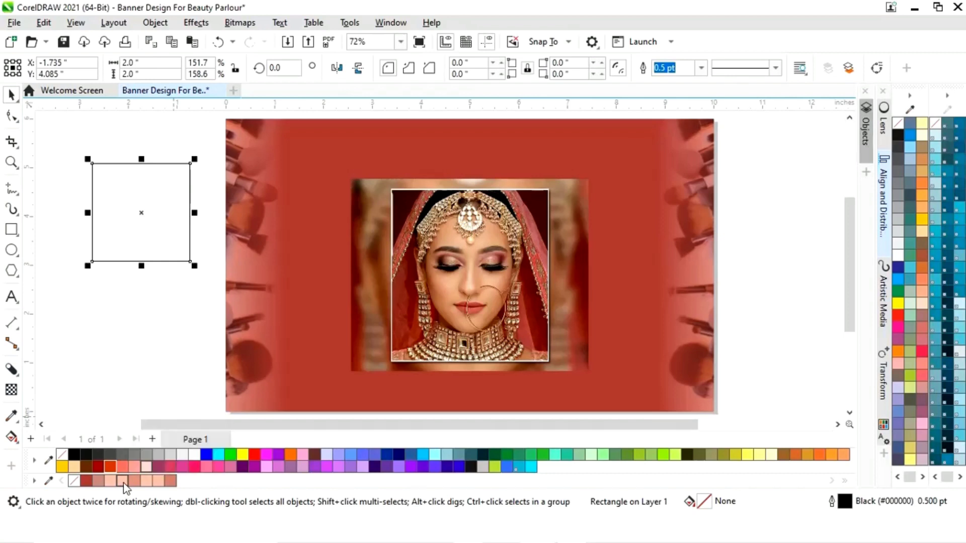
pyautogui.click(124, 481)
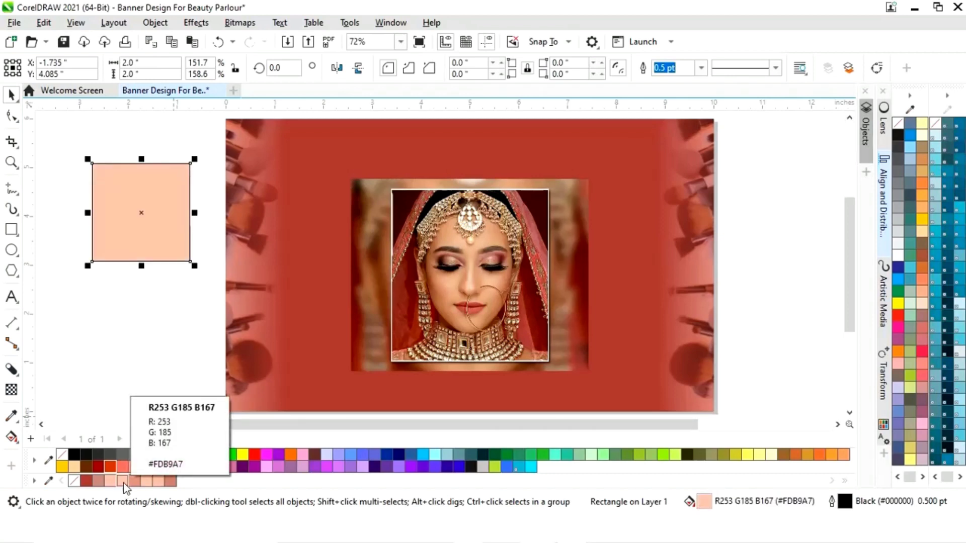
pyautogui.click(312, 387)
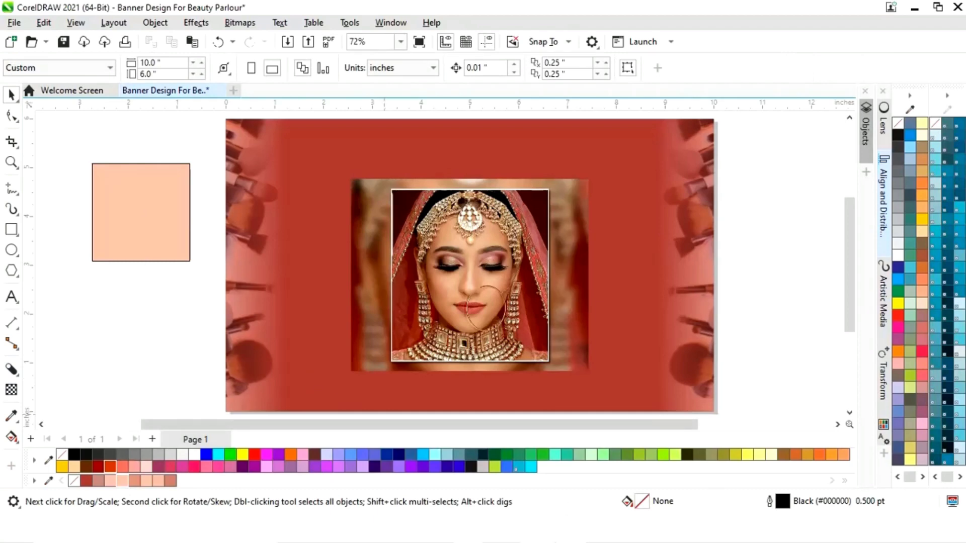
# Step: Bring every photo except Makeup Brush.jpg and Beautiful Bride.jpg from File Explorer's Images folder into the CorelDRAW document, left of the banner
pyautogui.hotkey('alt', 'Tab')
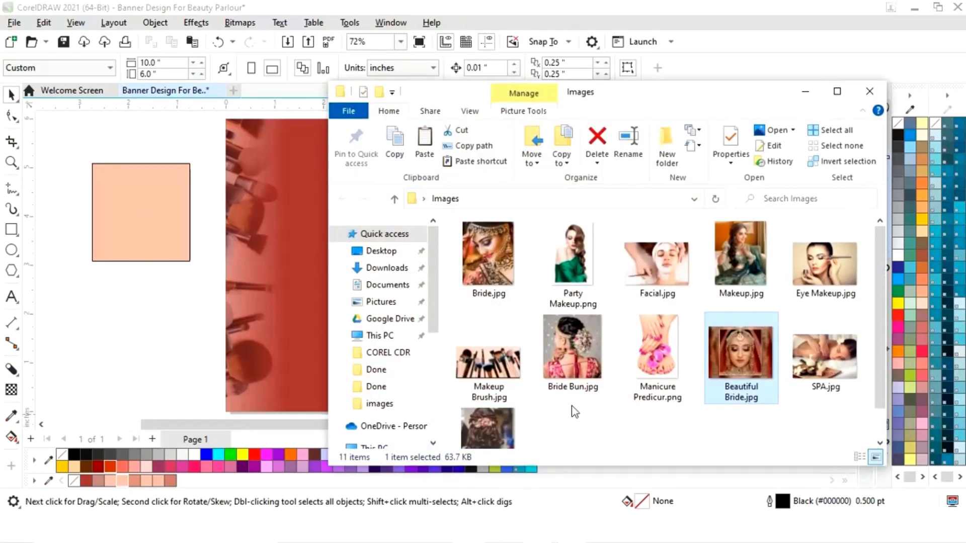
pyautogui.click(494, 288)
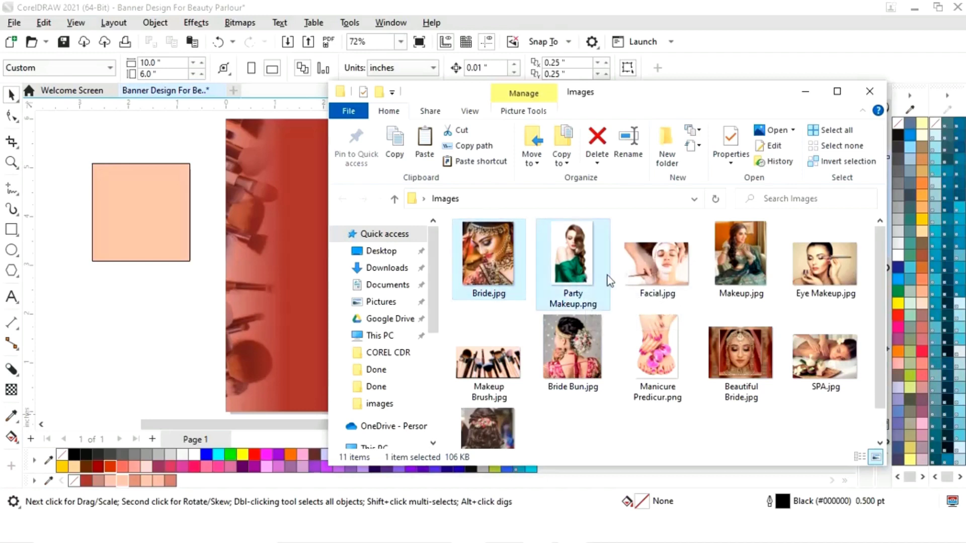
pyautogui.keyDown('ctrl'); pyautogui.click(652, 282); pyautogui.keyUp('ctrl')
pyautogui.keyDown('ctrl'); pyautogui.click(837, 269); pyautogui.keyUp('ctrl')
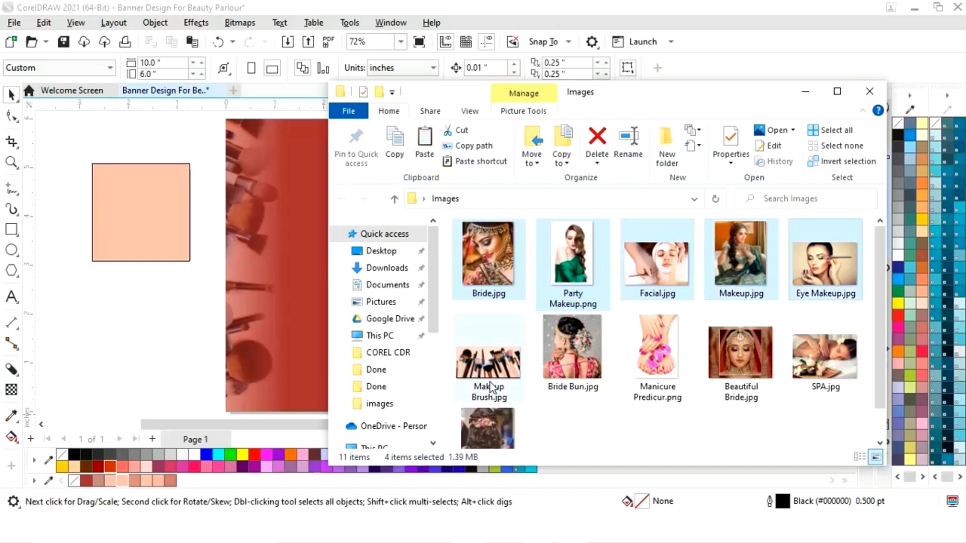
pyautogui.keyDown('ctrl'); pyautogui.click(562, 366); pyautogui.keyUp('ctrl')
pyautogui.keyDown('ctrl'); pyautogui.click(656, 352); pyautogui.keyUp('ctrl')
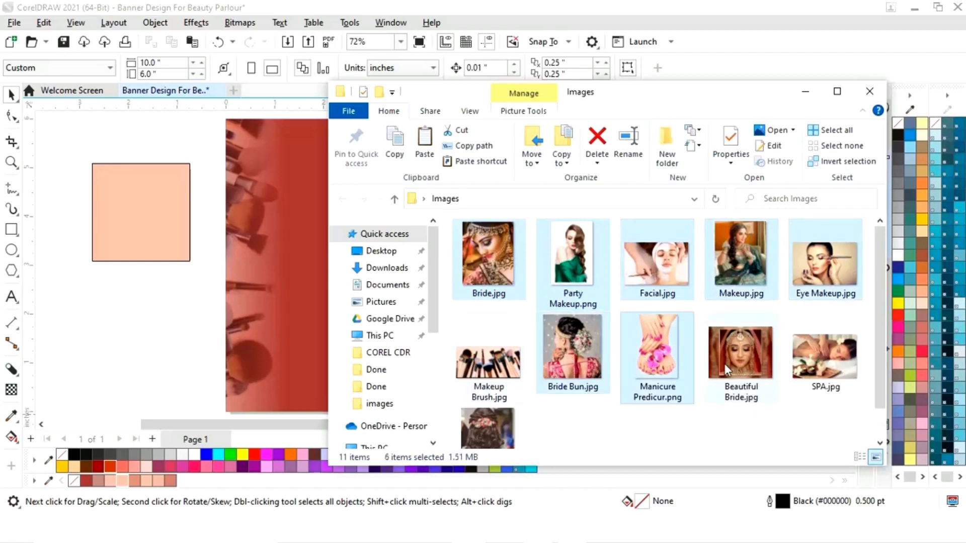
pyautogui.keyDown('ctrl'); pyautogui.click(838, 360); pyautogui.keyUp('ctrl')
pyautogui.scroll(-1, 498, 432)
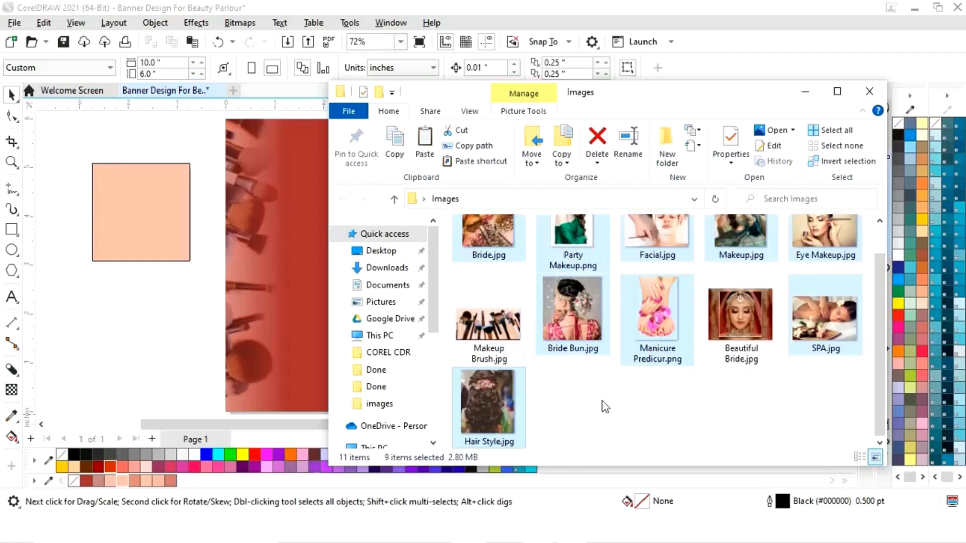
pyautogui.moveTo(651, 314); pyautogui.dragTo(107, 355)
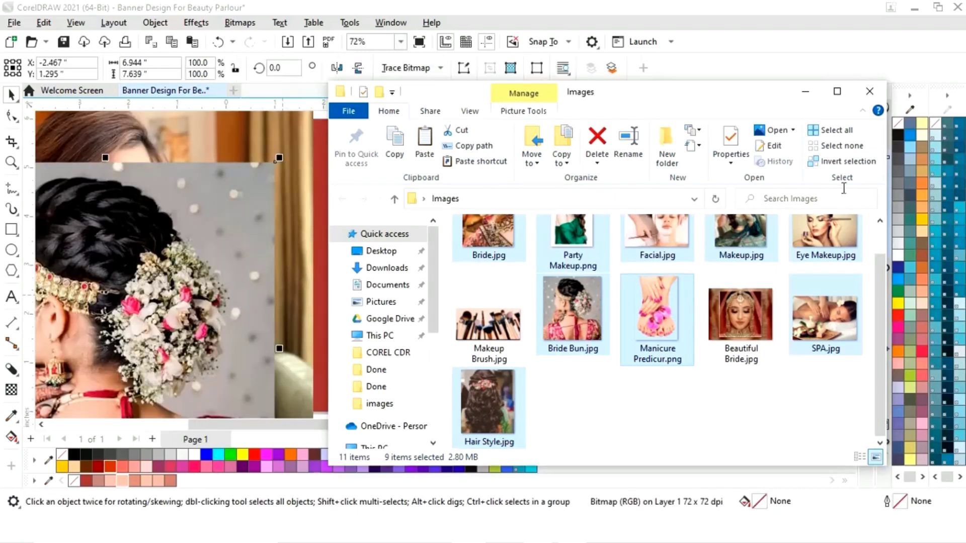
pyautogui.click(608, 337)
pyautogui.scroll(-4, 611, 338)
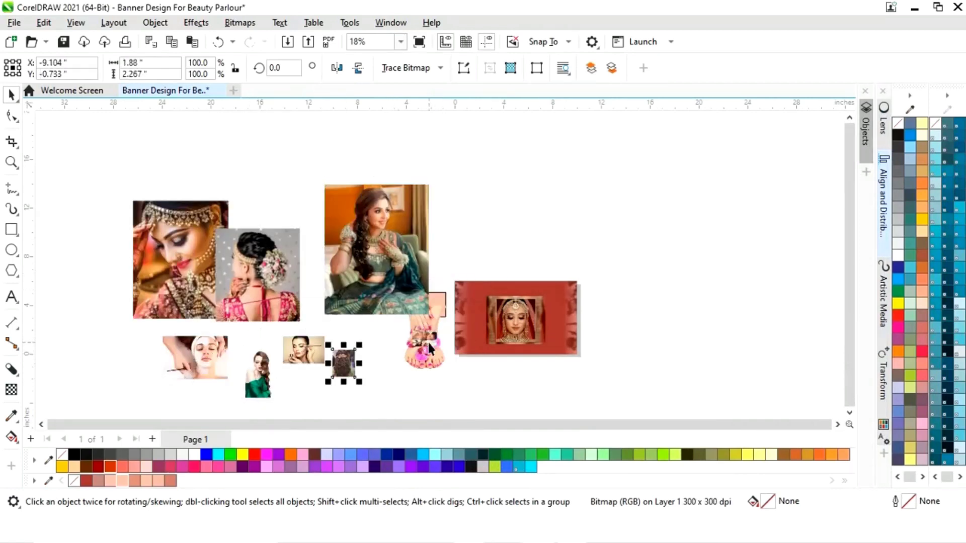
# Step: Scale down the bride, bride bun, makeup and manicure photos and place them to the right of the banner
pyautogui.moveTo(343, 359); pyautogui.dragTo(352, 329)
pyautogui.press('F2')
pyautogui.moveTo(237, 218); pyautogui.dragTo(648, 399)
pyautogui.moveTo(601, 424); pyautogui.dragTo(689, 430)
pyautogui.scroll(1, 626, 282)
pyautogui.moveTo(611, 141); pyautogui.dragTo(625, 328)
pyautogui.moveTo(680, 206); pyautogui.dragTo(602, 296)
pyautogui.click(573, 324)
pyautogui.scroll(-1, 613, 279)
pyautogui.moveTo(834, 129)
pyautogui.mouseDown()
pyautogui.moveTo(639, 439)
pyautogui.moveTo(628, 438)
pyautogui.mouseUp()
pyautogui.moveTo(634, 362); pyautogui.dragTo(639, 293)
# Step: Scale down the five photos left of the banner together and move the bride bun photo to the banner's left side
pyautogui.moveTo(274, 214); pyautogui.dragTo(442, 375)
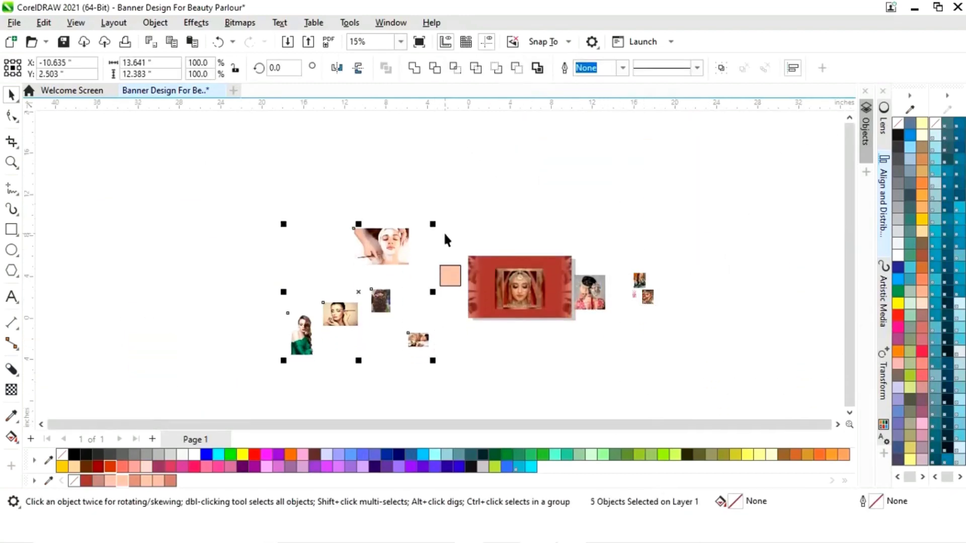
pyautogui.moveTo(433, 225); pyautogui.dragTo(390, 262)
pyautogui.press('F2')
pyautogui.moveTo(330, 231); pyautogui.dragTo(663, 347)
pyautogui.click(687, 295)
pyautogui.moveTo(686, 295); pyautogui.dragTo(286, 333)
pyautogui.press('F2')
pyautogui.moveTo(228, 175); pyautogui.dragTo(491, 378)
pyautogui.moveTo(366, 261); pyautogui.dragTo(309, 325)
pyautogui.moveTo(278, 359); pyautogui.dragTo(455, 273)
# Step: Reduce the peach square to about 1.09 inches and place it on the banner beside the bride photo's upper left side
pyautogui.click(447, 290)
pyautogui.click(459, 176)
pyautogui.moveTo(462, 173); pyautogui.dragTo(448, 186)
pyautogui.moveTo(427, 217); pyautogui.dragTo(586, 192)
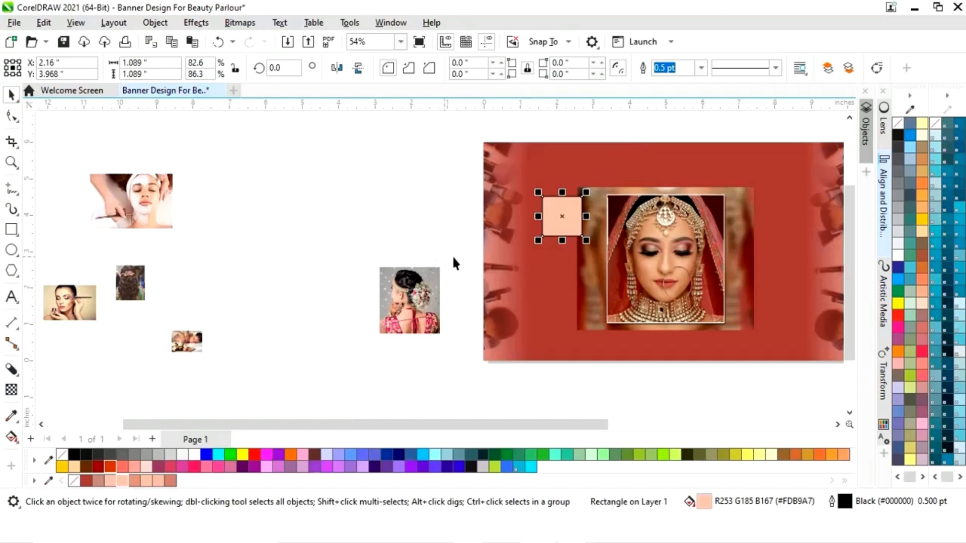
pyautogui.press('z')
pyautogui.moveTo(468, 130); pyautogui.dragTo(774, 379)
pyautogui.press('space')
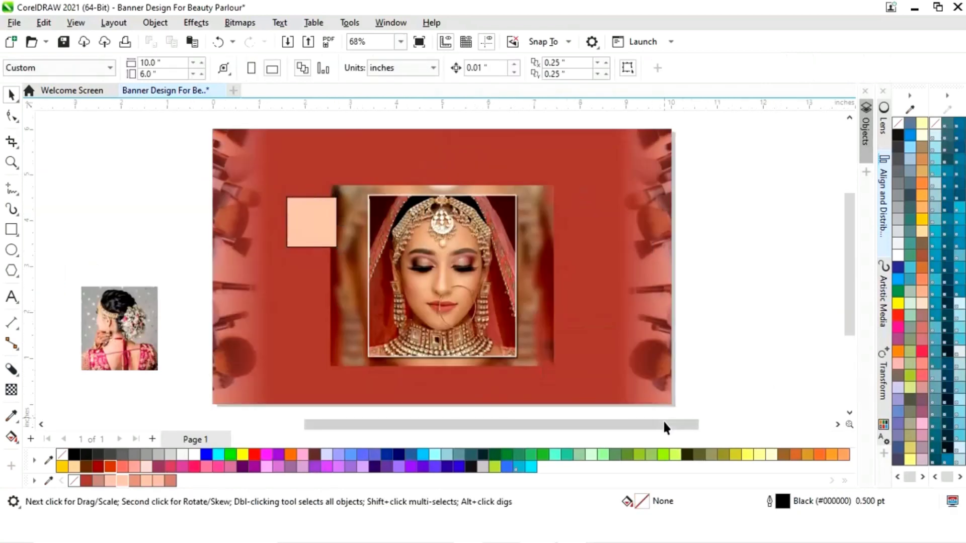
pyautogui.moveTo(663, 423); pyautogui.dragTo(647, 426)
pyautogui.click(337, 221)
pyautogui.moveTo(341, 220); pyautogui.dragTo(341, 215)
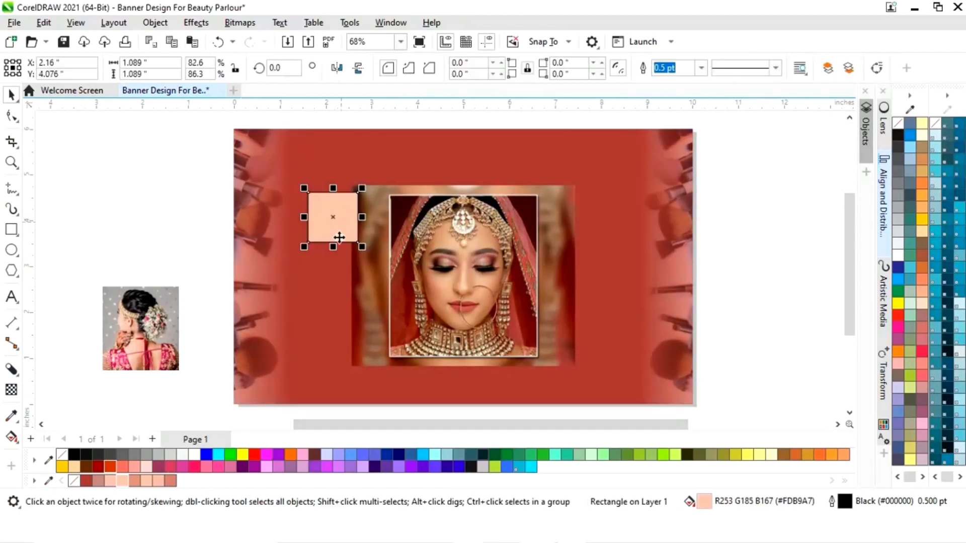
# Step: Give the peach square a white 2.0 pt outline and place a copy of it left of the banner
pyautogui.rightClick(193, 455)
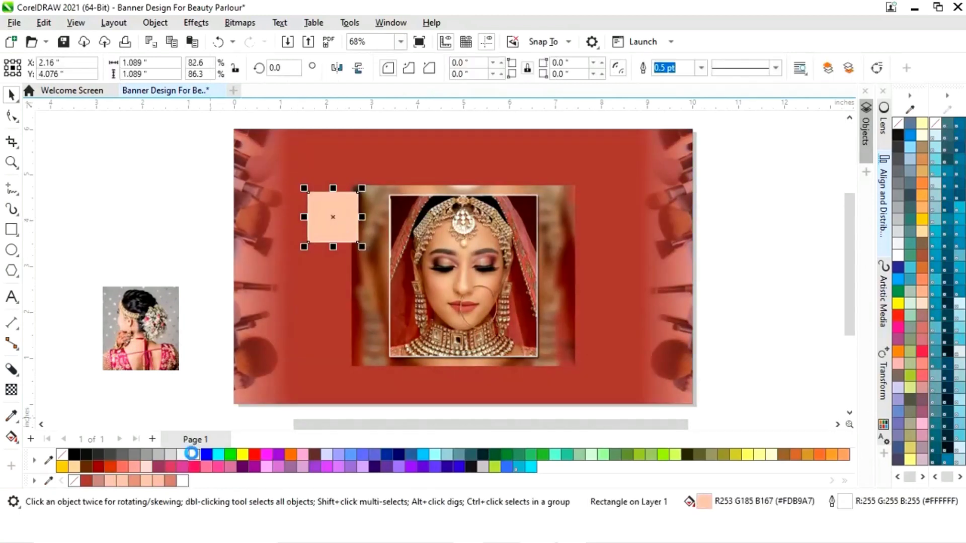
pyautogui.click(701, 68)
pyautogui.click(677, 146)
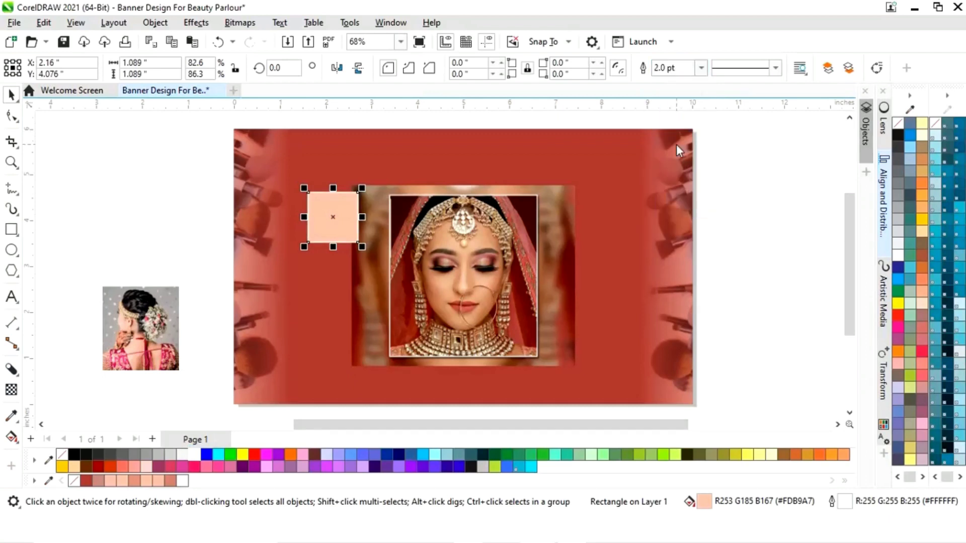
pyautogui.press('Escape')
pyautogui.click(335, 240)
pyautogui.moveTo(316, 228); pyautogui.dragTo(128, 196)
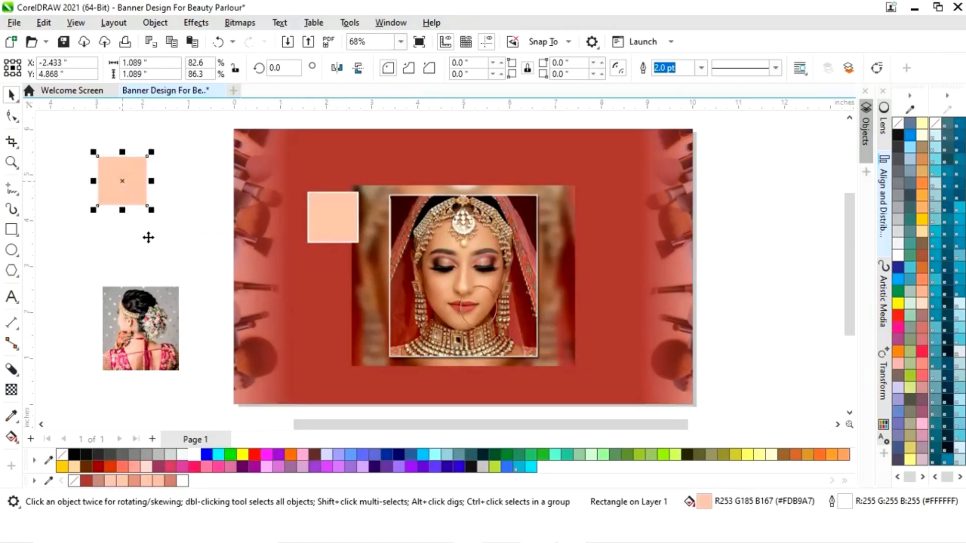
# Step: Scale the bride bun photo down to about 1.06 × 1.17 inches and PowerClip it inside the square on the banner
pyautogui.click(126, 324)
pyautogui.moveTo(186, 285); pyautogui.dragTo(313, 248)
pyautogui.rightClick(315, 249)
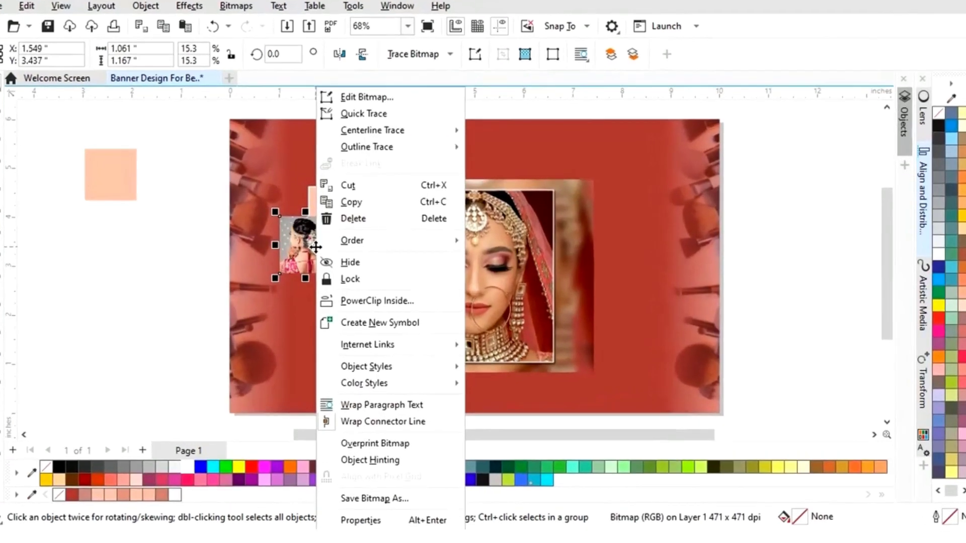
pyautogui.click(402, 311)
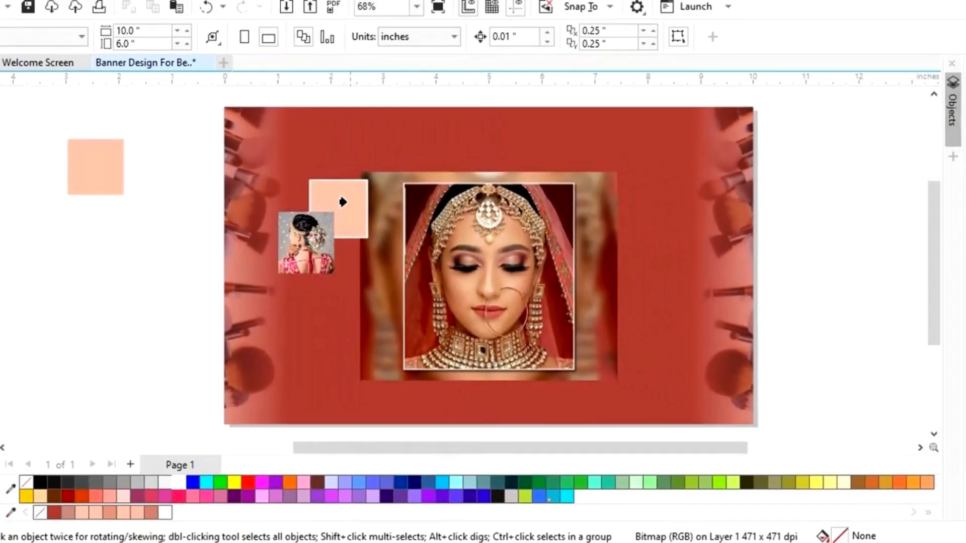
pyautogui.click(342, 188)
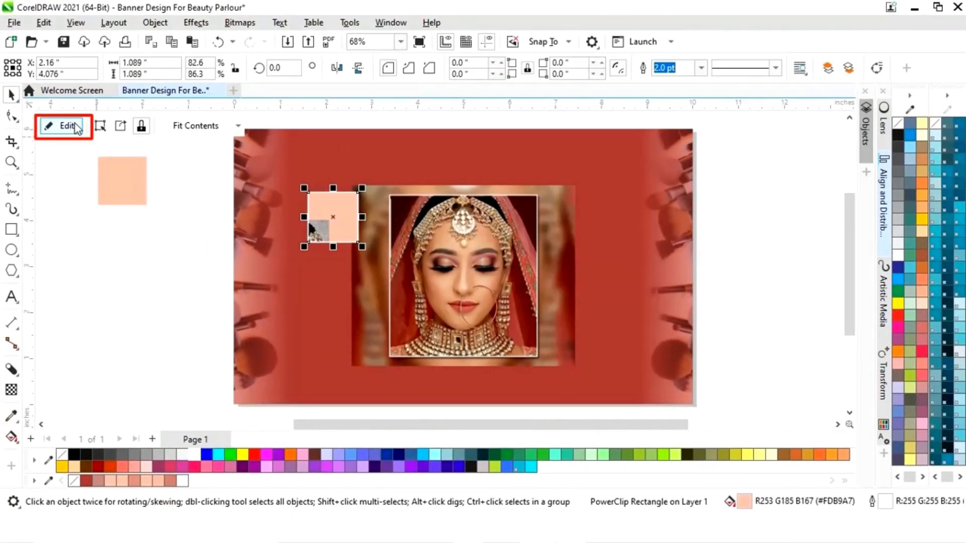
# Step: Edit the PowerClip contents, enlarging the bride bun photo to about 1.19 × 1.30 inches and positioning it to fill the square
pyautogui.click(75, 126)
pyautogui.moveTo(311, 263); pyautogui.dragTo(332, 237)
pyautogui.moveTo(358, 193); pyautogui.dragTo(364, 184)
pyautogui.moveTo(347, 223); pyautogui.dragTo(345, 225)
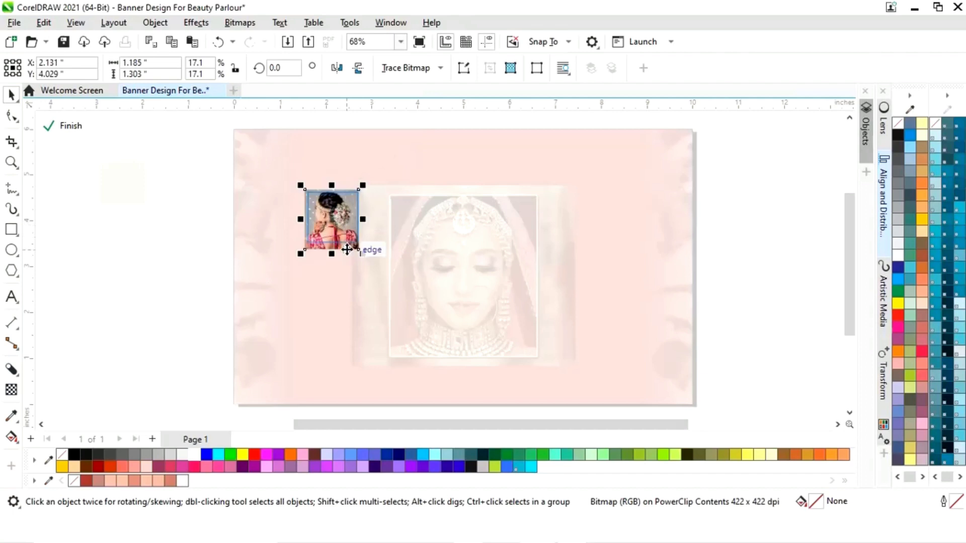
pyautogui.click(62, 128)
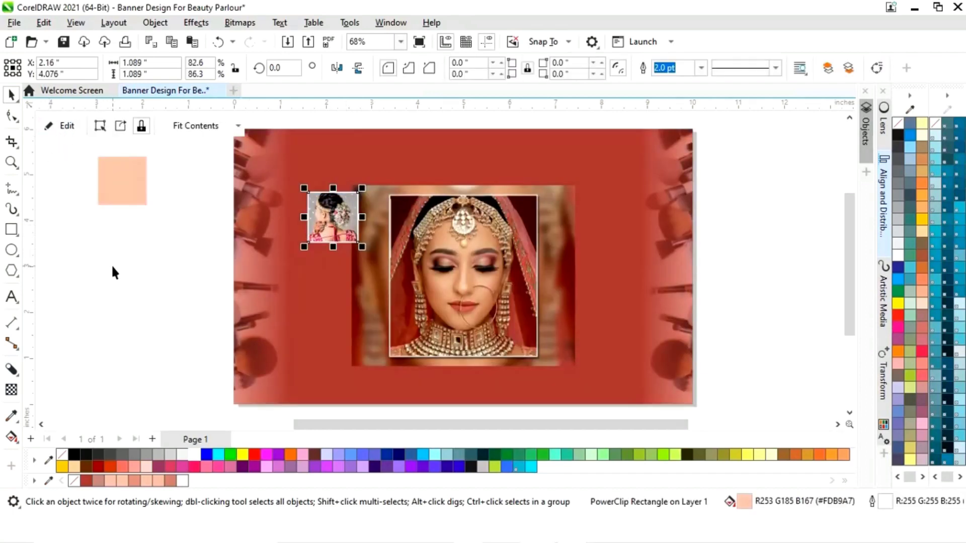
# Step: Duplicate the spare peach square just below itself and move the bride, makeup and manicure photos closer to the banner
pyautogui.click(231, 254)
pyautogui.moveTo(136, 179); pyautogui.dragTo(189, 273)
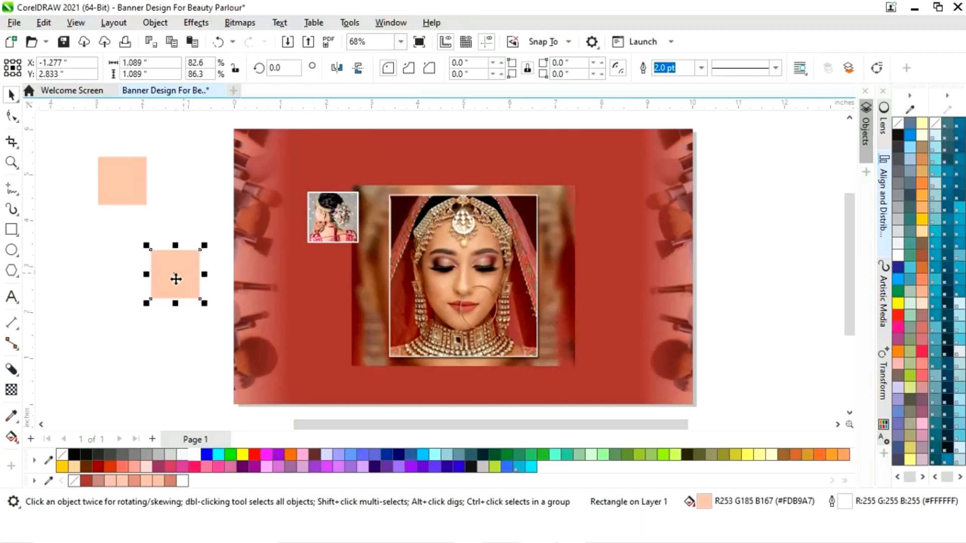
pyautogui.moveTo(409, 427)
pyautogui.mouseDown()
pyautogui.moveTo(378, 437)
pyautogui.moveTo(222, 438)
pyautogui.moveTo(567, 456)
pyautogui.mouseUp()
pyautogui.click(752, 327)
pyautogui.moveTo(752, 327); pyautogui.dragTo(120, 336)
pyautogui.moveTo(714, 267); pyautogui.dragTo(382, 277)
pyautogui.moveTo(679, 299); pyautogui.dragTo(466, 332)
pyautogui.moveTo(535, 423); pyautogui.dragTo(446, 425)
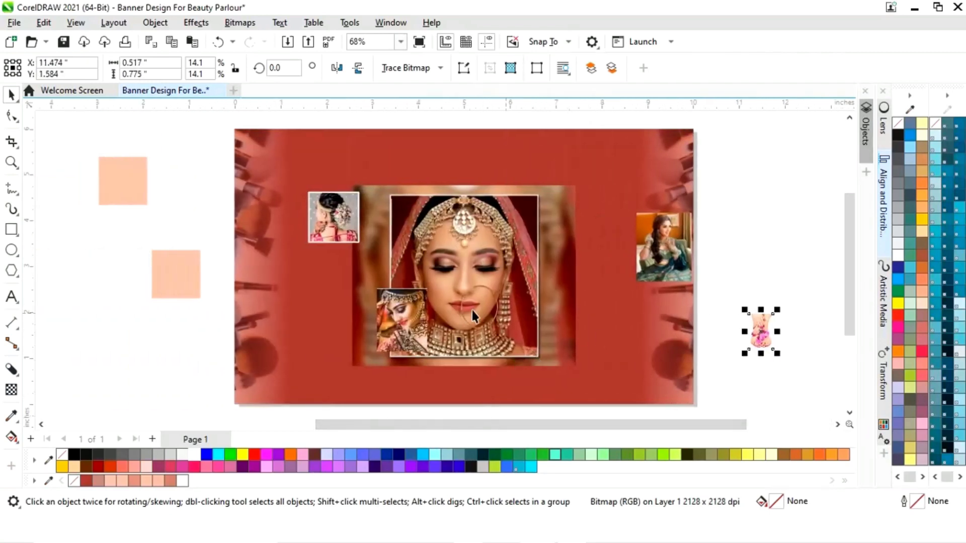
# Step: Move the makeup bride photo beside the lower spare peach square and PowerClip it inside that square
pyautogui.click(387, 322)
pyautogui.moveTo(398, 319); pyautogui.dragTo(201, 313)
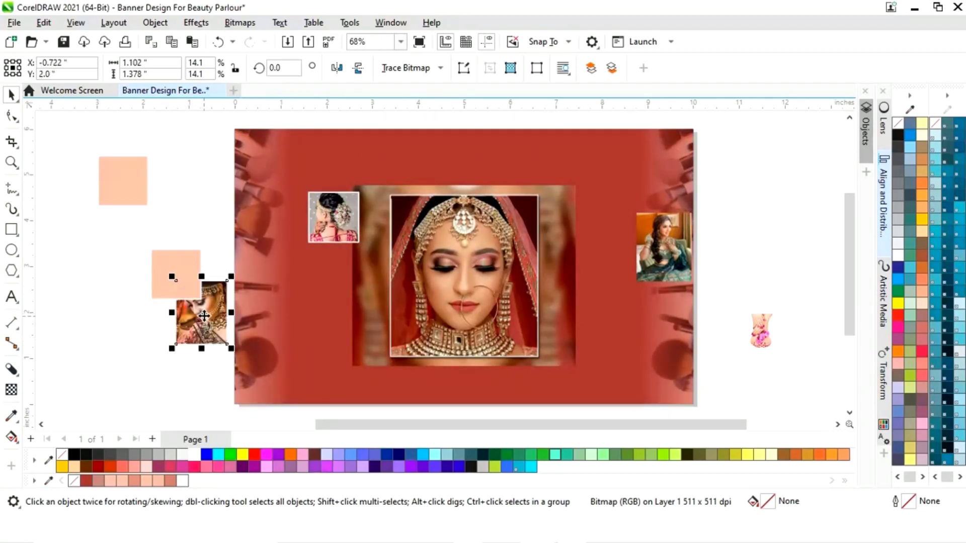
pyautogui.rightClick(205, 317)
pyautogui.click(269, 299)
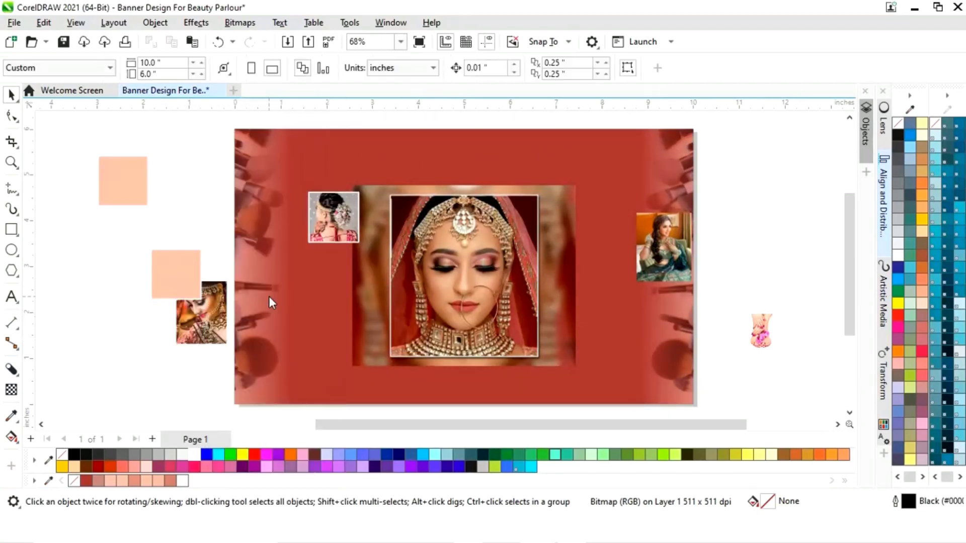
pyautogui.click(188, 269)
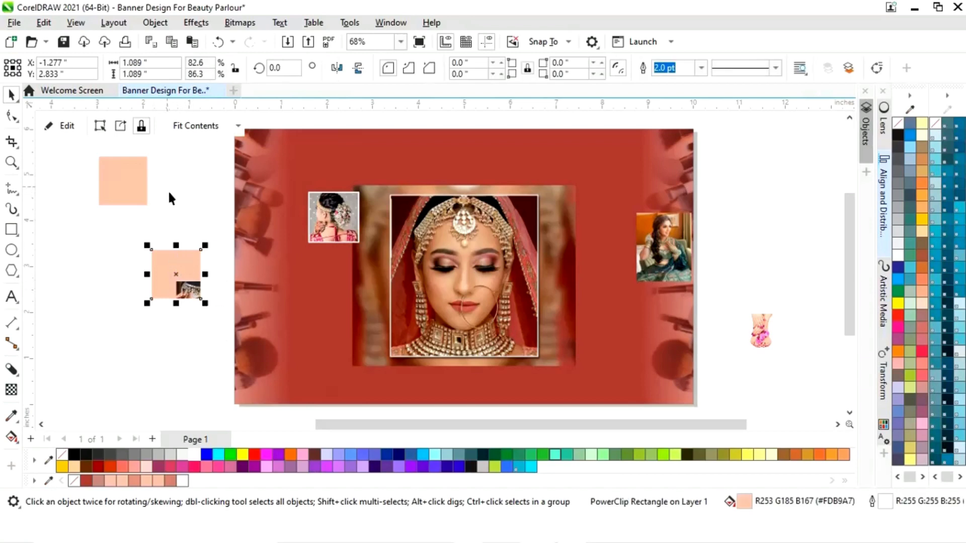
# Step: Reposition the makeup bride photo to fill its PowerClip square and place the square directly below the bun photo on the banner
pyautogui.click(74, 130)
pyautogui.click(201, 312)
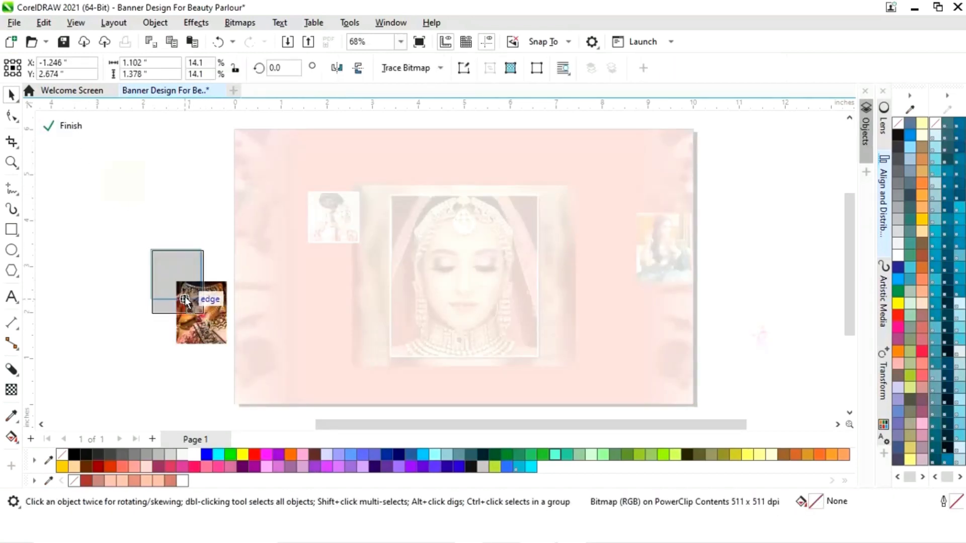
pyautogui.moveTo(184, 296); pyautogui.dragTo(159, 261)
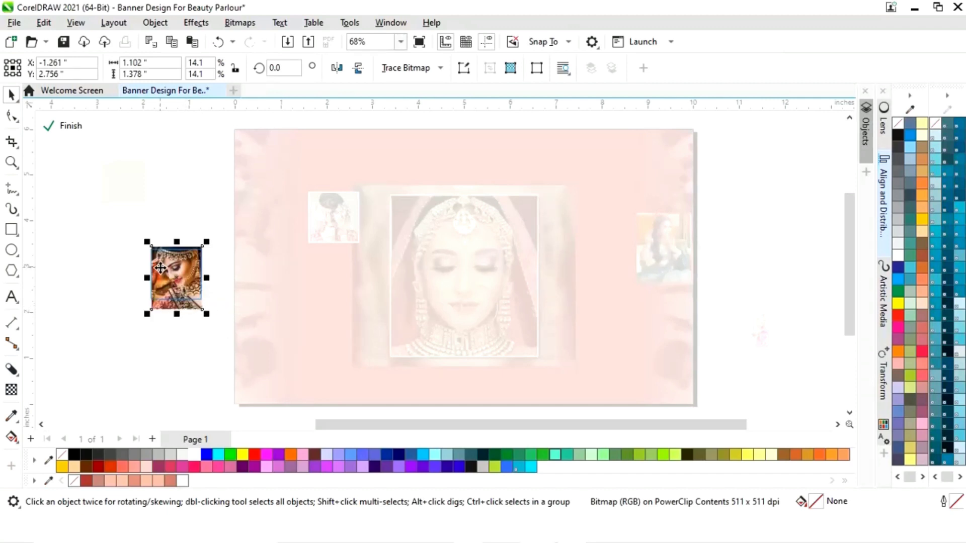
pyautogui.click(79, 130)
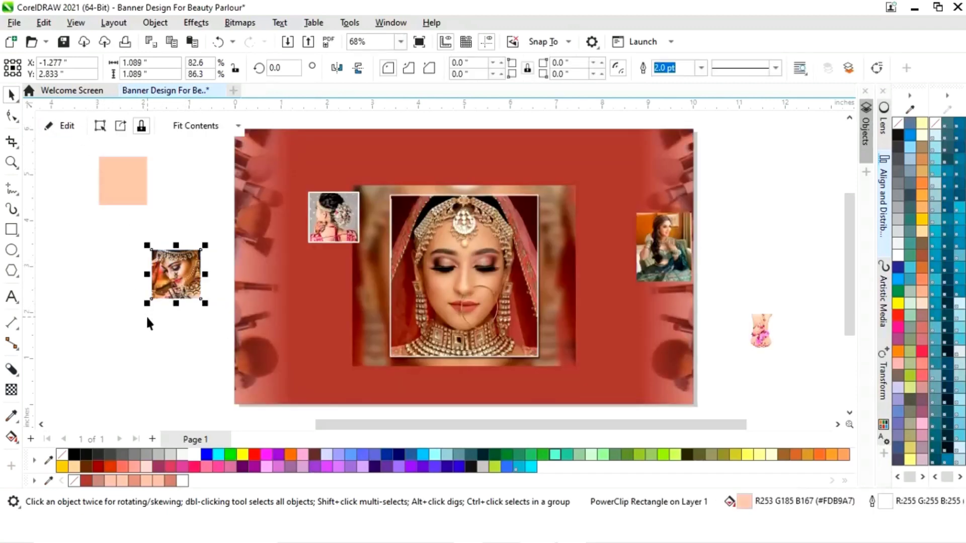
pyautogui.click(173, 342)
pyautogui.moveTo(180, 275); pyautogui.dragTo(329, 287)
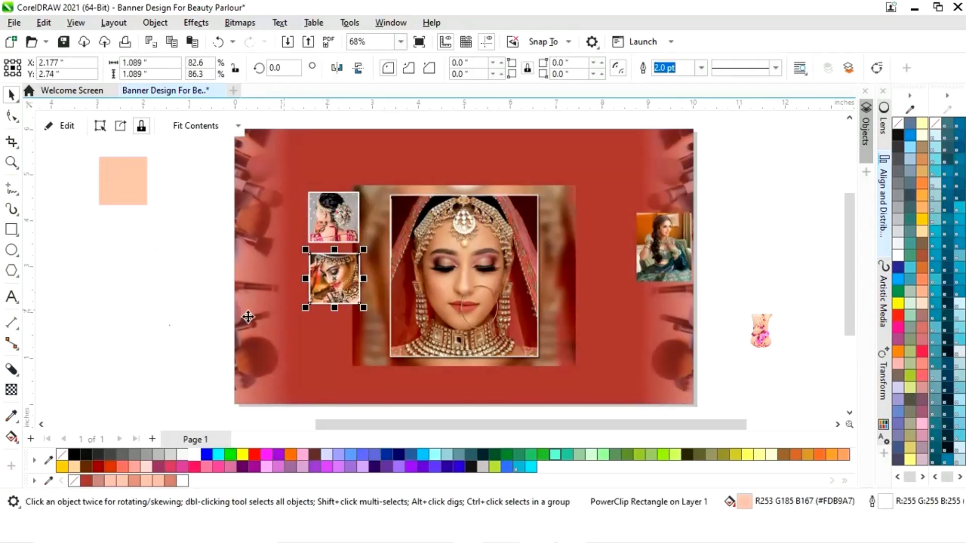
# Step: Move the green-dress hairstyle photo off the banner's right side to the blank area left of the banner
pyautogui.moveTo(436, 426)
pyautogui.mouseDown()
pyautogui.moveTo(250, 427)
pyautogui.moveTo(560, 427)
pyautogui.moveTo(428, 426)
pyautogui.mouseUp()
pyautogui.moveTo(681, 247); pyautogui.dragTo(164, 268)
pyautogui.moveTo(320, 425); pyautogui.dragTo(272, 425)
pyautogui.moveTo(256, 268); pyautogui.dragTo(254, 219)
pyautogui.rightClick(260, 221)
pyautogui.click(309, 302)
pyautogui.click(218, 169)
pyautogui.moveTo(495, 425); pyautogui.dragTo(427, 428)
pyautogui.hotkey('ctrl', 'z')
pyautogui.hotkey('ctrl', 'z')
# Step: Duplicate the spare peach square and PowerClip the green-dress hairstyle photo inside the copy
pyautogui.moveTo(375, 183); pyautogui.dragTo(286, 184)
pyautogui.rightClick(287, 185)
pyautogui.moveTo(400, 278); pyautogui.dragTo(399, 217)
pyautogui.rightClick(398, 217)
pyautogui.click(455, 299)
pyautogui.click(353, 182)
# Step: Adjust the green-dress photo within its PowerClip and place the square below the makeup bride square on the banner
pyautogui.doubleClick(353, 182)
pyautogui.moveTo(415, 172); pyautogui.dragTo(411, 178)
pyautogui.moveTo(388, 229); pyautogui.dragTo(561, 338)
# Step: Duplicate the spare peach square, bring the back-view hairstyle photo beside the copy and PowerClip it inside
pyautogui.keyDown('ctrl'); pyautogui.click(322, 211); pyautogui.keyUp('ctrl')
pyautogui.click(581, 215)
pyautogui.moveTo(557, 432); pyautogui.dragTo(484, 429)
pyautogui.moveTo(397, 184); pyautogui.dragTo(498, 200)
pyautogui.click(162, 305)
pyautogui.moveTo(162, 305); pyautogui.dragTo(573, 194)
pyautogui.rightClick(541, 232)
pyautogui.click(593, 299)
pyautogui.click(505, 206)
# Step: Enlarge and reposition the back-view hairstyle photo to fill its square, and place the square near the banner's lower left edge
pyautogui.keyDown('ctrl'); pyautogui.click(499, 218); pyautogui.keyUp('ctrl')
pyautogui.click(541, 233)
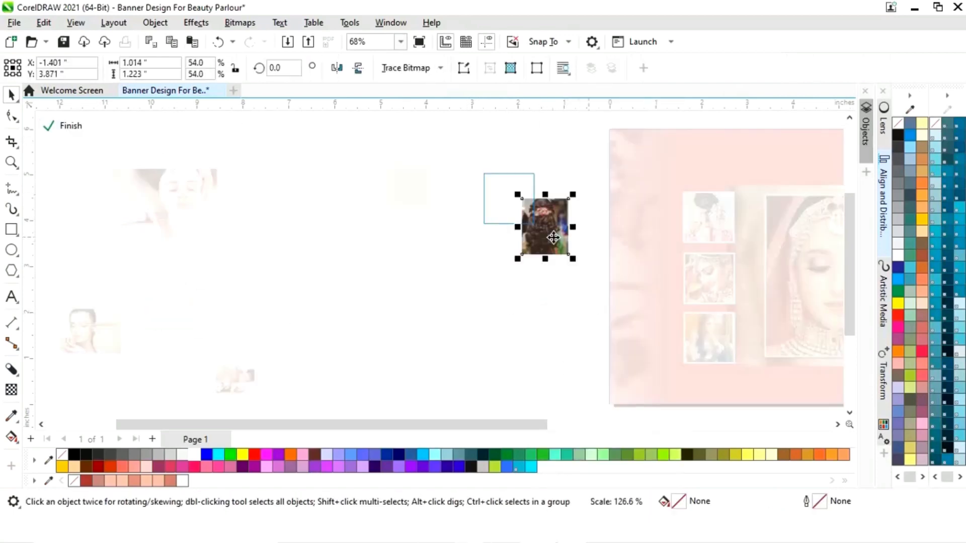
pyautogui.moveTo(552, 236); pyautogui.dragTo(513, 211)
pyautogui.moveTo(534, 169); pyautogui.dragTo(538, 165)
pyautogui.moveTo(516, 213); pyautogui.dragTo(643, 324)
pyautogui.click(71, 127)
# Step: Duplicate the spare peach square, bring the eye-makeup photo beside the copy and PowerClip it inside
pyautogui.moveTo(410, 186); pyautogui.dragTo(521, 227)
pyautogui.rightClick(521, 227)
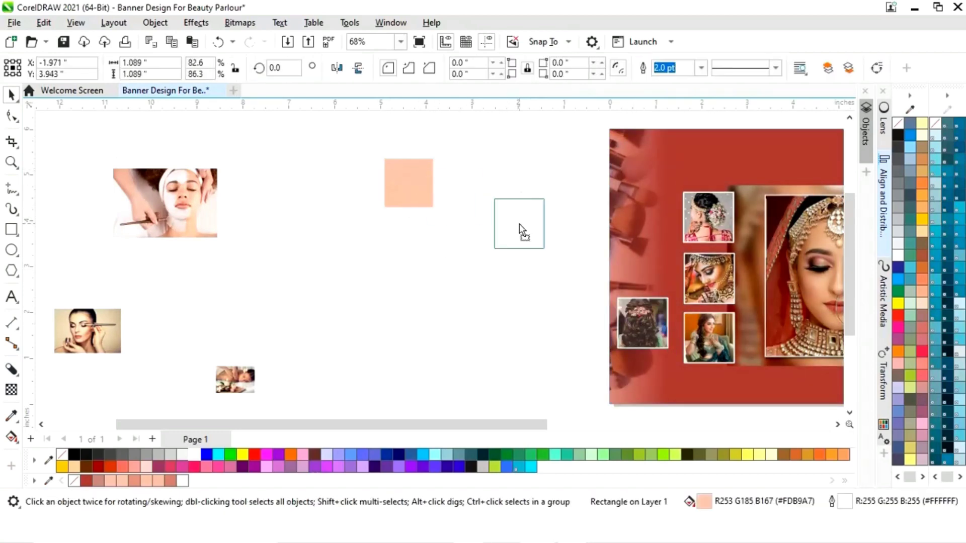
pyautogui.click(107, 335)
pyautogui.moveTo(107, 334); pyautogui.dragTo(577, 194)
pyautogui.rightClick(553, 266)
pyautogui.click(609, 297)
pyautogui.click(518, 222)
# Step: Finish the eye-makeup photo's PowerClip contents and place its square near the banner's upper left edge
pyautogui.doubleClick(518, 222)
pyautogui.moveTo(572, 218); pyautogui.dragTo(645, 211)
pyautogui.click(71, 126)
pyautogui.click(302, 201)
# Step: Duplicate the spare peach square, bring the long-haired woman in the green top beside it and PowerClip her photo inside the copy
pyautogui.click(408, 191)
pyautogui.moveTo(511, 425); pyautogui.dragTo(471, 426)
pyautogui.moveTo(83, 378); pyautogui.dragTo(544, 297)
pyautogui.moveTo(477, 186); pyautogui.dragTo(550, 195)
pyautogui.rightClick(550, 195)
pyautogui.moveTo(534, 292); pyautogui.dragTo(580, 234)
pyautogui.rightClick(578, 234)
pyautogui.click(624, 139)
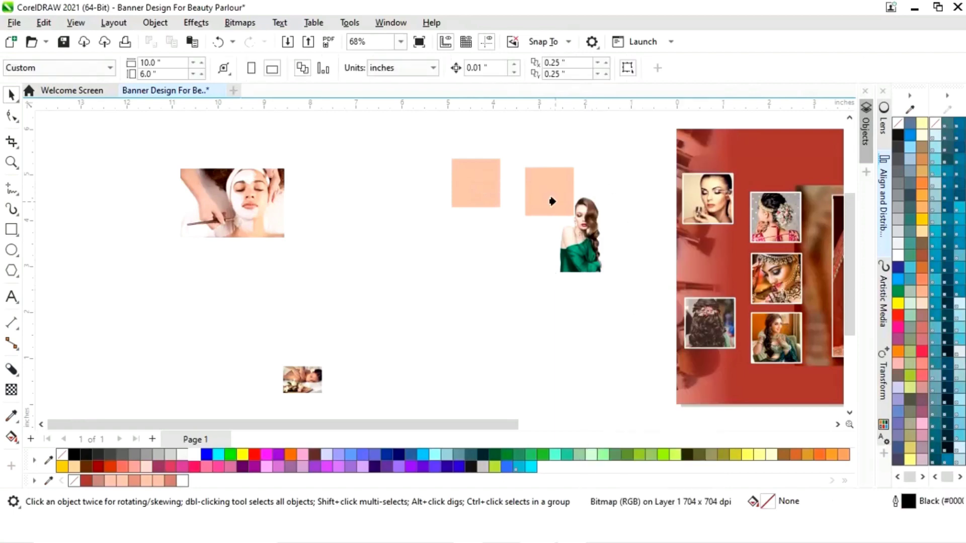
pyautogui.click(551, 199)
# Step: Reposition and slightly enlarge the green-top photo to fill its PowerClip square, and move the square closer to the banner
pyautogui.click(76, 126)
pyautogui.click(586, 271)
pyautogui.moveTo(586, 271); pyautogui.dragTo(553, 234)
pyautogui.click(70, 127)
pyautogui.click(62, 126)
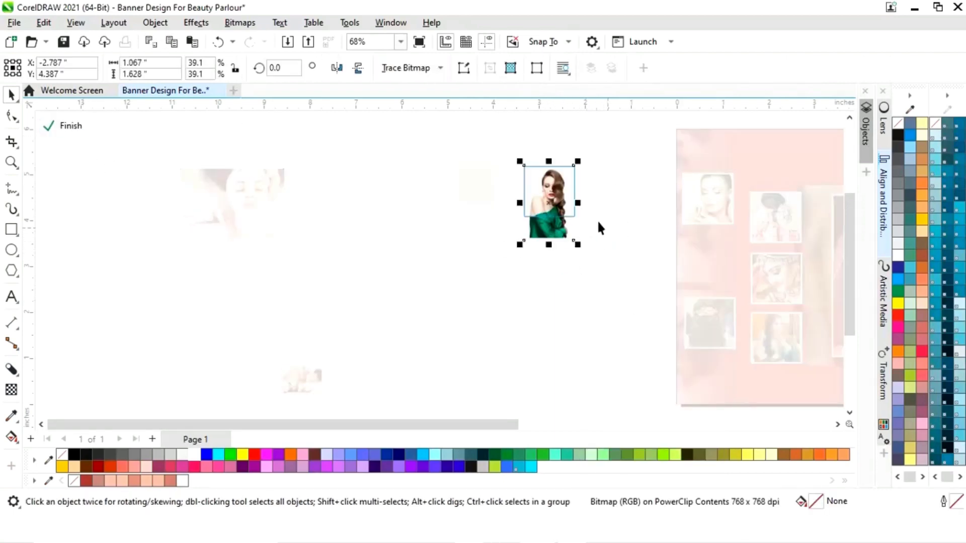
pyautogui.moveTo(577, 161); pyautogui.dragTo(581, 157)
pyautogui.keyDown('ctrl'); pyautogui.click(384, 250); pyautogui.keyUp('ctrl')
pyautogui.click(384, 250)
pyautogui.moveTo(550, 197); pyautogui.dragTo(606, 203)
# Step: Duplicate the spare peach square, scale the facial treatment photo down over the copy and PowerClip it inside
pyautogui.click(476, 192)
pyautogui.moveTo(476, 193); pyautogui.dragTo(520, 270)
pyautogui.rightClick(520, 270)
pyautogui.moveTo(252, 222); pyautogui.dragTo(522, 311)
pyautogui.moveTo(442, 328); pyautogui.dragTo(477, 305)
pyautogui.moveTo(493, 294); pyautogui.dragTo(467, 289)
pyautogui.moveTo(489, 259); pyautogui.dragTo(529, 267)
pyautogui.rightClick(504, 297)
pyautogui.click(526, 256)
pyautogui.click(516, 261)
# Step: Edit the facial treatment PowerClip and enlarge the photo slightly to fill its square
pyautogui.keyDown('ctrl'); pyautogui.click(521, 269); pyautogui.keyUp('ctrl')
pyautogui.moveTo(469, 287); pyautogui.dragTo(463, 294)
pyautogui.click(62, 125)
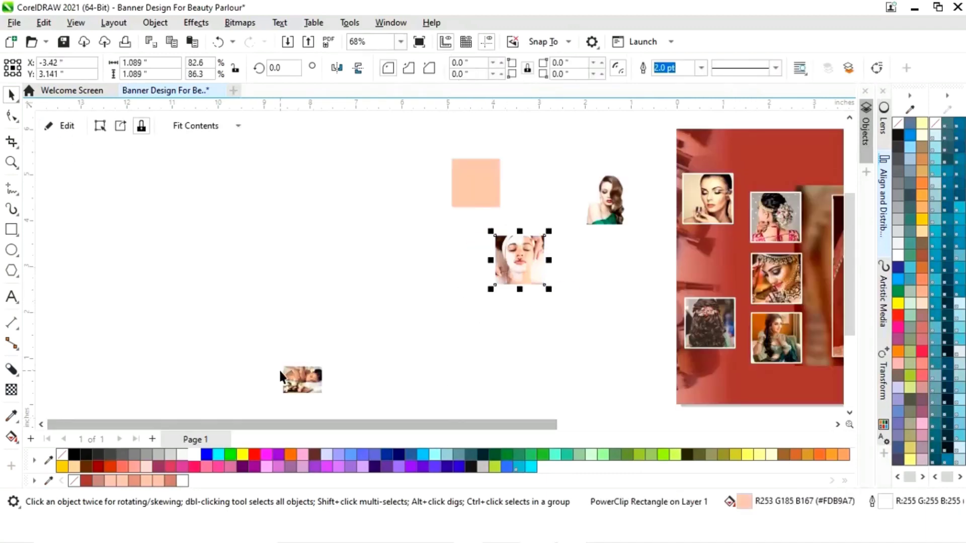
# Step: Duplicate the spare peach square, enlarge the massage photo over the copy and PowerClip it inside
pyautogui.moveTo(296, 378); pyautogui.dragTo(441, 276)
pyautogui.click(466, 193)
pyautogui.moveTo(467, 192); pyautogui.dragTo(588, 281)
pyautogui.rightClick(589, 281)
pyautogui.moveTo(441, 280); pyautogui.dragTo(618, 287)
pyautogui.moveTo(592, 329); pyautogui.dragTo(544, 302)
pyautogui.rightClick(595, 301)
pyautogui.click(616, 257)
# Step: Edit the massage PowerClip and nudge the photo upward to fit its square
pyautogui.click(608, 279)
pyautogui.keyDown('ctrl'); pyautogui.click(598, 276); pyautogui.keyUp('ctrl')
pyautogui.press('Up')
pyautogui.press('Up')
pyautogui.click(65, 129)
# Step: Bring the pedicure photo over to the last spare peach square, enlarge it and PowerClip it inside the square
pyautogui.moveTo(571, 424); pyautogui.dragTo(665, 430)
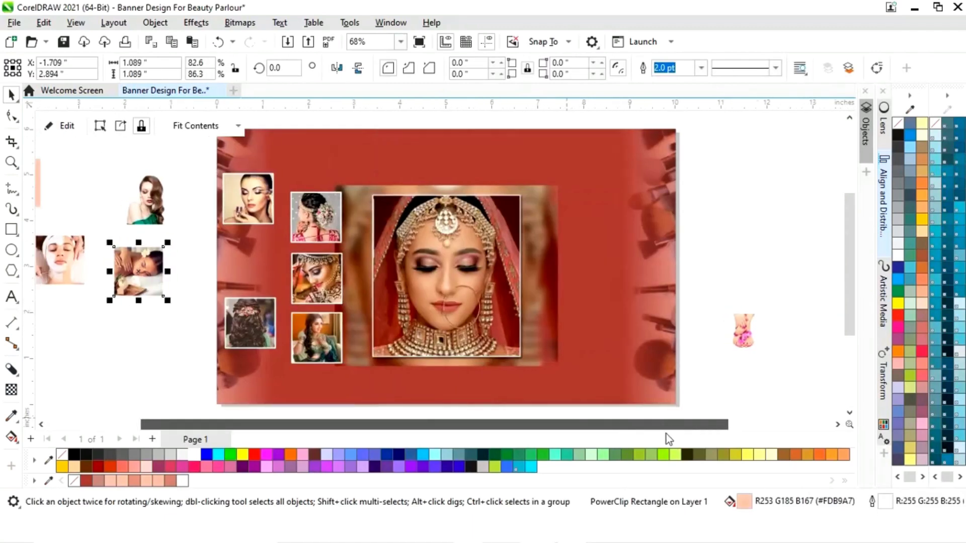
pyautogui.moveTo(744, 332); pyautogui.dragTo(120, 342)
pyautogui.moveTo(301, 424); pyautogui.dragTo(206, 424)
pyautogui.moveTo(266, 320); pyautogui.dragTo(300, 303)
pyautogui.moveTo(255, 337); pyautogui.dragTo(145, 187)
pyautogui.moveTo(146, 186); pyautogui.dragTo(146, 231)
pyautogui.rightClick(147, 232)
pyautogui.click(148, 186)
# Step: Edit the pedicure PowerClip and centre the feet photo within its peach square
pyautogui.keyDown('ctrl'); pyautogui.click(147, 191); pyautogui.keyUp('ctrl')
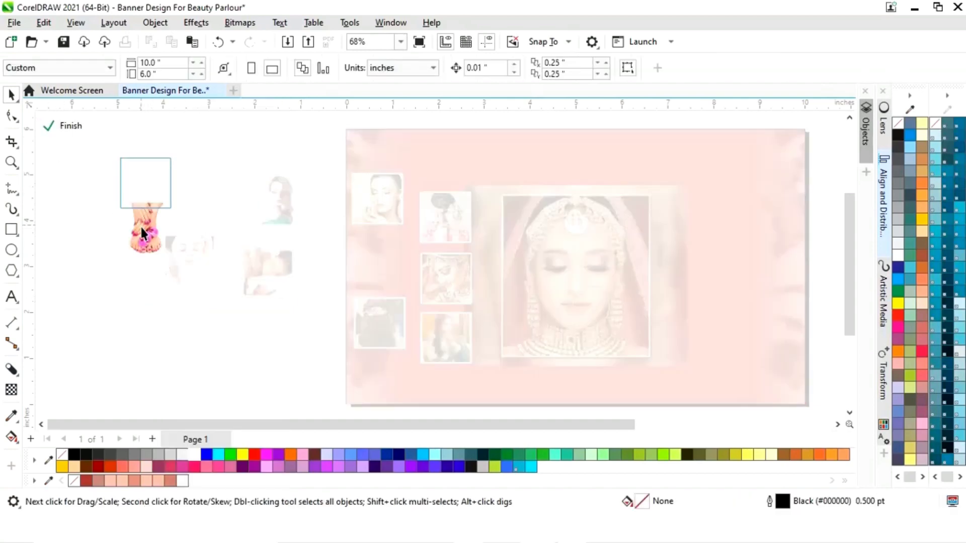
pyautogui.moveTo(142, 233); pyautogui.dragTo(144, 186)
pyautogui.keyDown('ctrl'); pyautogui.click(173, 272); pyautogui.keyUp('ctrl')
# Step: Stack the eye-makeup, back-view hairstyle and green-top squares in a column just right of the central bride photo
pyautogui.click(377, 199)
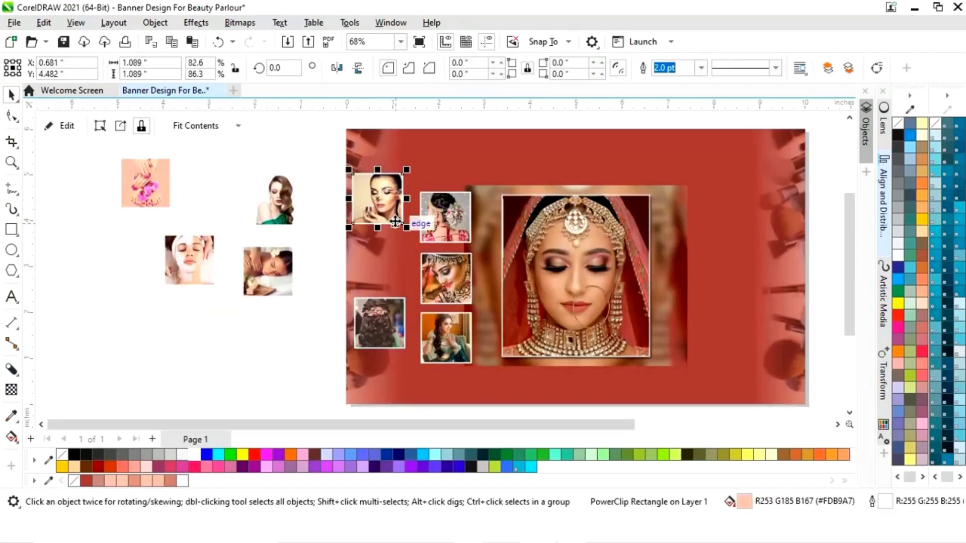
pyautogui.moveTo(377, 197); pyautogui.dragTo(690, 222)
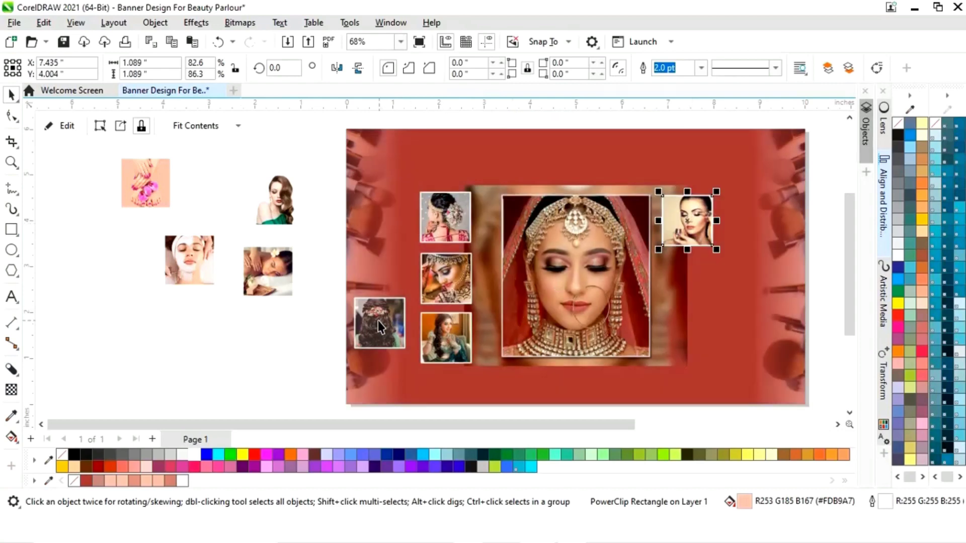
pyautogui.moveTo(377, 329); pyautogui.dragTo(690, 280)
pyautogui.click(285, 209)
pyautogui.moveTo(285, 208); pyautogui.dragTo(668, 339)
pyautogui.moveTo(614, 424); pyautogui.dragTo(654, 424)
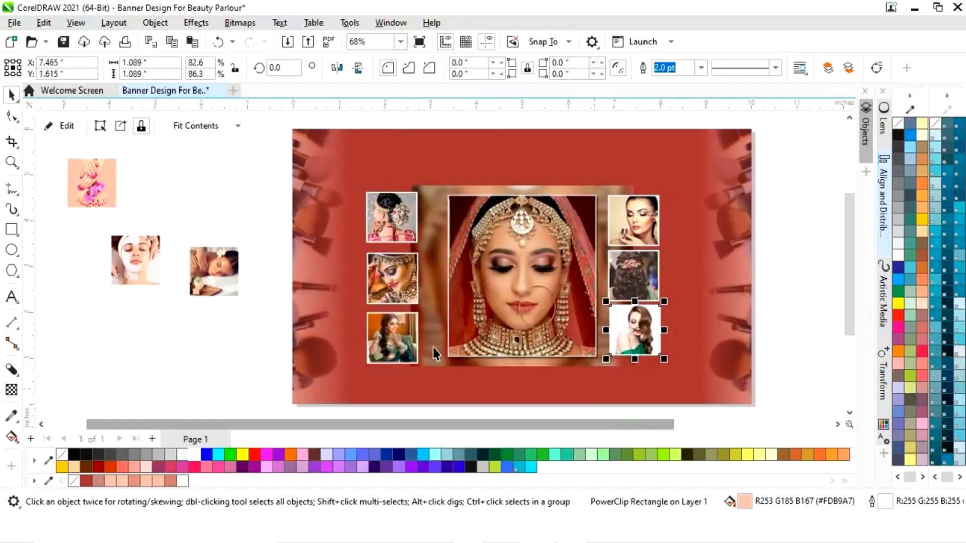
# Step: Distribute the three squares left of the central bride photo evenly by their top edges
pyautogui.click(400, 221)
pyautogui.keyDown('shift'); pyautogui.click(400, 277); pyautogui.keyUp('shift')
pyautogui.keyDown('shift'); pyautogui.click(404, 338); pyautogui.keyUp('shift')
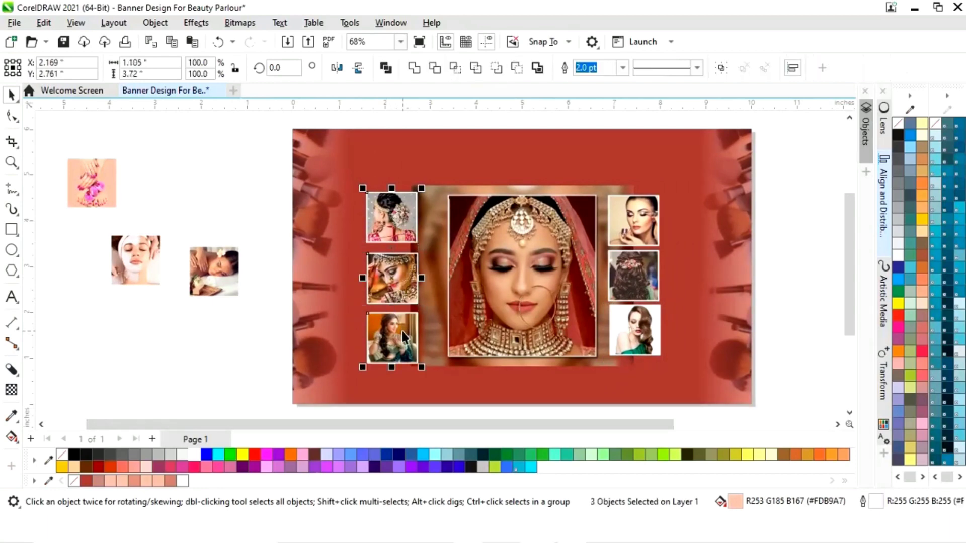
pyautogui.click(884, 202)
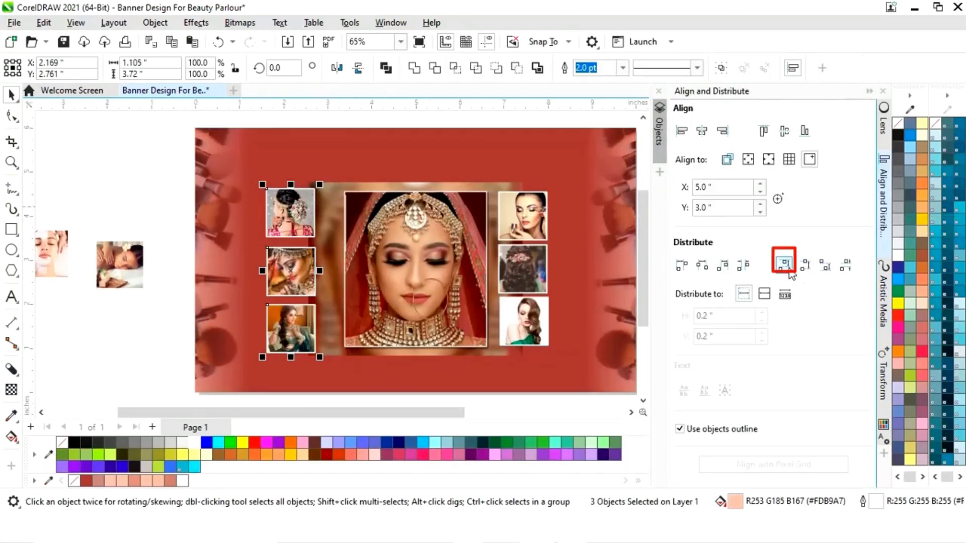
pyautogui.click(788, 274)
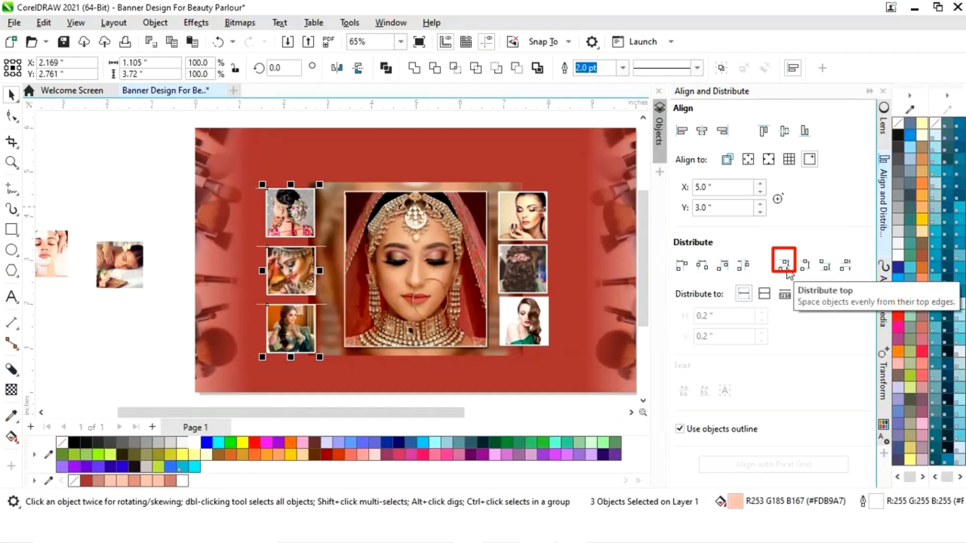
pyautogui.click(870, 94)
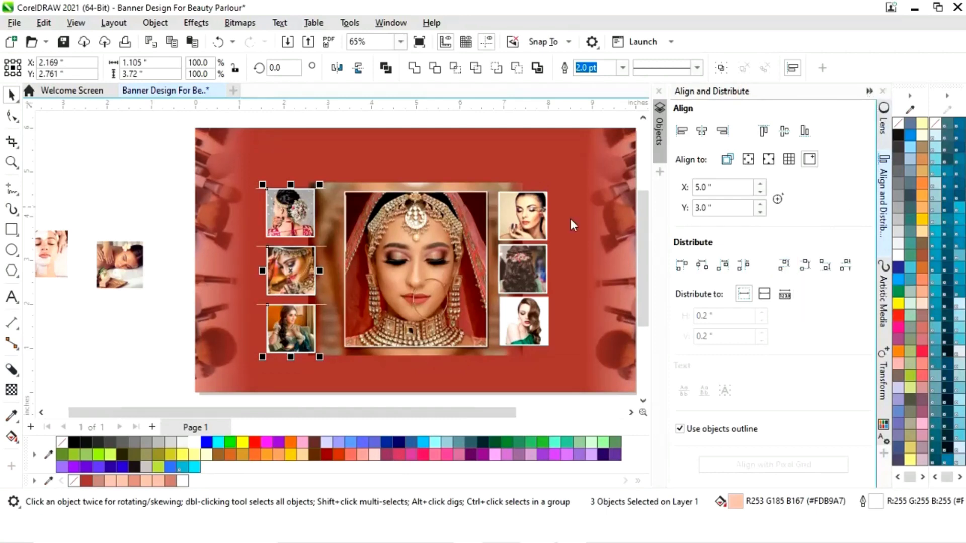
pyautogui.click(806, 241)
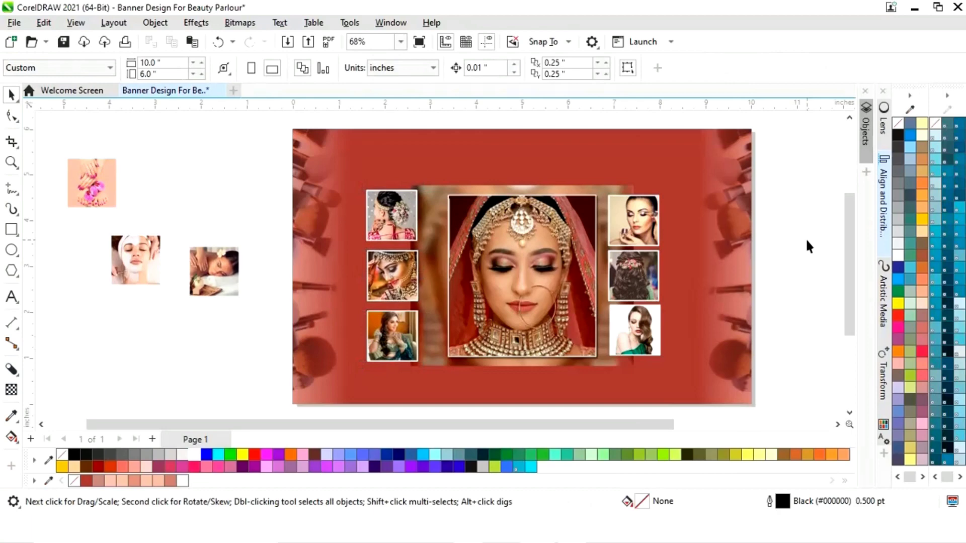
# Step: Stack the facial, massage and pedicure squares in a second column at the banner's right side
pyautogui.moveTo(209, 272); pyautogui.dragTo(690, 224)
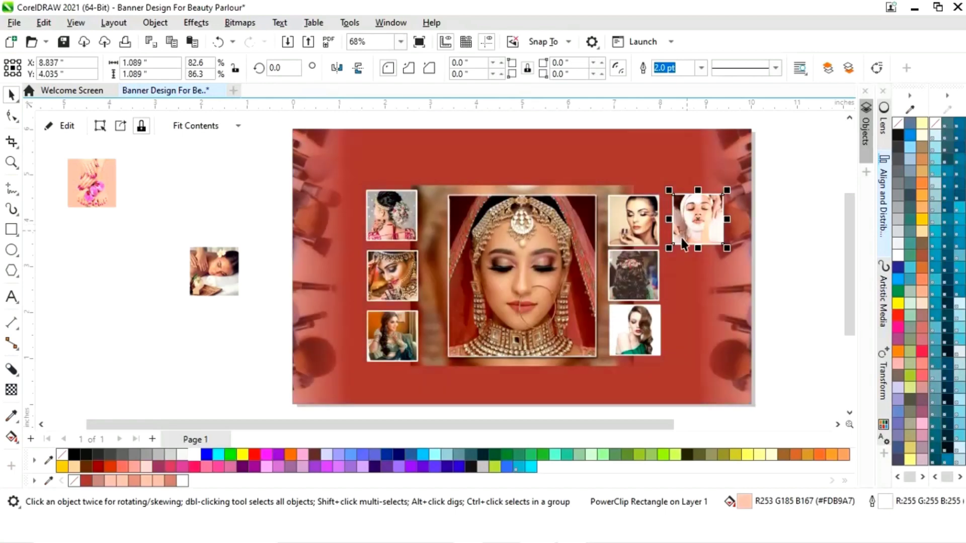
pyautogui.moveTo(210, 272); pyautogui.dragTo(693, 284)
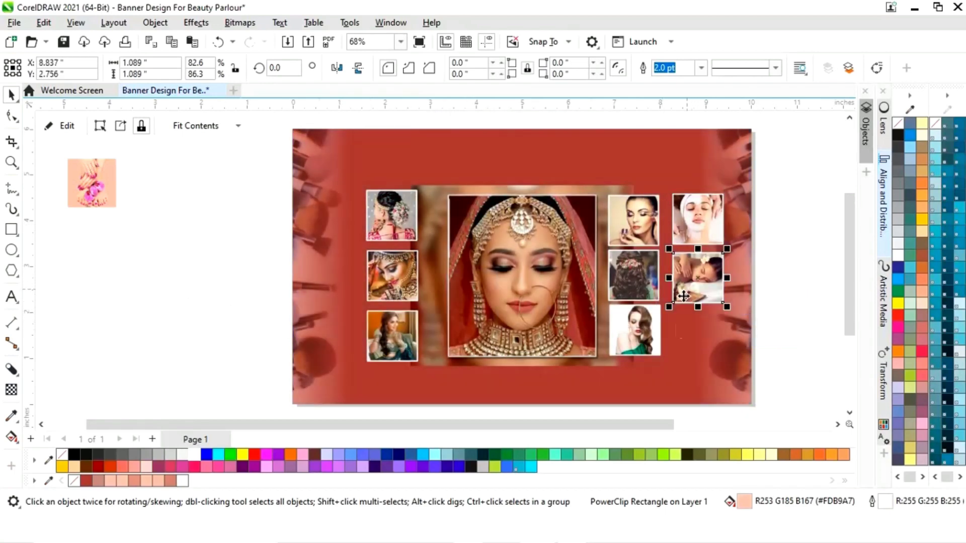
pyautogui.moveTo(94, 197); pyautogui.dragTo(699, 334)
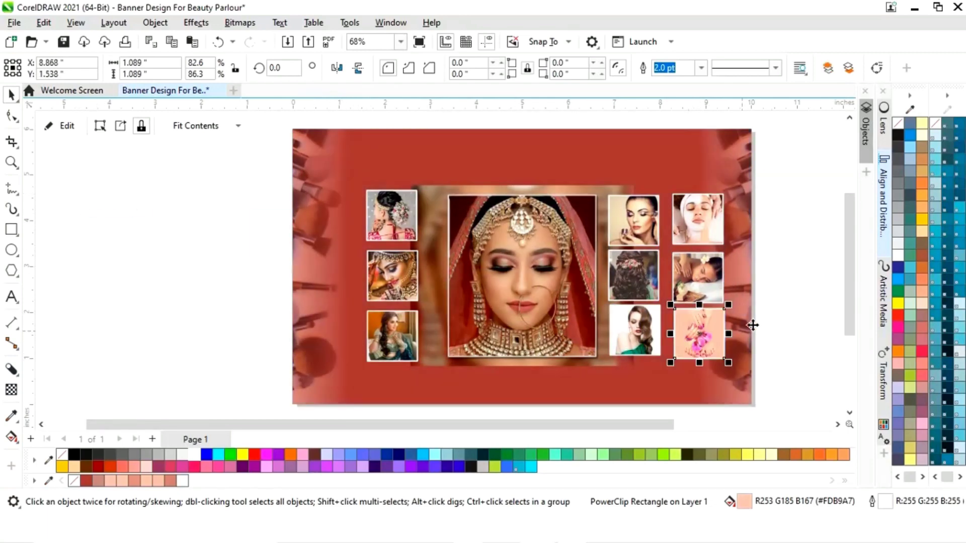
pyautogui.click(801, 246)
# Step: Align the vertical centres of the top-row facial, eye-makeup and bun squares
pyautogui.click(705, 215)
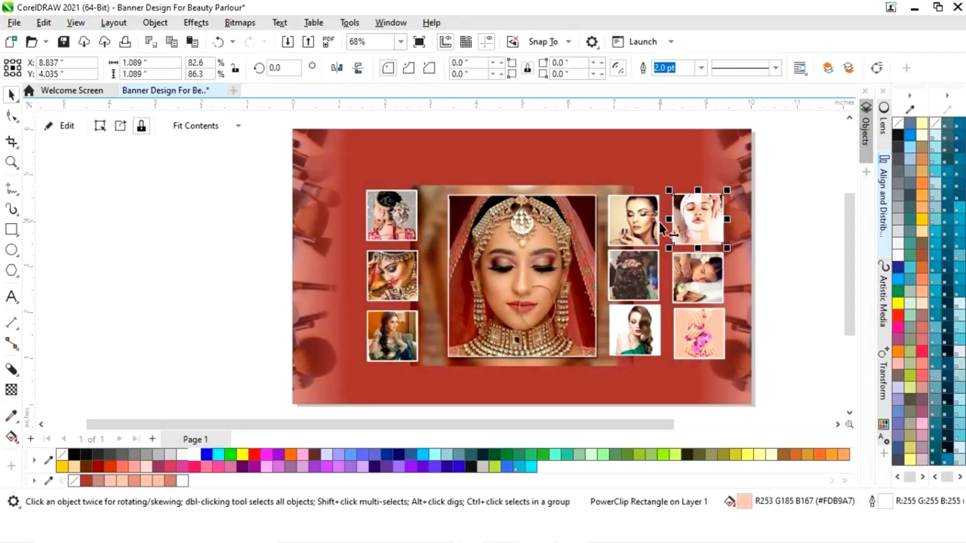
pyautogui.keyDown('shift'); pyautogui.click(632, 219); pyautogui.keyUp('shift')
pyautogui.keyDown('shift'); pyautogui.click(398, 226); pyautogui.keyUp('shift')
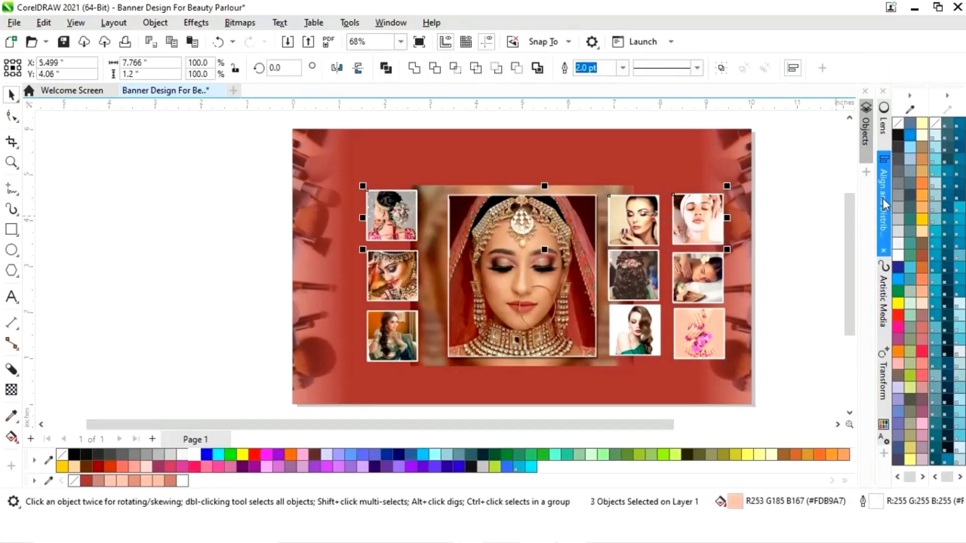
pyautogui.click(882, 198)
pyautogui.click(783, 130)
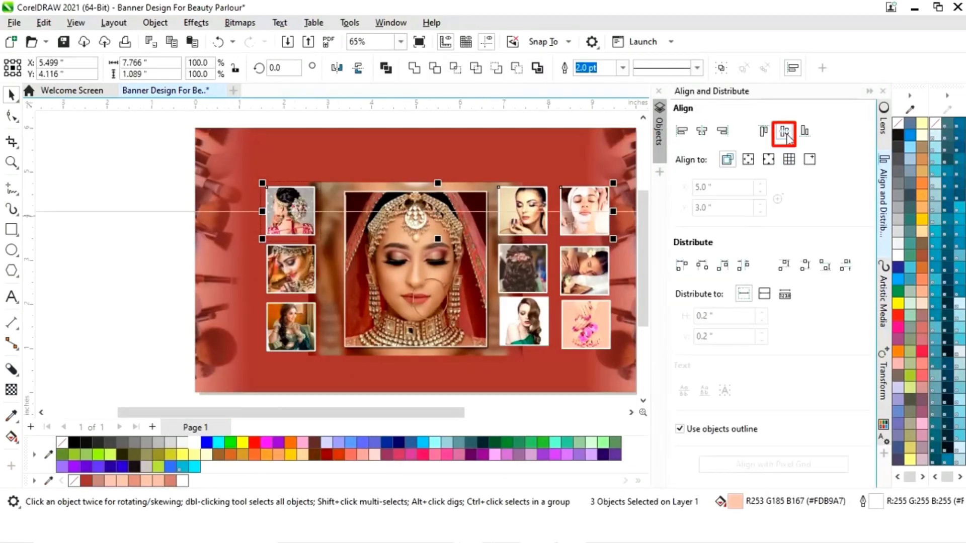
pyautogui.click(869, 91)
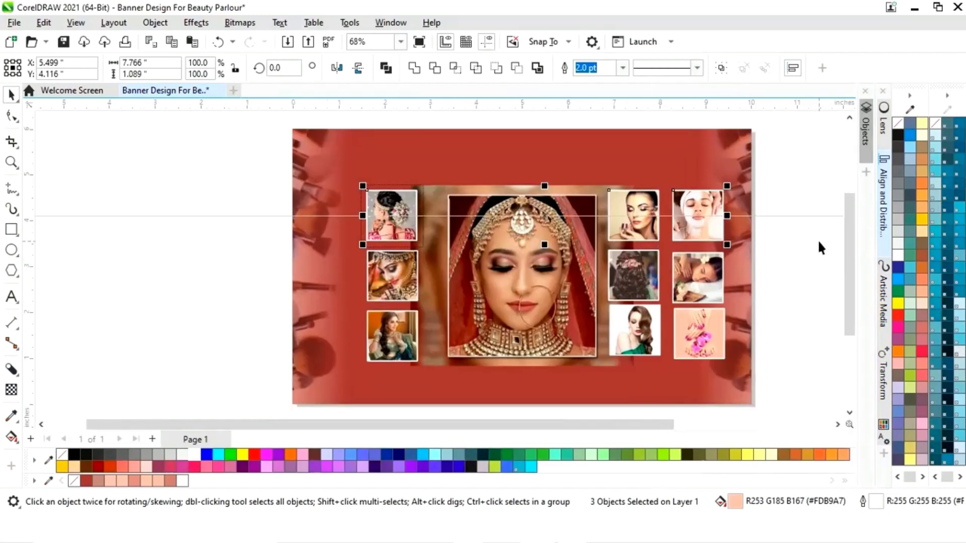
# Step: Align the vertical centres of the middle-row massage, back-view hairstyle and makeup bride squares
pyautogui.click(678, 285)
pyautogui.keyDown('shift'); pyautogui.click(635, 275); pyautogui.keyUp('shift')
pyautogui.keyDown('shift'); pyautogui.click(401, 284); pyautogui.keyUp('shift')
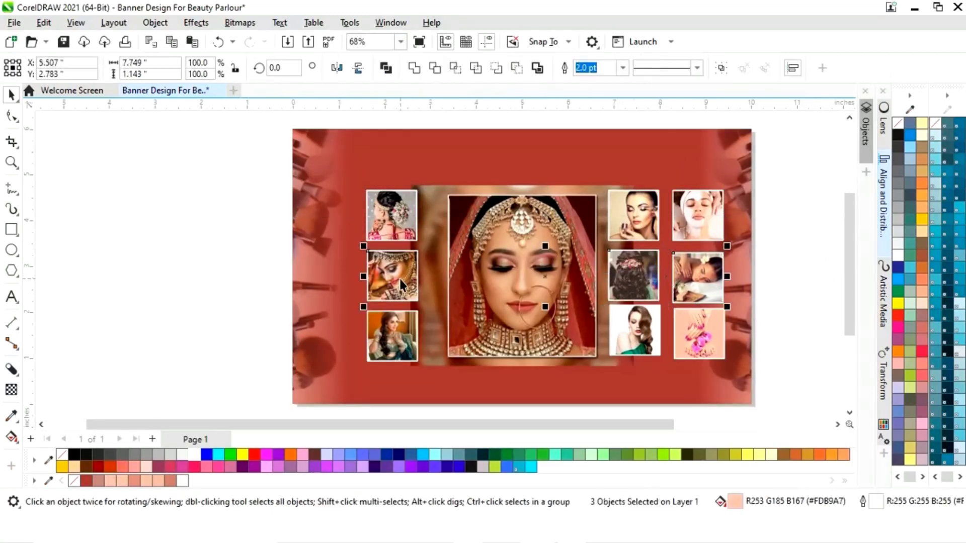
pyautogui.click(884, 211)
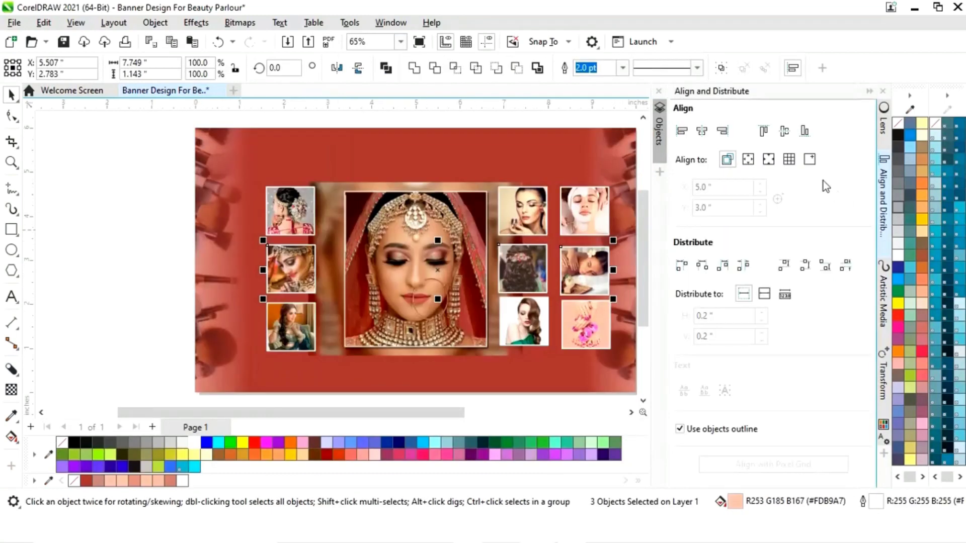
pyautogui.click(790, 134)
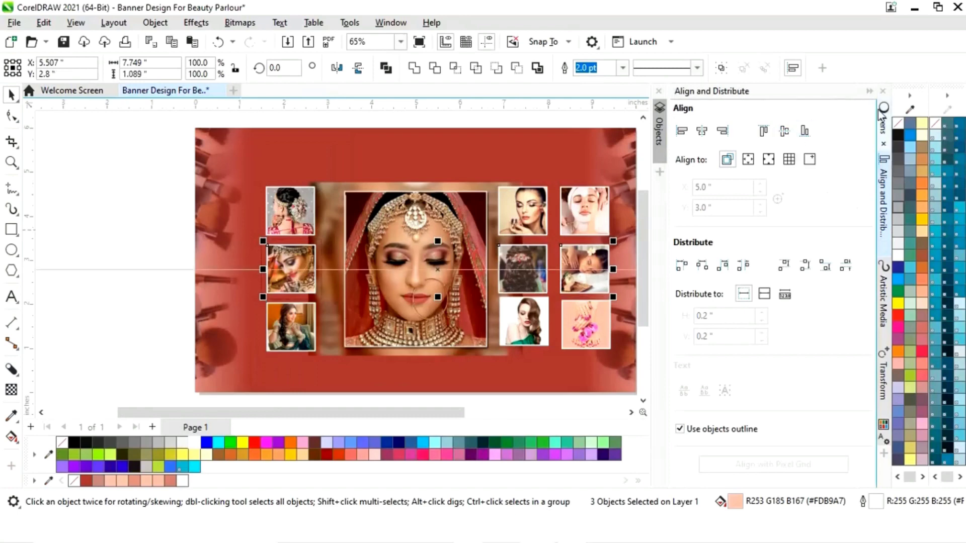
pyautogui.click(871, 92)
pyautogui.click(754, 307)
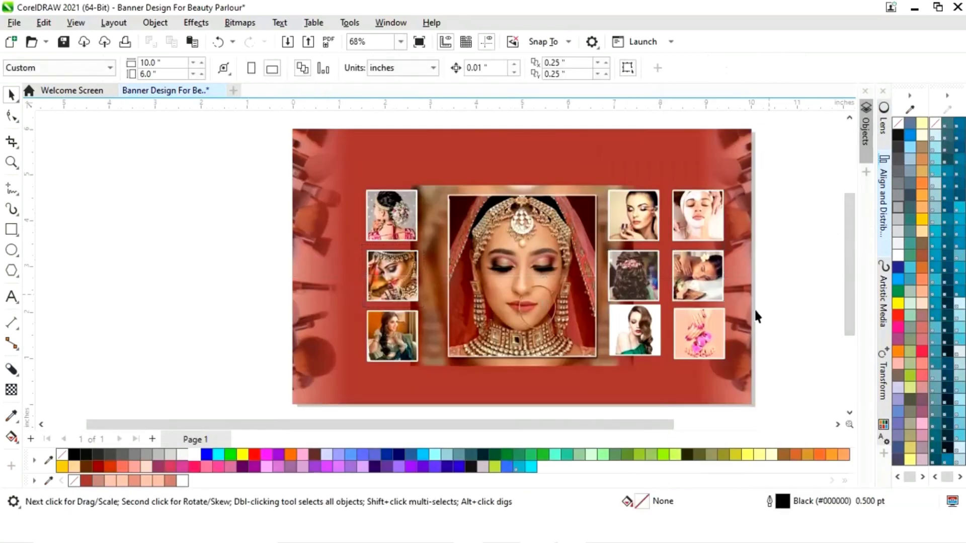
# Step: Align the vertical centres of the bottom-row pedicure, wavy-hair model and side-braid squares
pyautogui.click(725, 340)
pyautogui.keyDown('shift'); pyautogui.click(654, 342); pyautogui.keyUp('shift')
pyautogui.keyDown('shift'); pyautogui.click(409, 348); pyautogui.keyUp('shift')
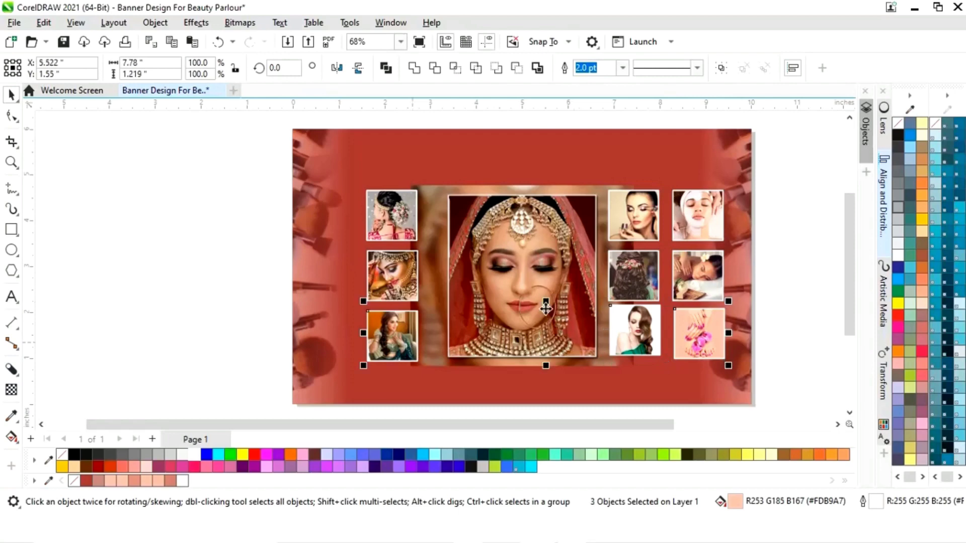
pyautogui.click(882, 189)
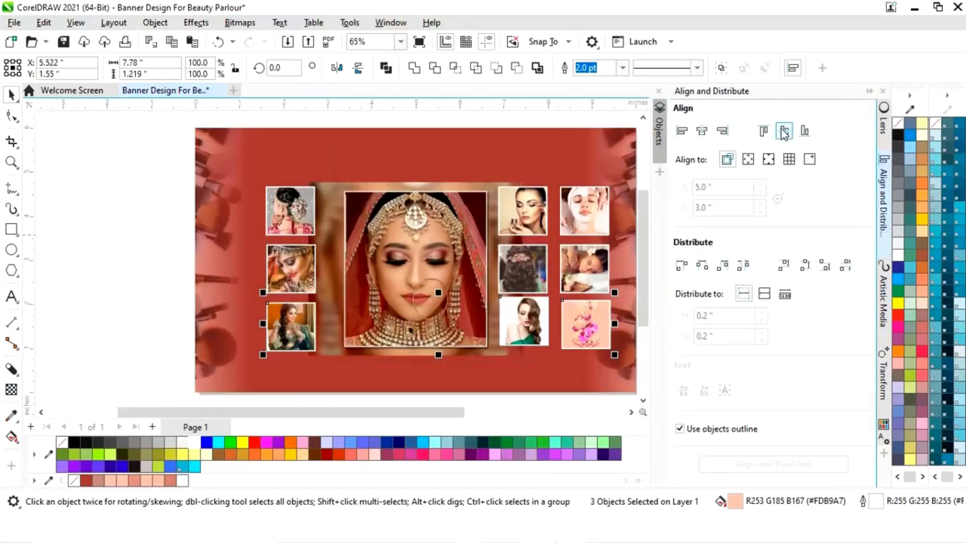
pyautogui.click(784, 132)
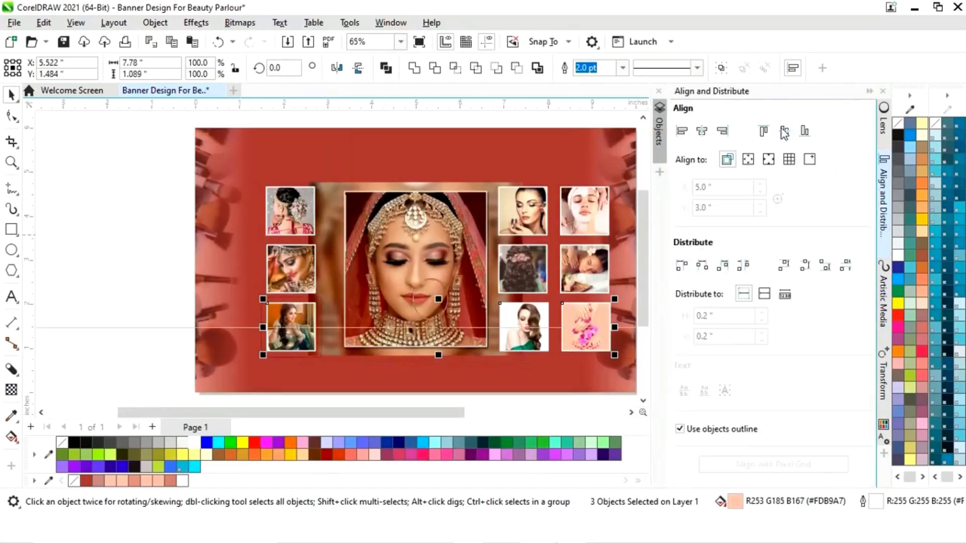
pyautogui.click(868, 92)
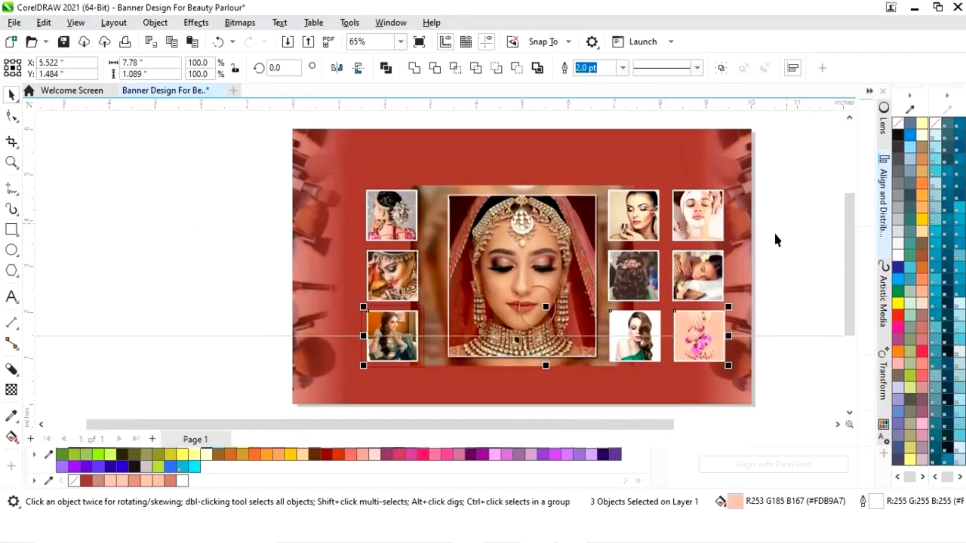
pyautogui.click(787, 198)
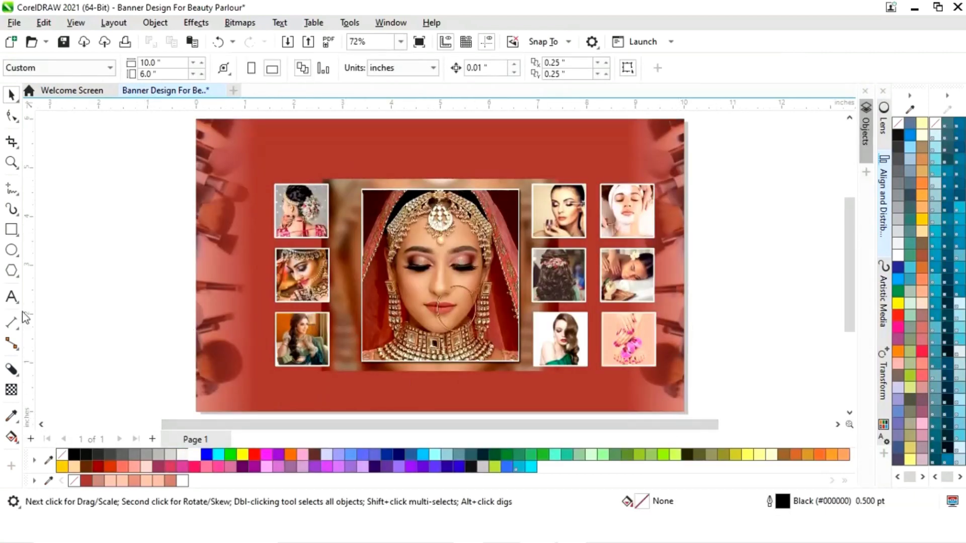
# Step: Add the artistic text "GLAM MAKEOVER" on the empty area beside the banner
pyautogui.click(11, 296)
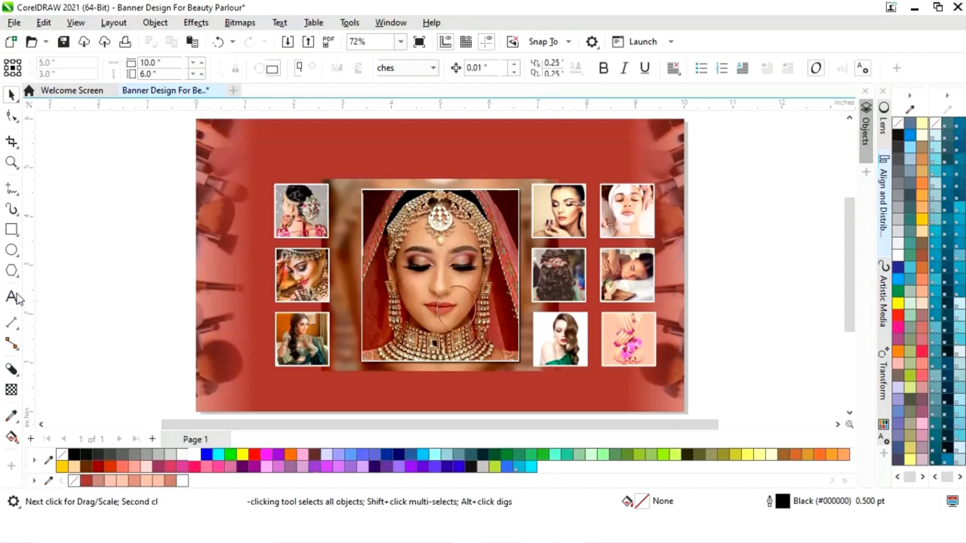
pyautogui.click(717, 303)
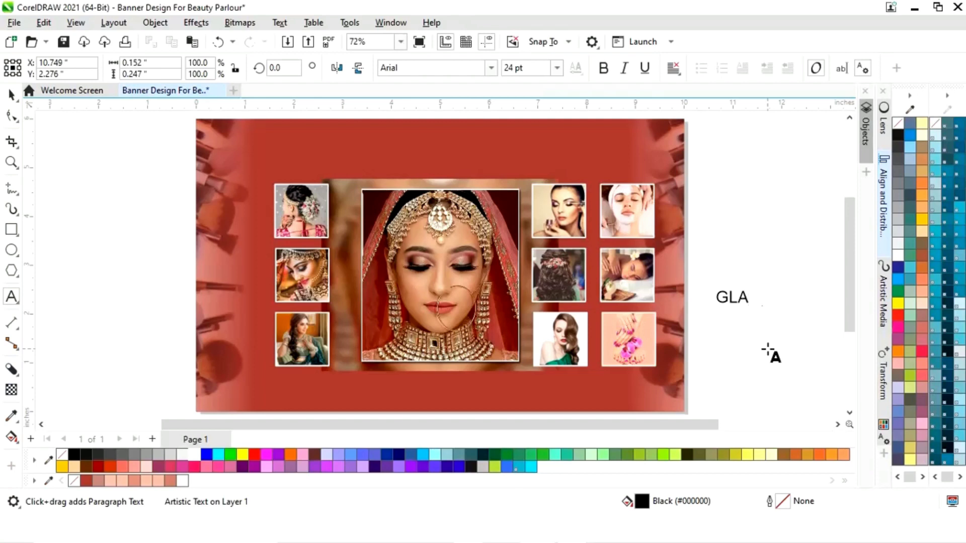
pyautogui.write('GLAM MAKEOVER')
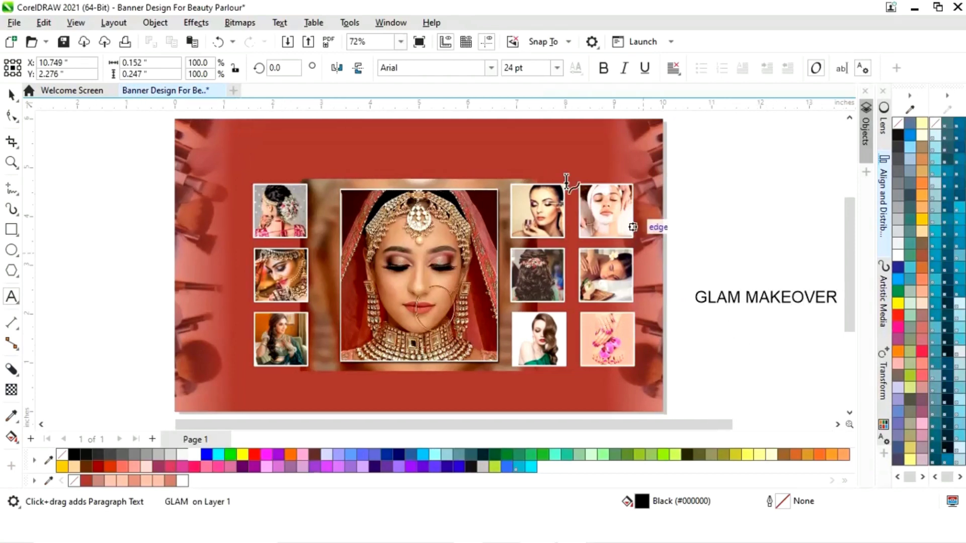
pyautogui.click(12, 95)
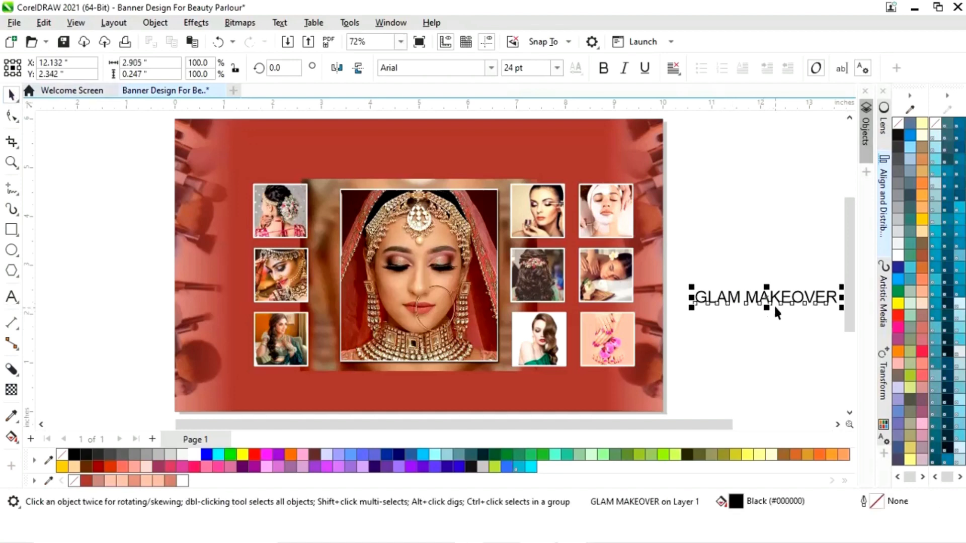
# Step: Enlarge the GLAM MAKEOVER text to about 7.25 inches wide and centre it across the banner's top above the photos
pyautogui.moveTo(765, 298); pyautogui.dragTo(671, 304)
pyautogui.moveTo(743, 286); pyautogui.dragTo(833, 242)
pyautogui.moveTo(669, 289); pyautogui.dragTo(361, 150)
pyautogui.moveTo(610, 425); pyautogui.dragTo(512, 431)
pyautogui.moveTo(672, 131); pyautogui.dragTo(694, 132)
pyautogui.moveTo(512, 151); pyautogui.dragTo(474, 148)
pyautogui.click(733, 181)
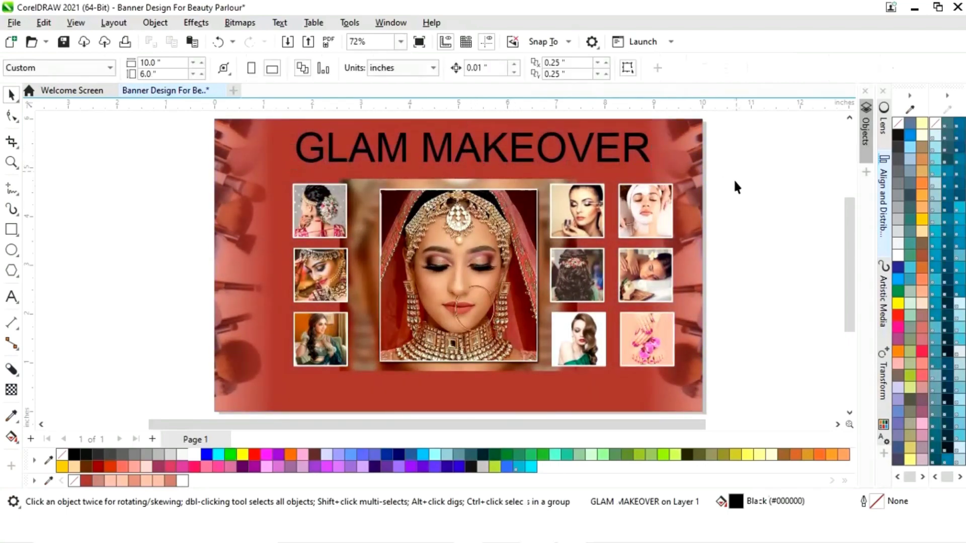
# Step: Make the GLAM MAKEOVER heading bold
pyautogui.hscroll(1, 724, 190)
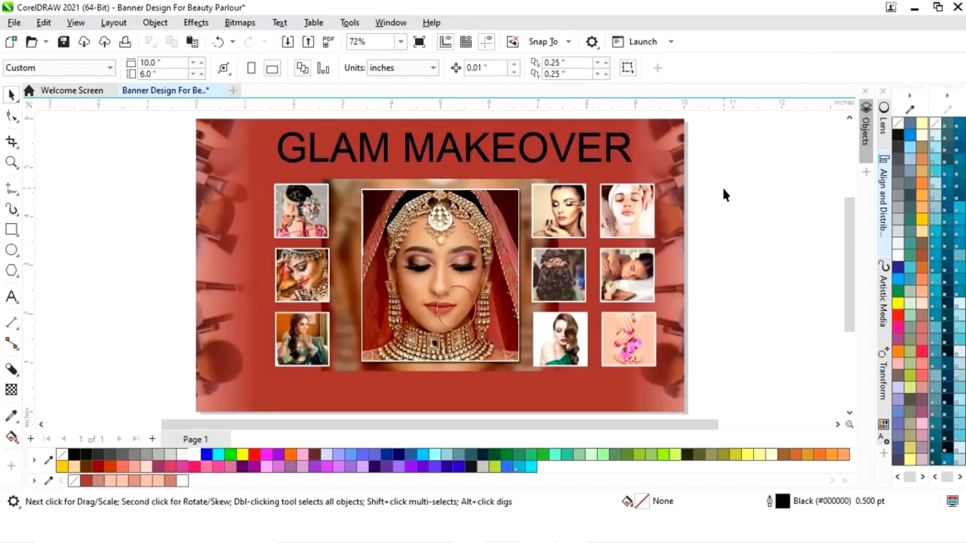
pyautogui.click(563, 156)
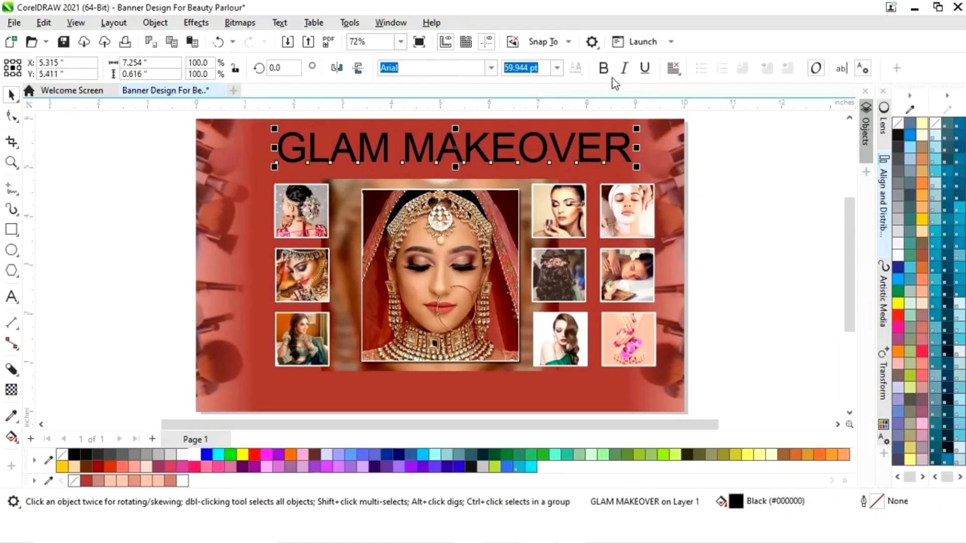
pyautogui.click(603, 68)
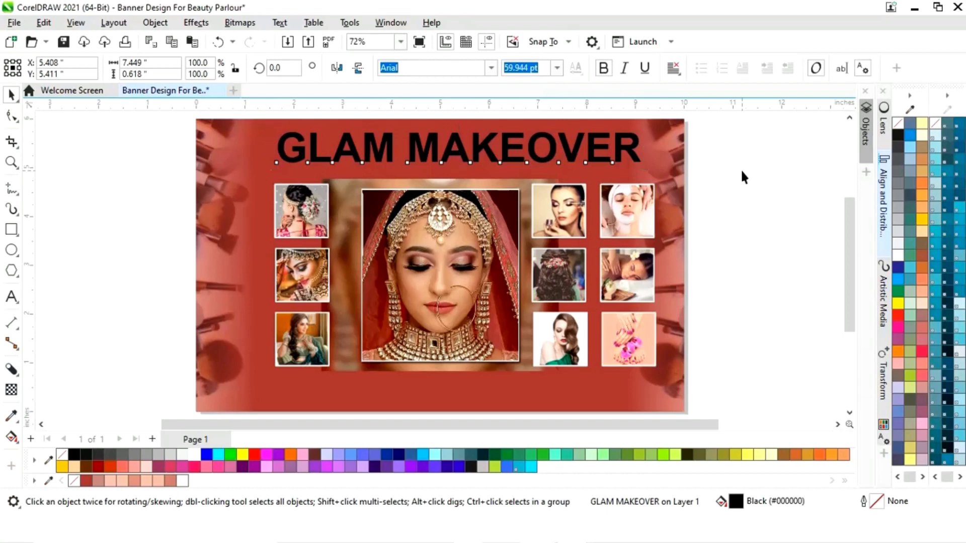
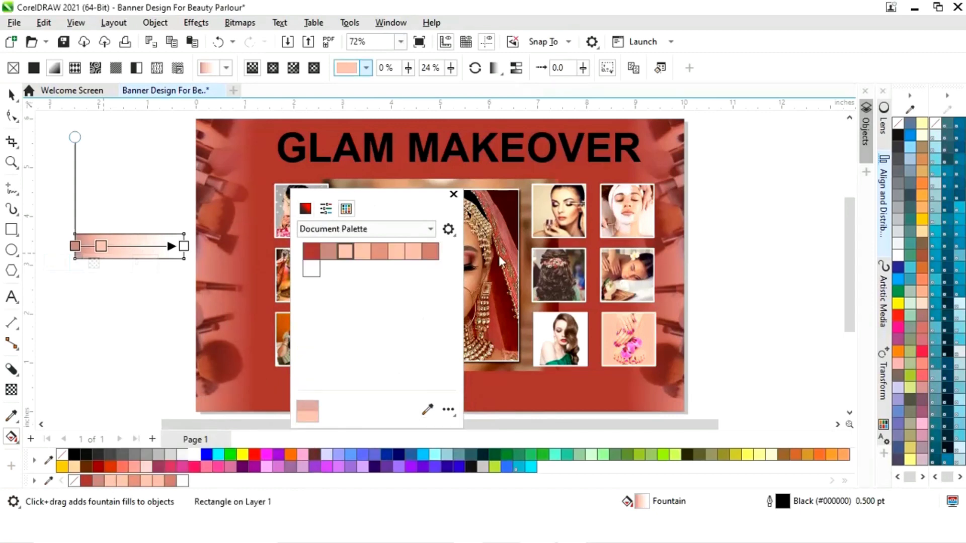
# Step: Add a colour node at 37% to the sample rectangle's gradient and colour it with a light peach sampled from the document palette
pyautogui.doubleClick(115, 246)
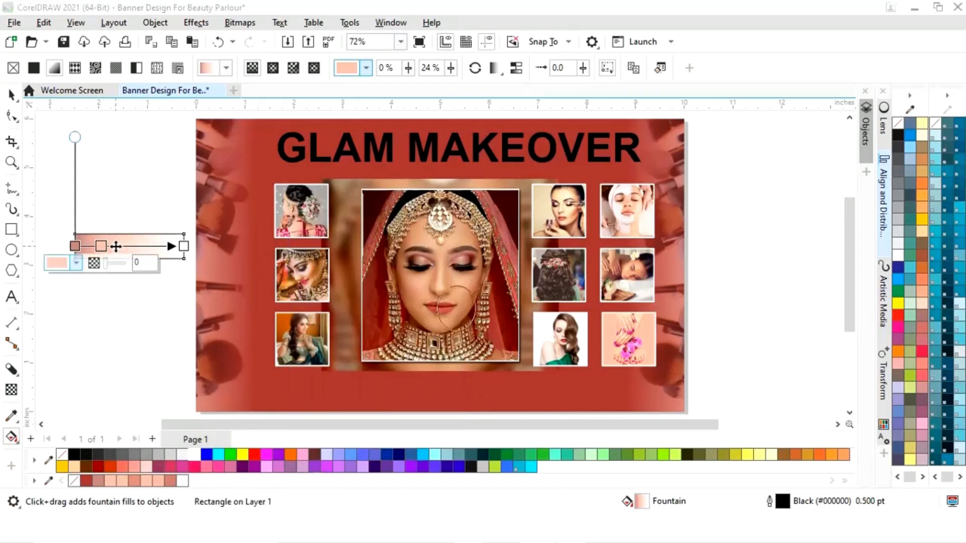
pyautogui.click(90, 263)
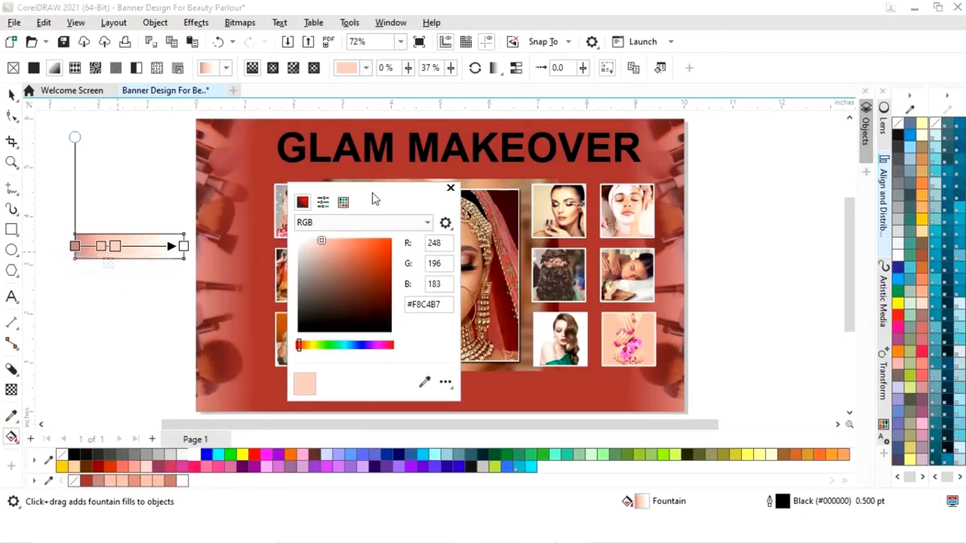
pyautogui.click(424, 383)
pyautogui.click(123, 481)
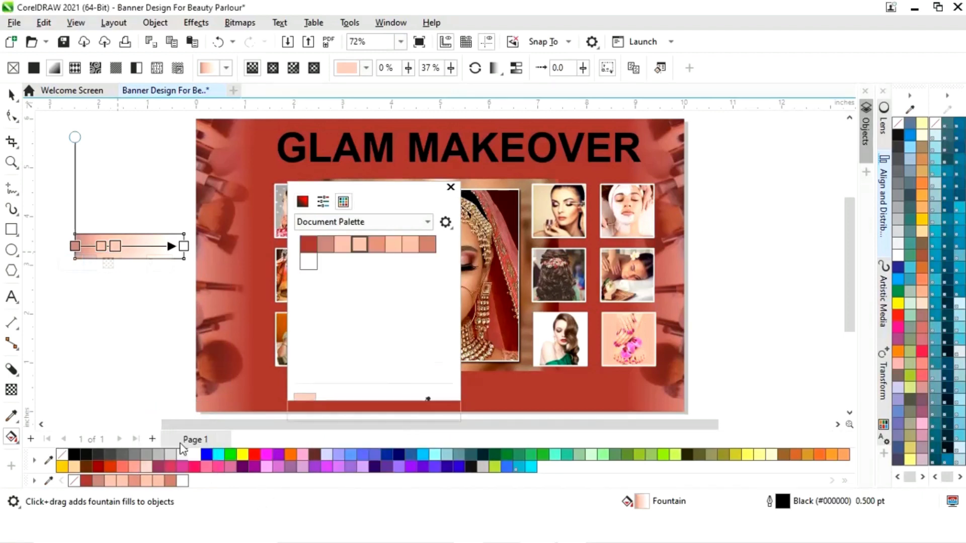
pyautogui.click(450, 186)
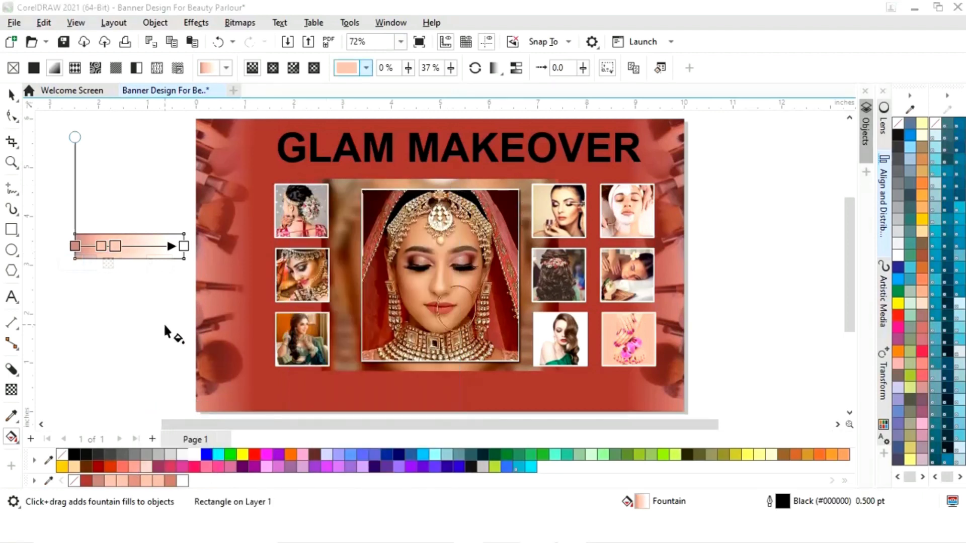
# Step: Add a gradient node at 51% and colour it with the darker salmon sampled from the document palette
pyautogui.doubleClick(132, 246)
pyautogui.click(105, 263)
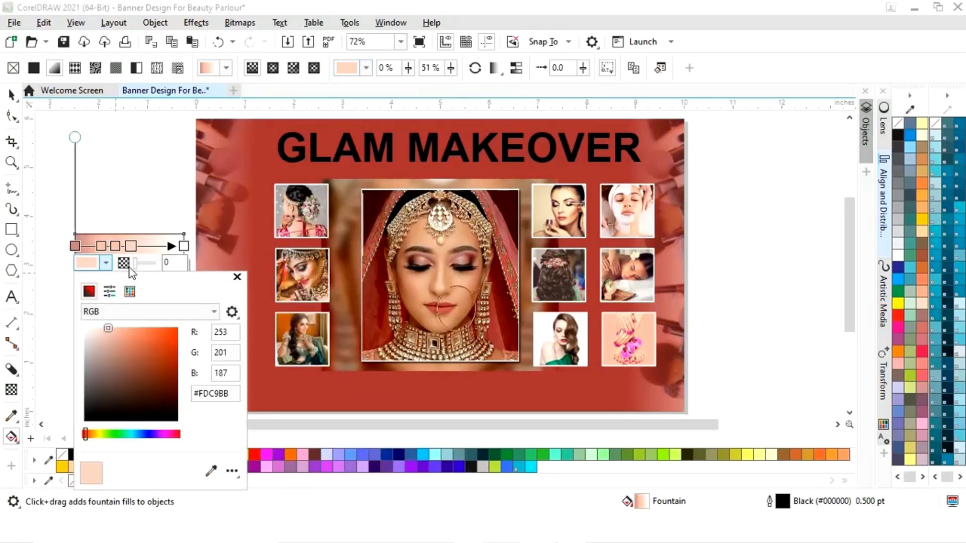
pyautogui.moveTo(179, 291); pyautogui.dragTo(377, 200)
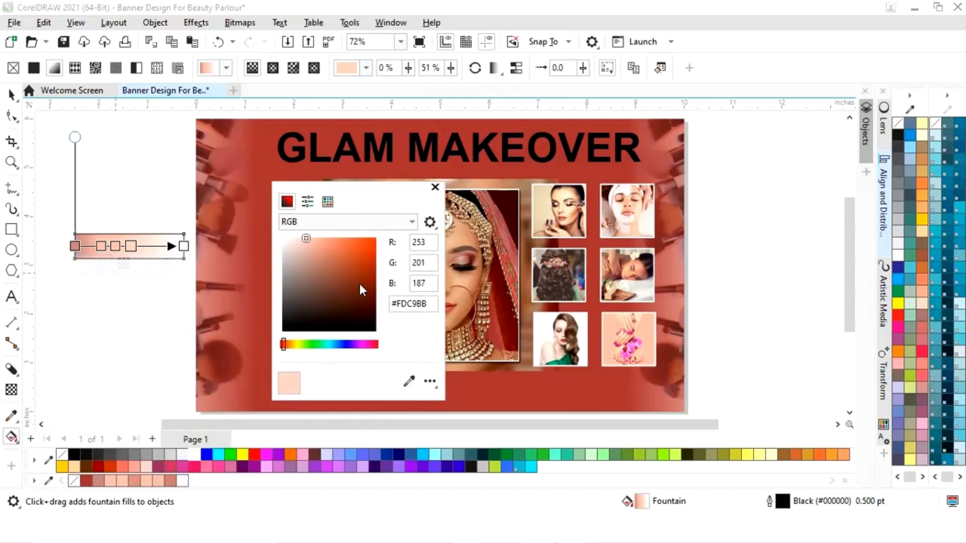
pyautogui.click(409, 381)
pyautogui.click(136, 477)
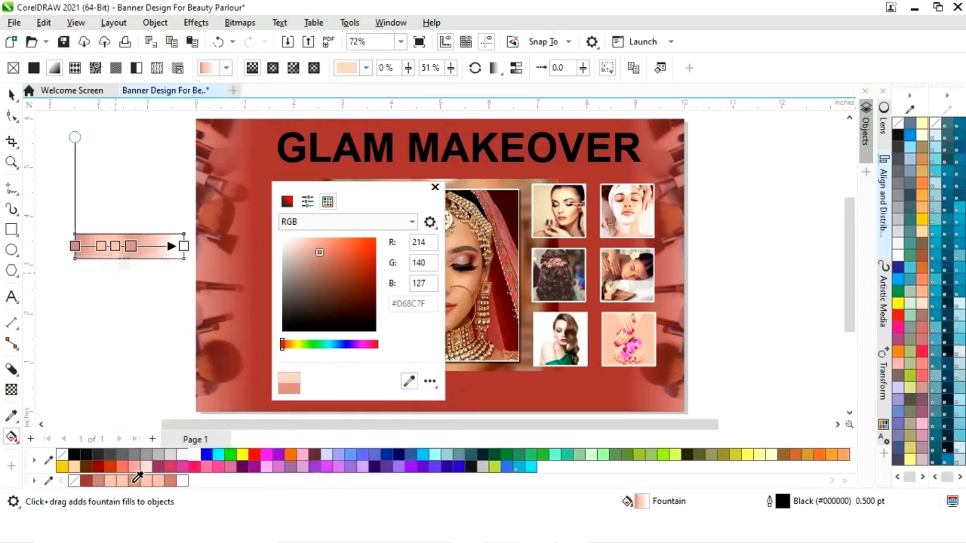
pyautogui.click(328, 202)
pyautogui.click(436, 187)
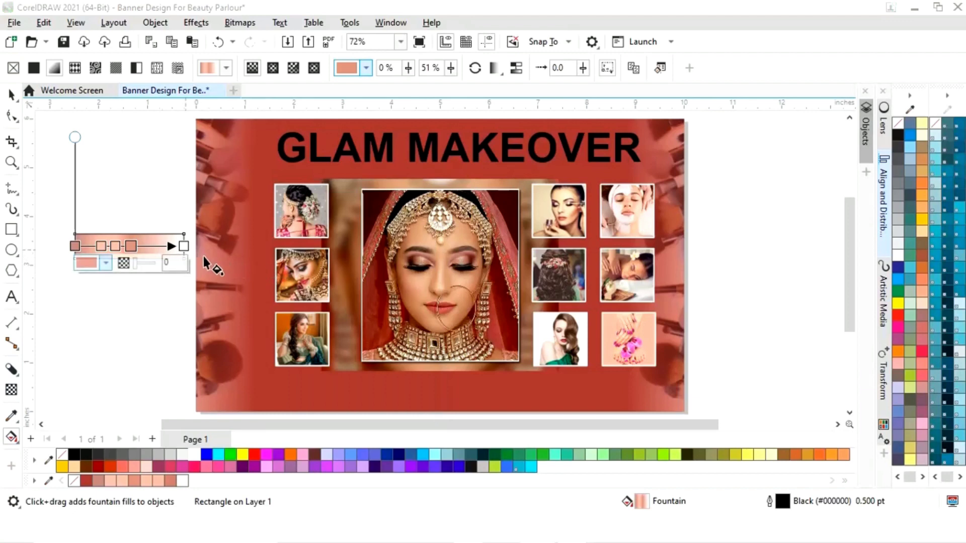
# Step: Add a gradient node at 67% and give it a light peach colour sampled from the document palette
pyautogui.doubleClick(148, 246)
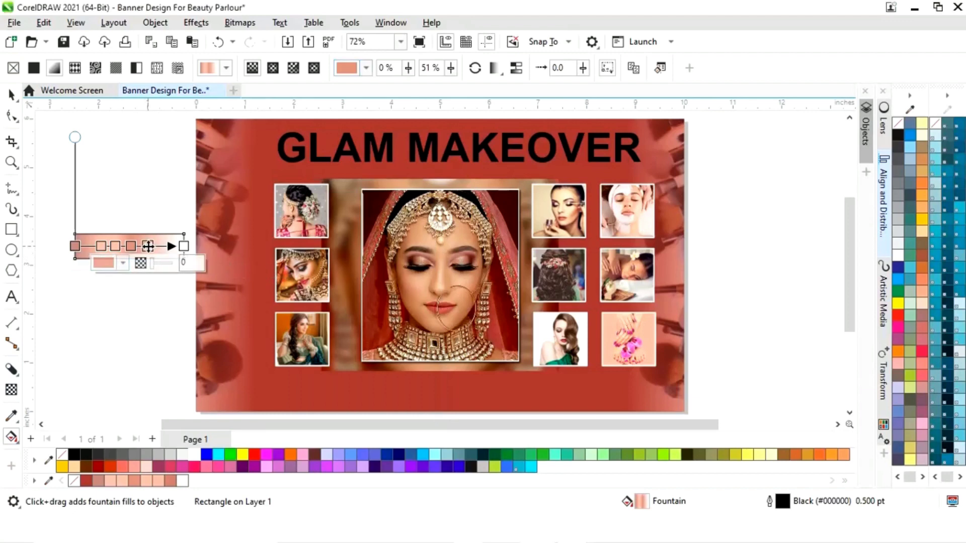
pyautogui.click(123, 263)
pyautogui.moveTo(183, 282); pyautogui.dragTo(336, 223)
pyautogui.click(379, 414)
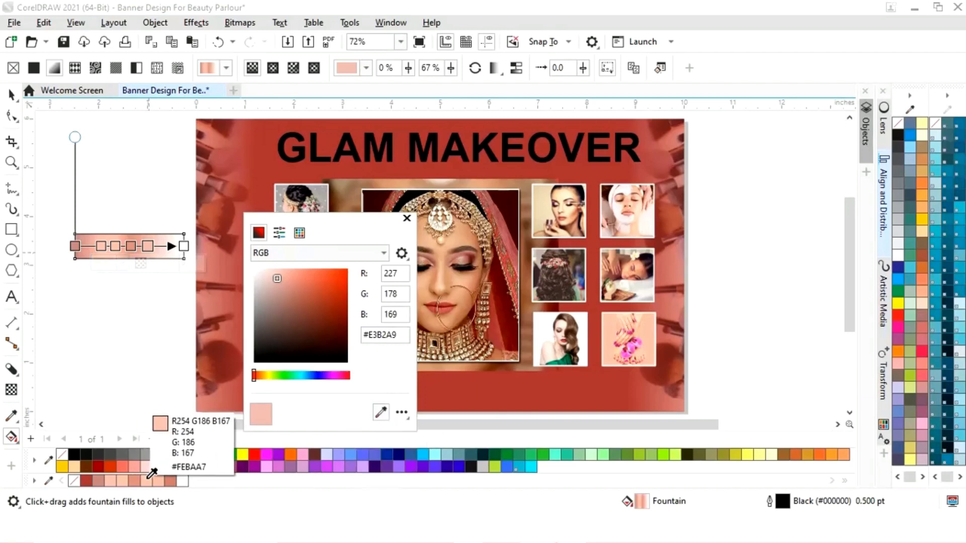
pyautogui.click(146, 480)
pyautogui.click(406, 219)
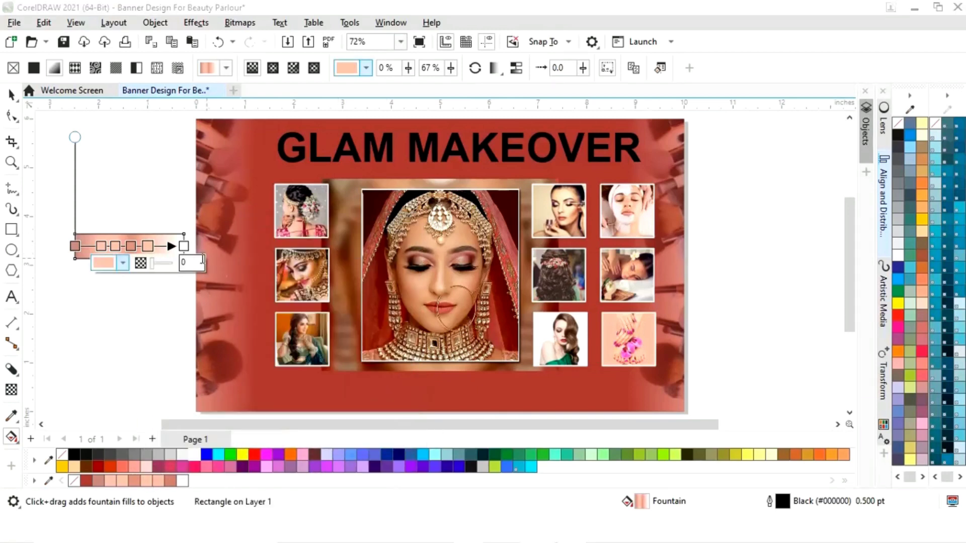
# Step: Add a gradient node at 79% and colour it with a peach tone sampled from the document palette
pyautogui.click(161, 246)
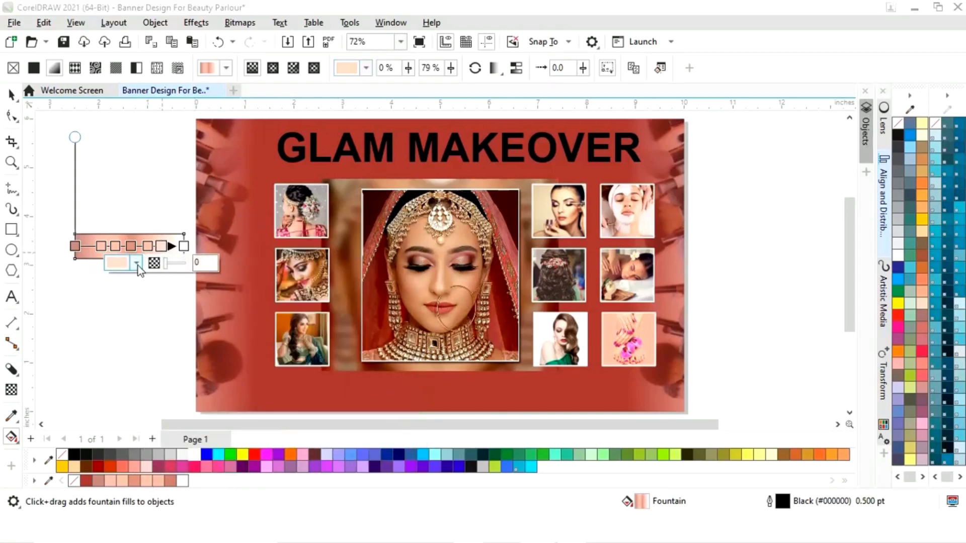
pyautogui.click(136, 264)
pyautogui.moveTo(203, 276); pyautogui.dragTo(355, 233)
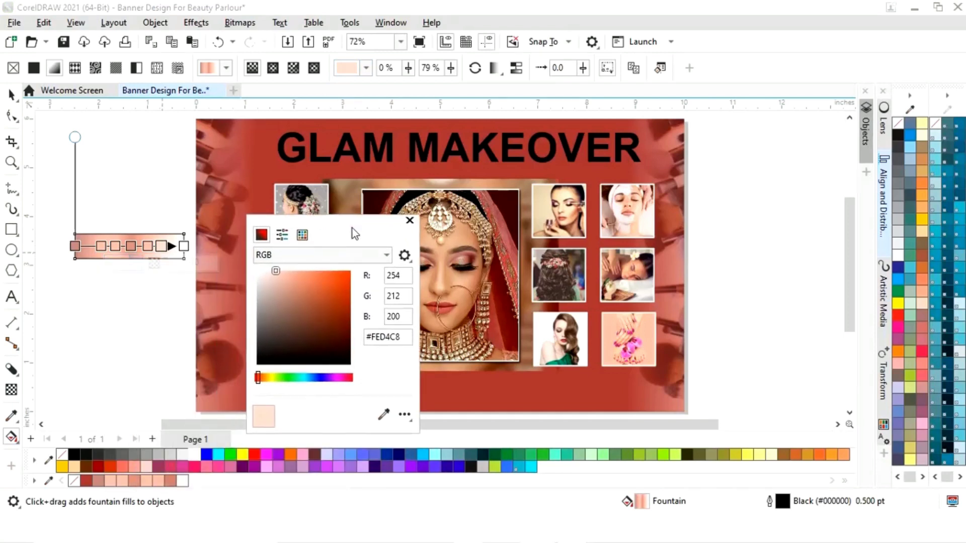
pyautogui.click(383, 414)
pyautogui.click(166, 480)
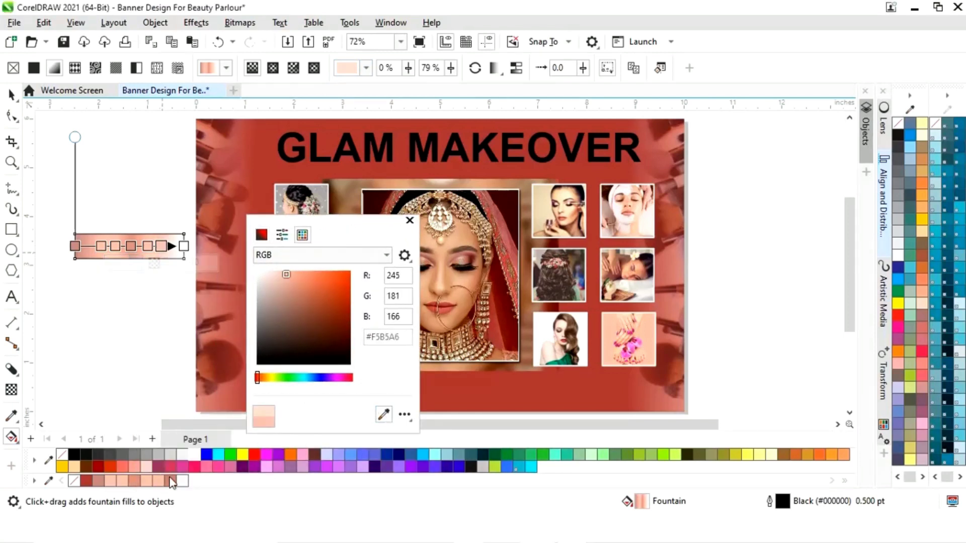
pyautogui.click(302, 235)
pyautogui.click(409, 220)
# Step: Replace the white end node of the rectangle's gradient with the dark salmon sampled from the document palette
pyautogui.click(184, 246)
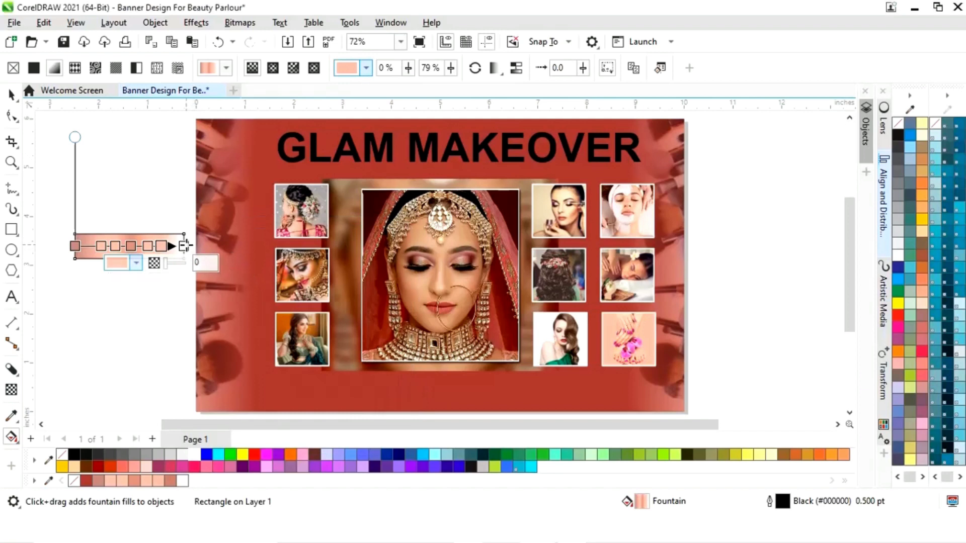
pyautogui.click(159, 262)
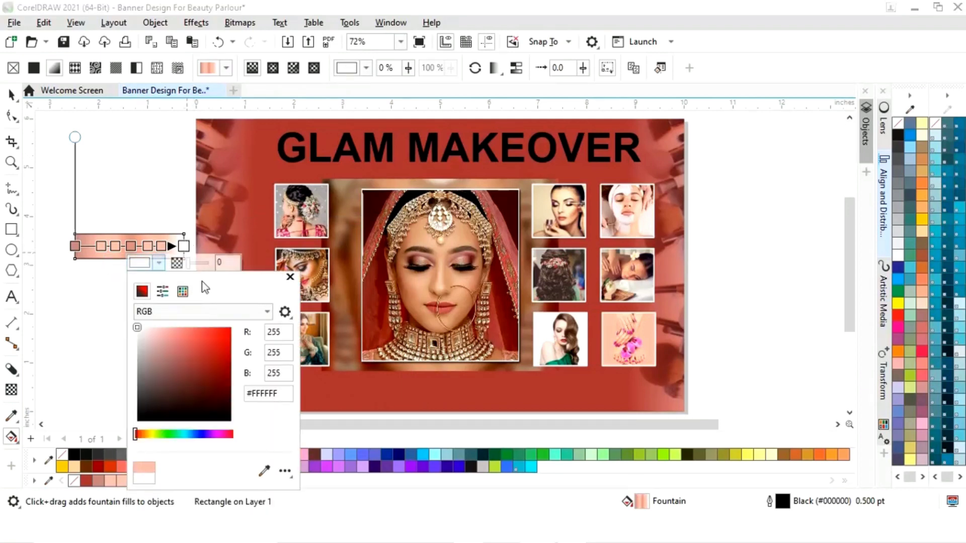
pyautogui.moveTo(206, 279); pyautogui.dragTo(369, 218)
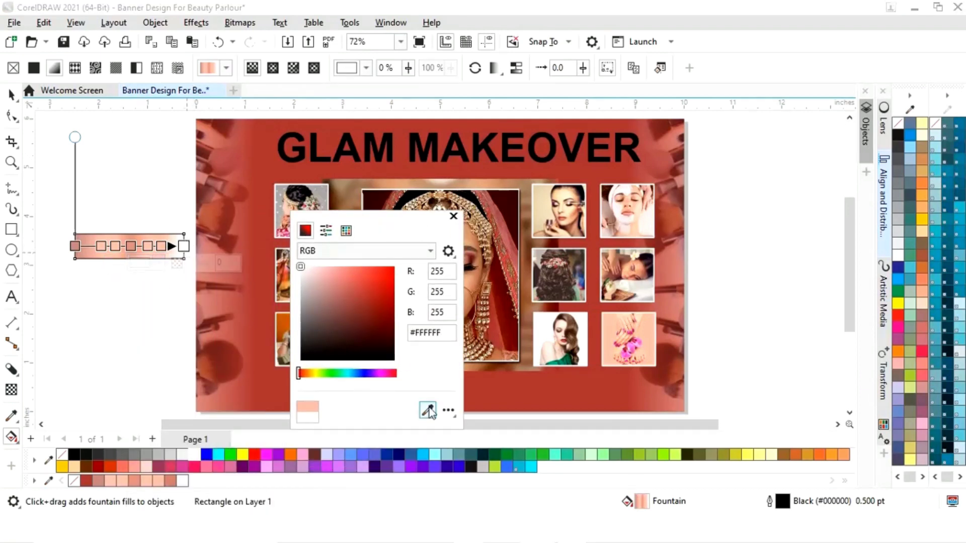
pyautogui.click(428, 410)
pyautogui.click(170, 481)
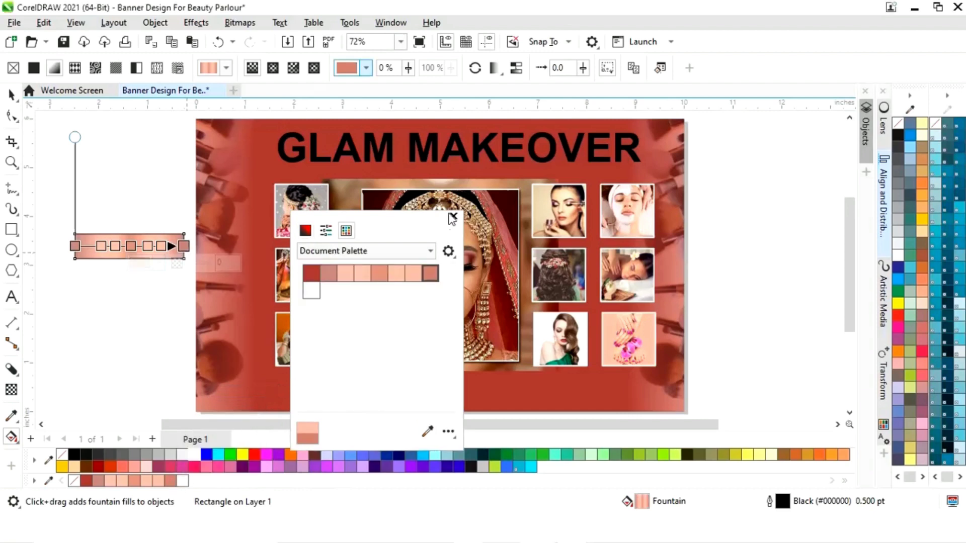
pyautogui.click(452, 218)
pyautogui.click(118, 278)
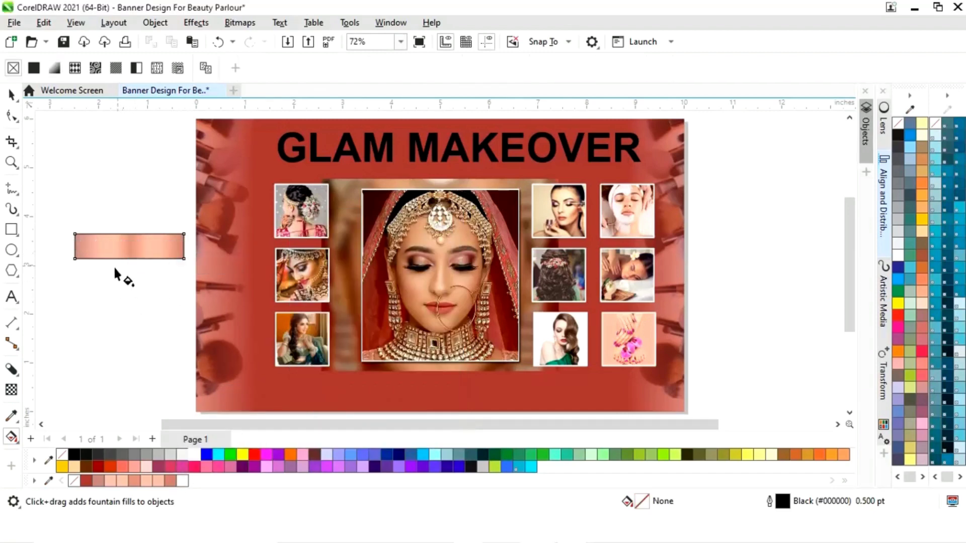
# Step: Space the gradient's colour nodes more evenly, with the first inner node near 13%, the middle one at 50% and the last inner one at 84%
pyautogui.click(156, 245)
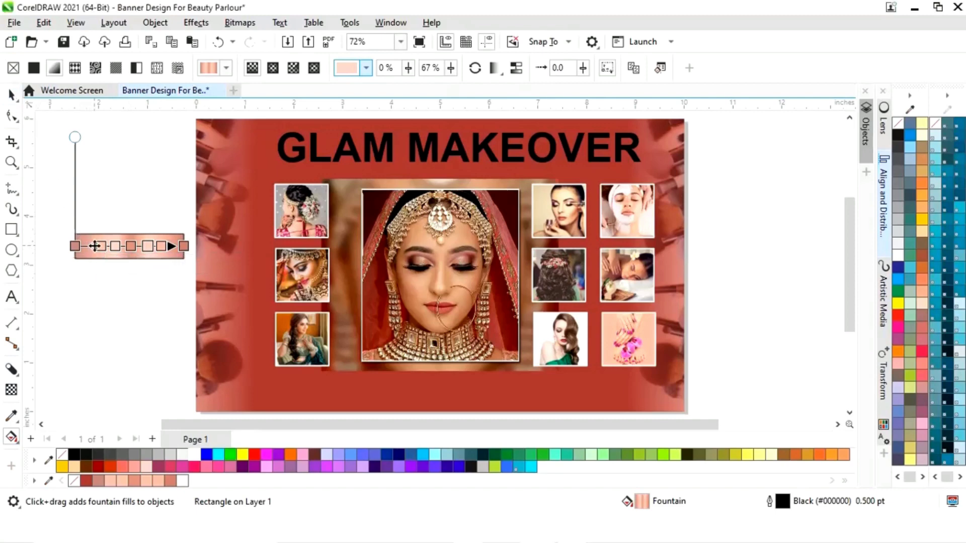
pyautogui.moveTo(99, 246); pyautogui.dragTo(93, 246)
pyautogui.press('F2')
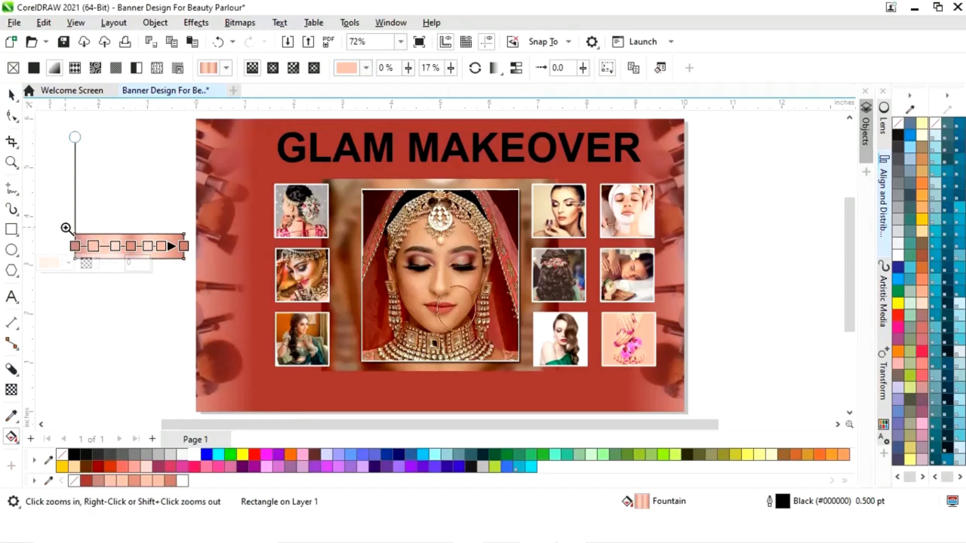
pyautogui.moveTo(60, 219); pyautogui.dragTo(326, 286)
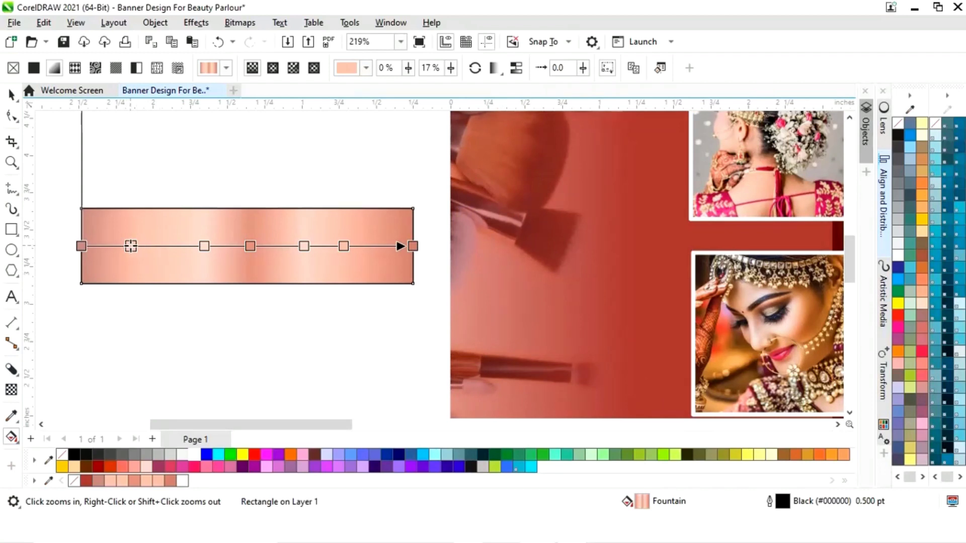
pyautogui.moveTo(121, 246); pyautogui.dragTo(124, 246)
pyautogui.moveTo(206, 247); pyautogui.dragTo(247, 246)
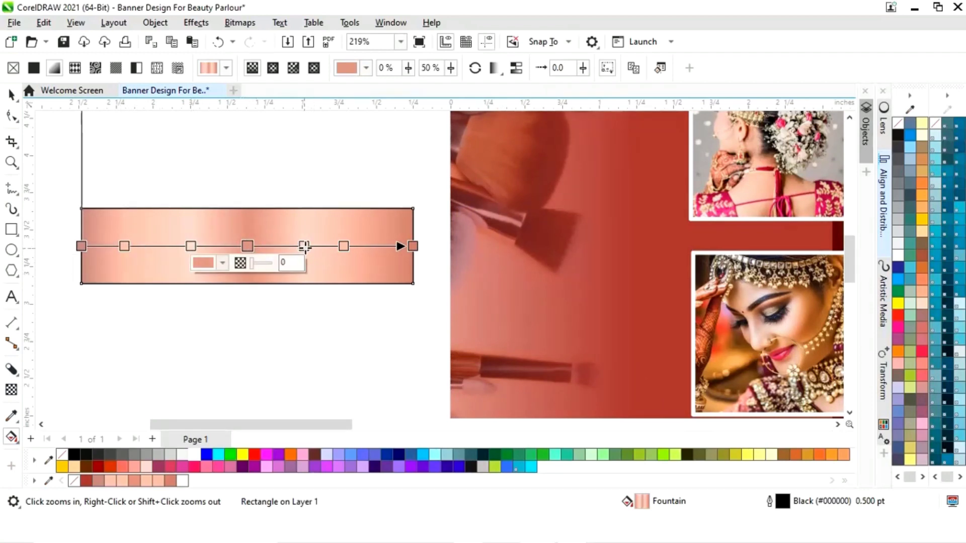
pyautogui.moveTo(343, 246); pyautogui.dragTo(359, 246)
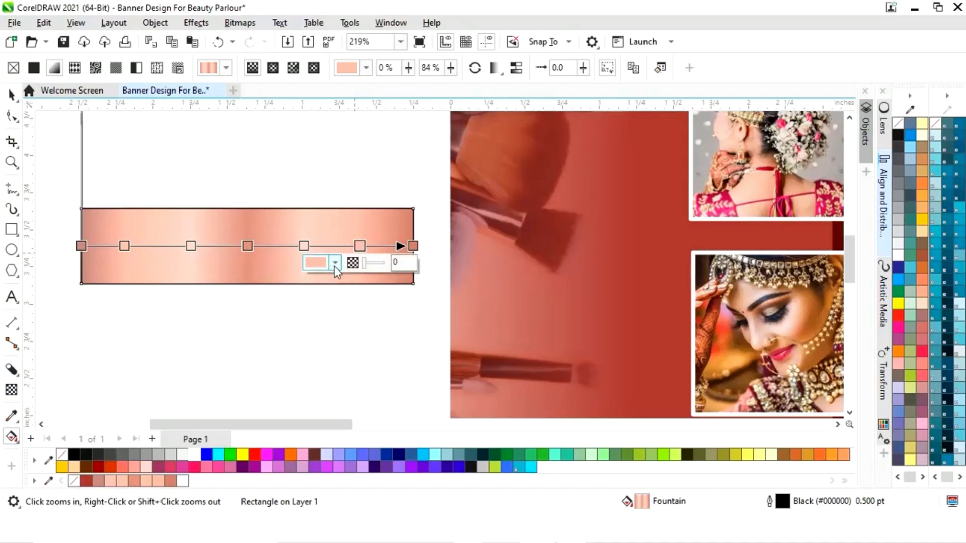
pyautogui.click(123, 246)
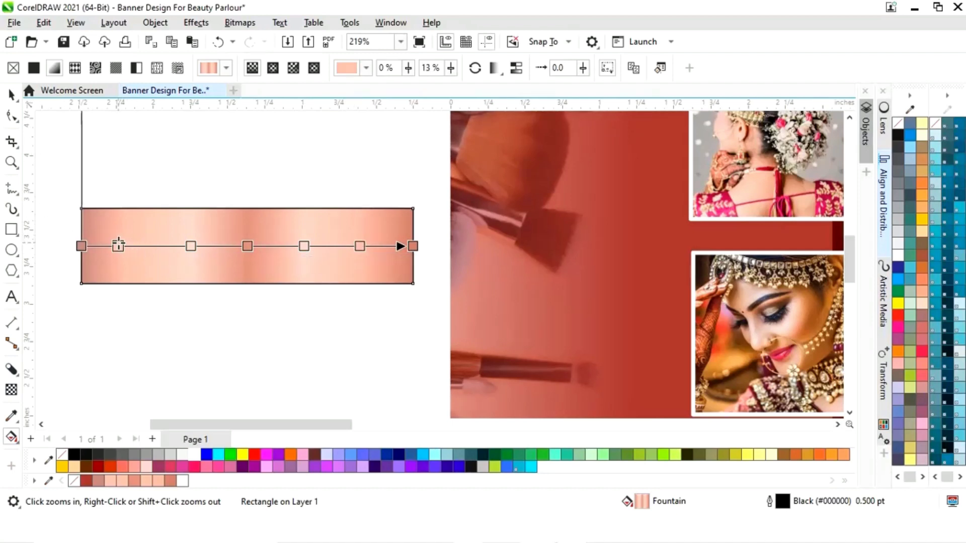
# Step: Remove the outline from the gradient sample rectangle
pyautogui.click(11, 94)
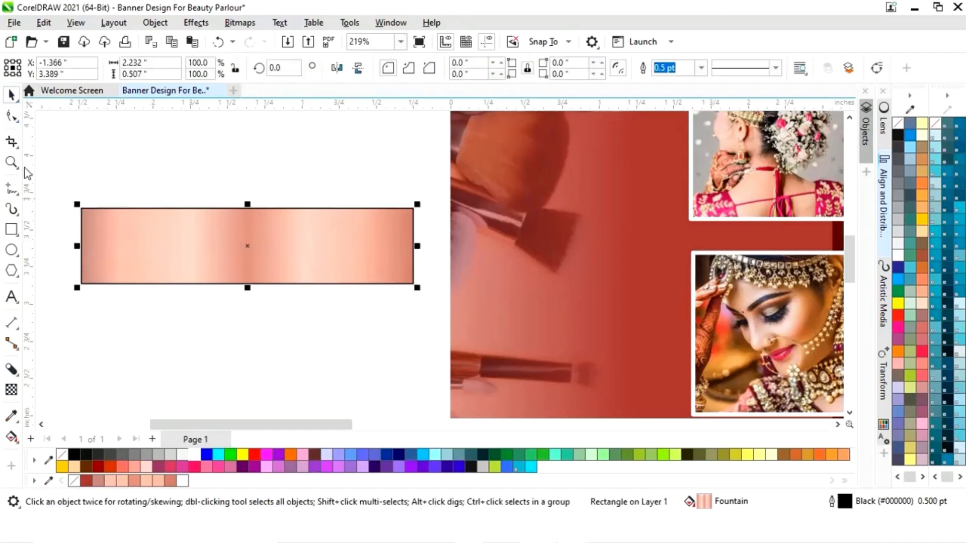
pyautogui.rightClick(64, 455)
pyautogui.press('F4')
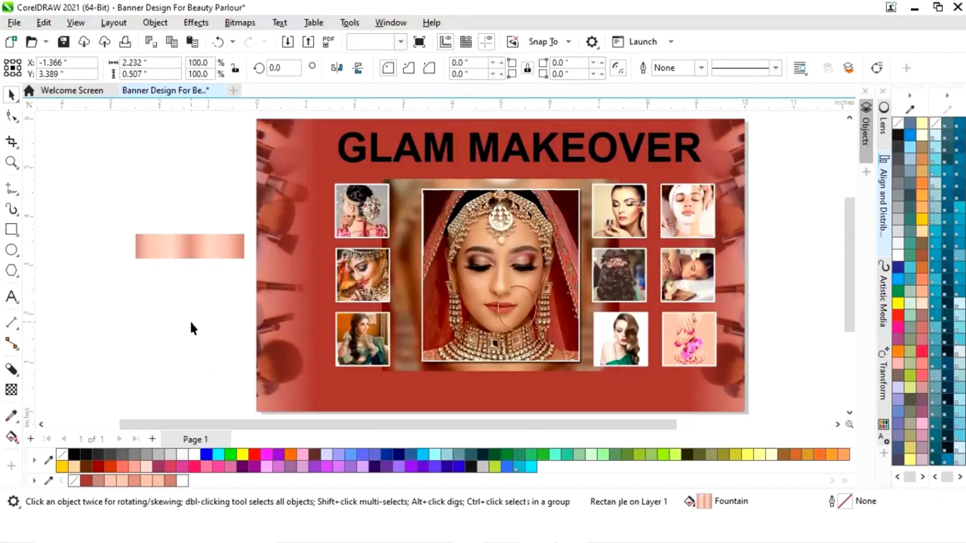
pyautogui.click(191, 324)
# Step: Copy only the fill property from the gradient sample rectangle to the GLAM MAKEOVER heading
pyautogui.click(524, 150)
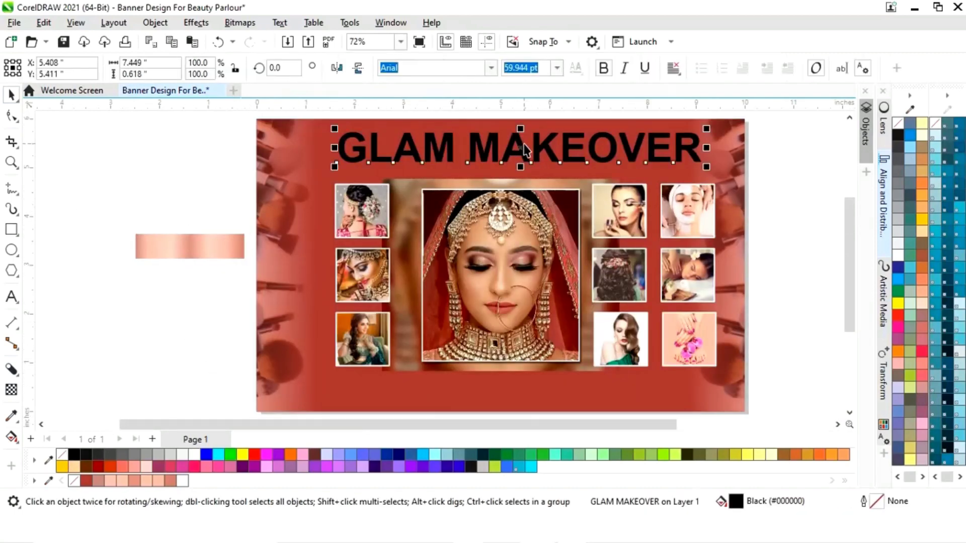
pyautogui.click(48, 25)
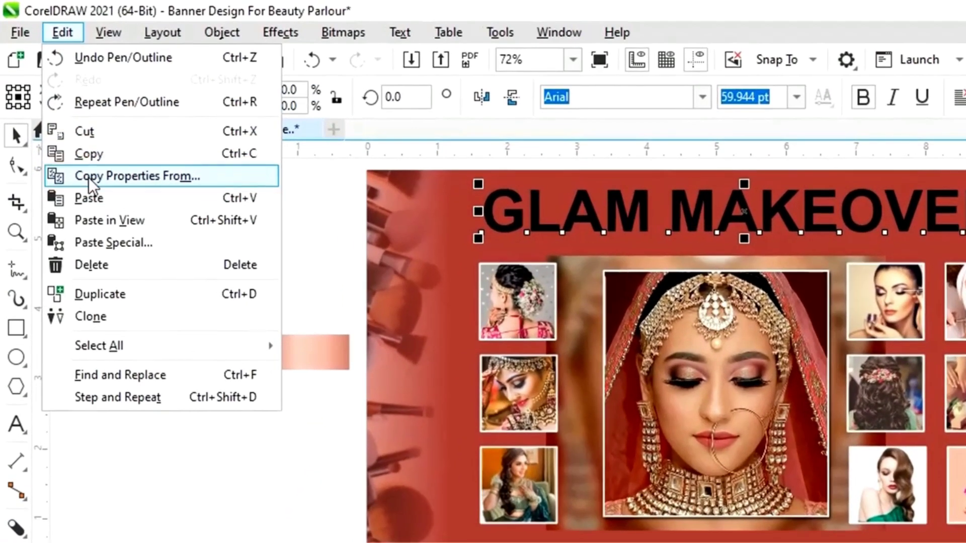
pyautogui.click(88, 177)
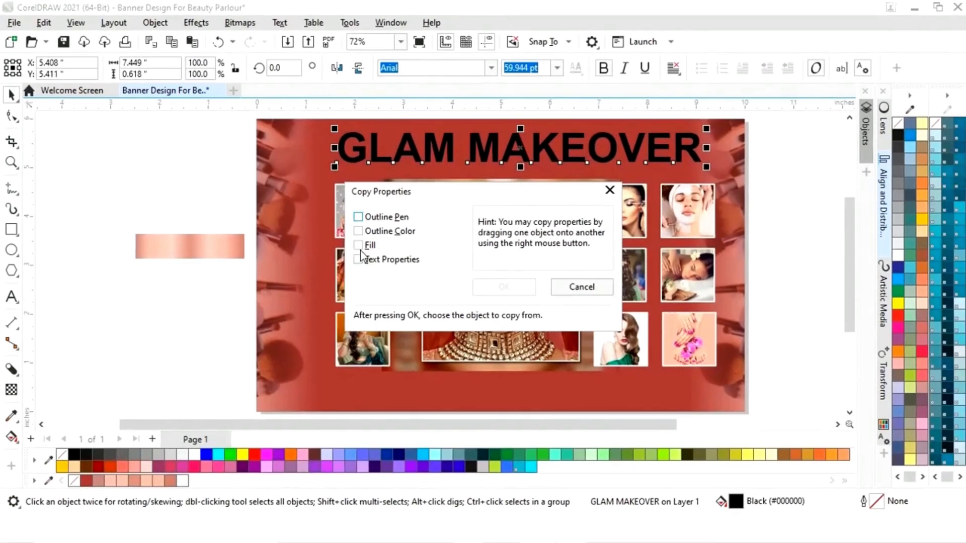
pyautogui.click(358, 245)
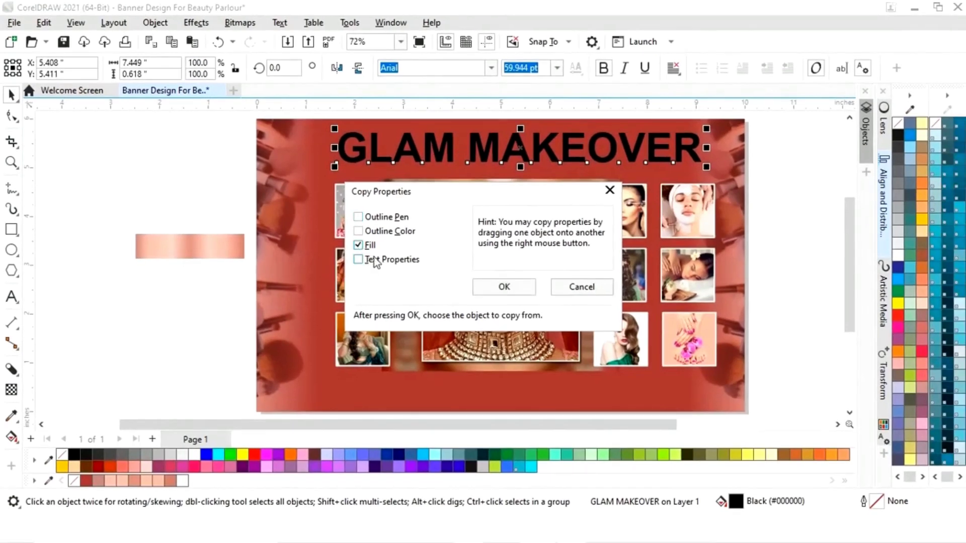
pyautogui.click(505, 287)
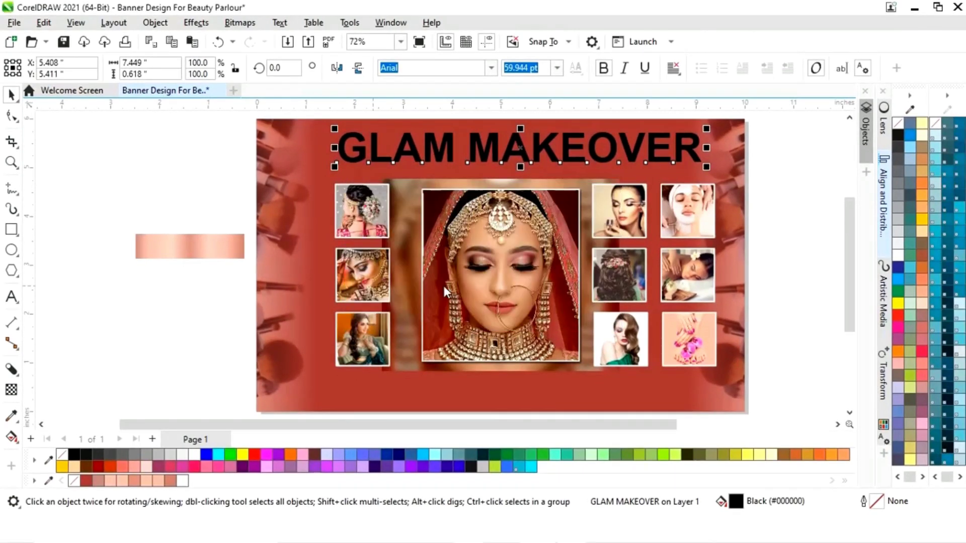
pyautogui.click(182, 252)
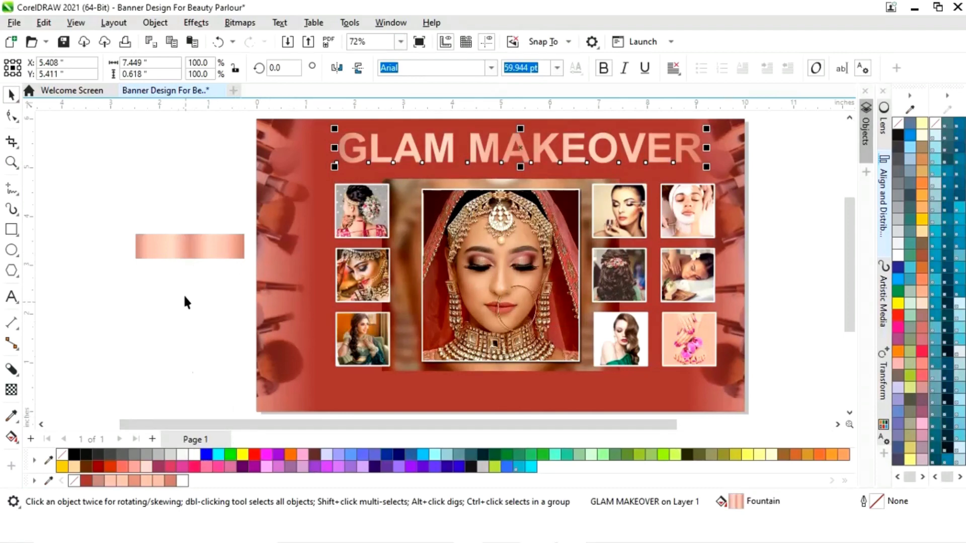
# Step: Delete the gradient sample rectangle beside the banner
pyautogui.click(186, 250)
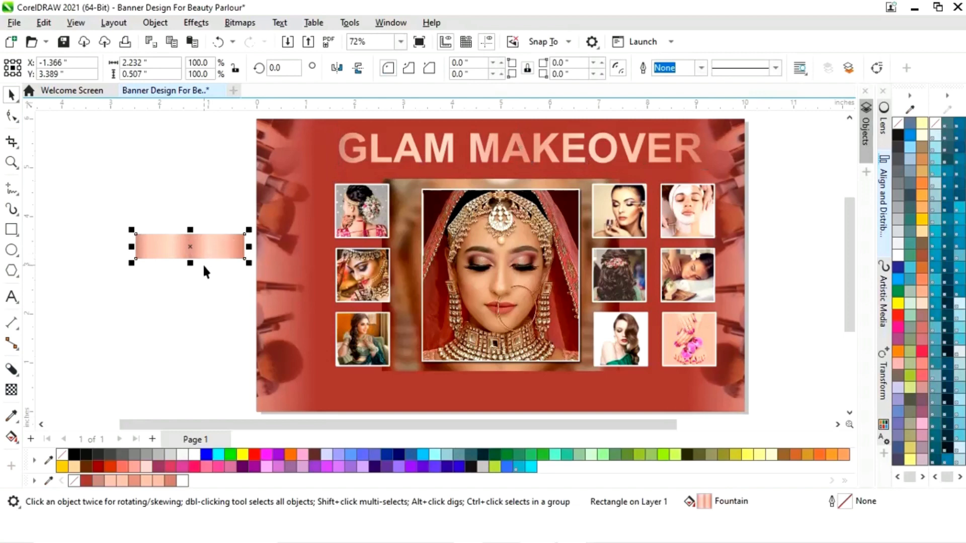
pyautogui.press('Delete')
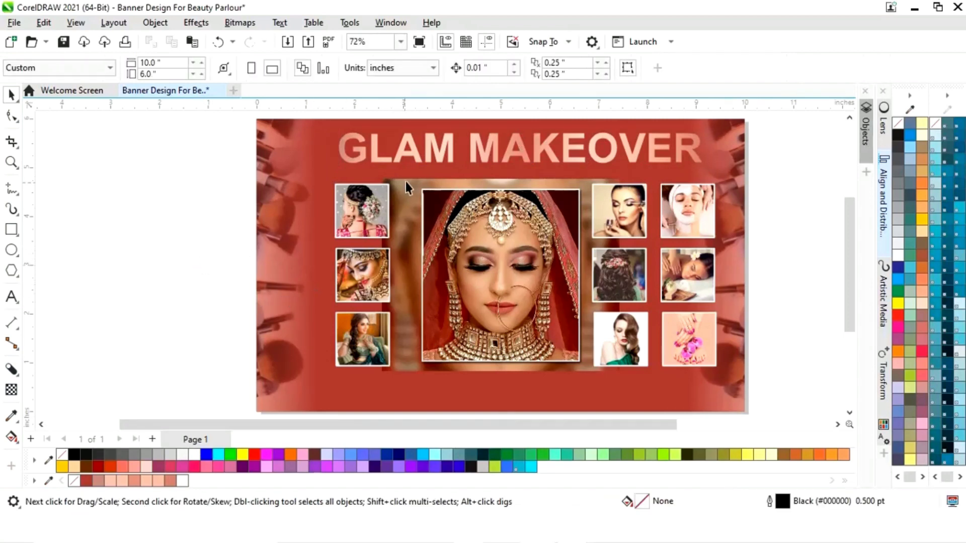
# Step: Set the GLAM MAKEOVER heading's character outline width to 3.0 pt
pyautogui.click(416, 160)
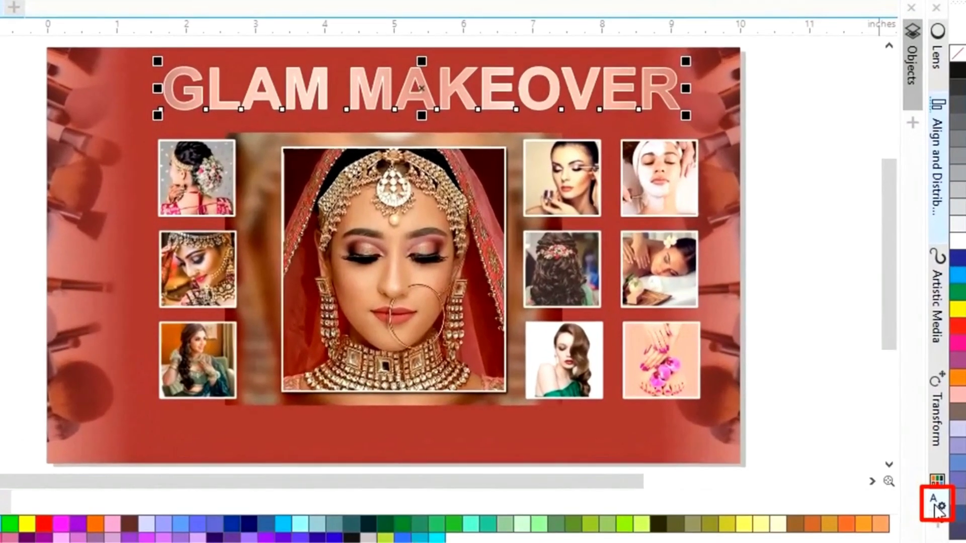
pyautogui.click(883, 438)
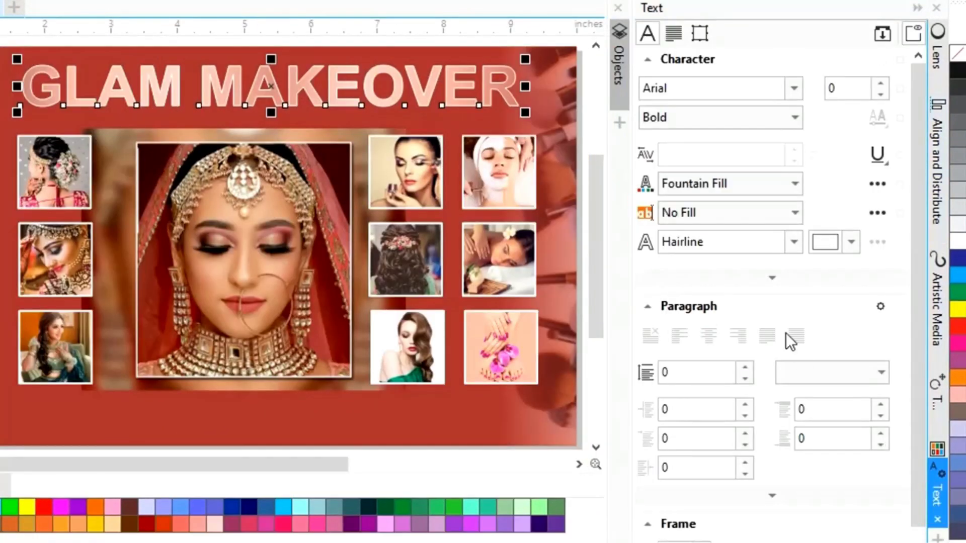
pyautogui.click(794, 242)
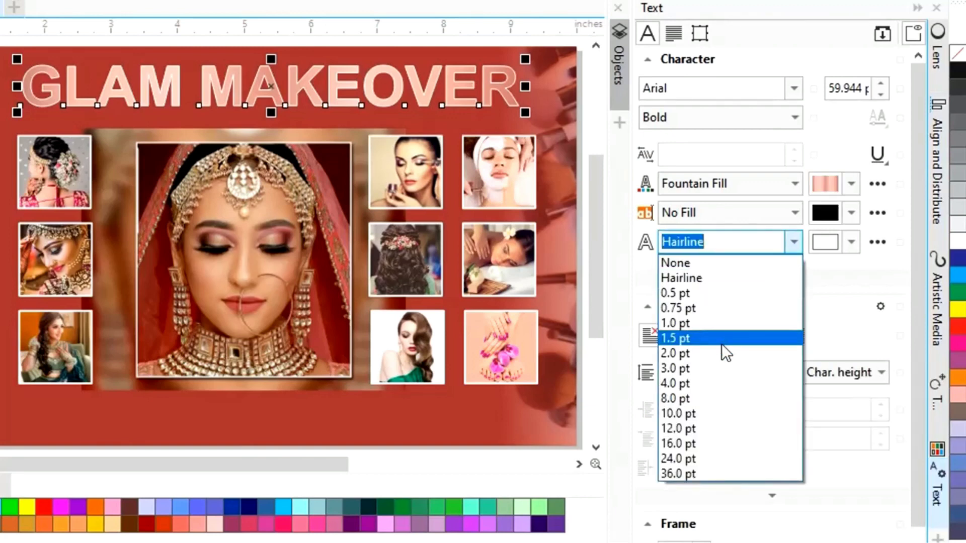
pyautogui.click(707, 367)
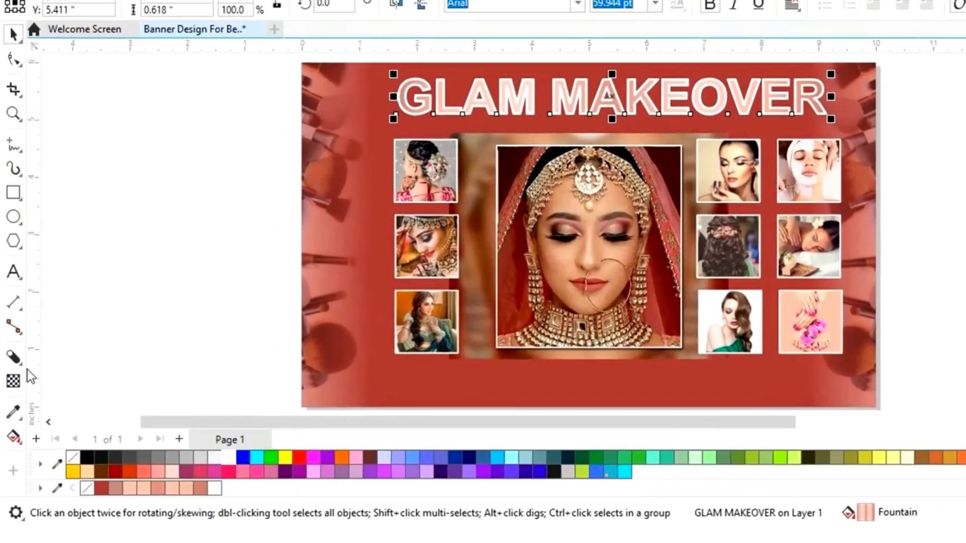
# Step: Add a block shadow to the GLAM MAKEOVER heading, about 0.114 inches deep at about 225°
pyautogui.click(12, 371)
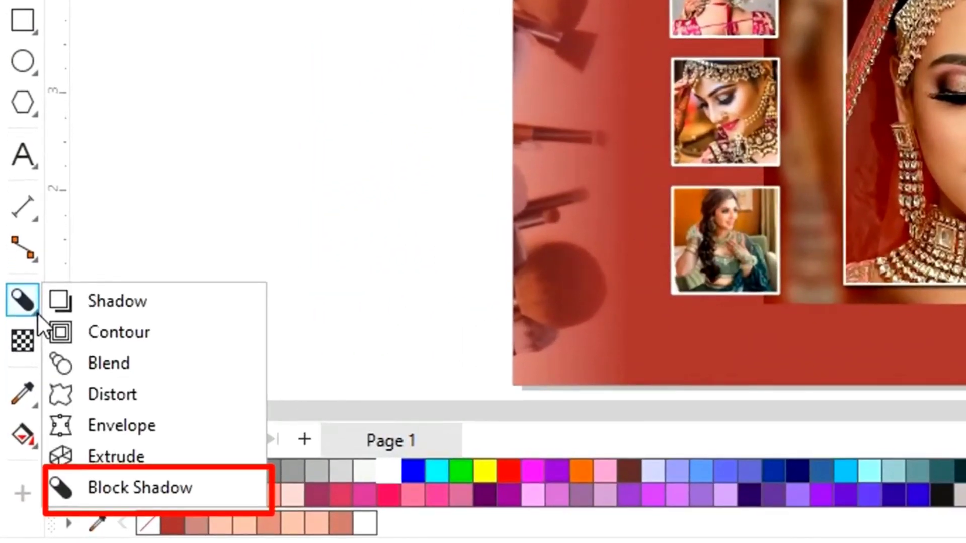
pyautogui.click(107, 488)
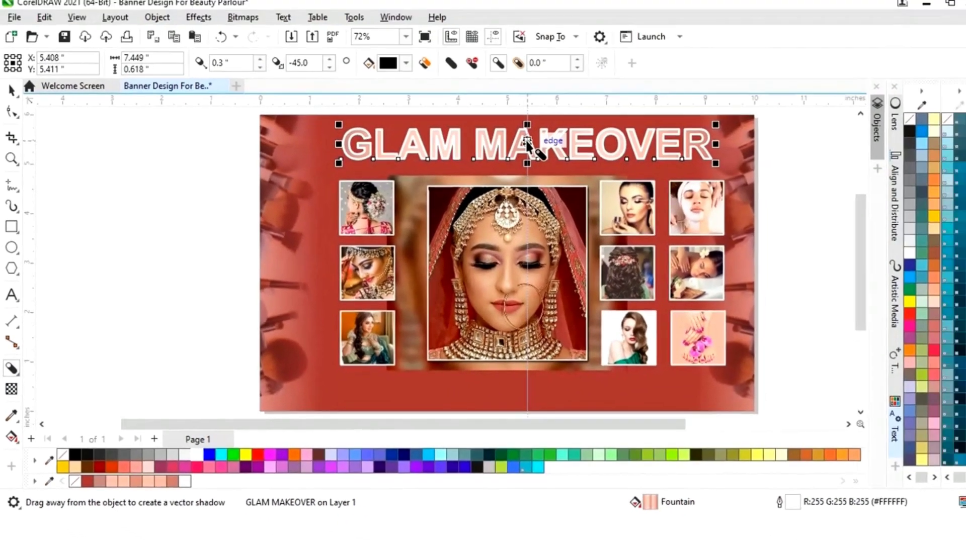
pyautogui.moveTo(521, 149)
pyautogui.mouseDown()
pyautogui.moveTo(505, 154)
pyautogui.moveTo(514, 148)
pyautogui.mouseUp()
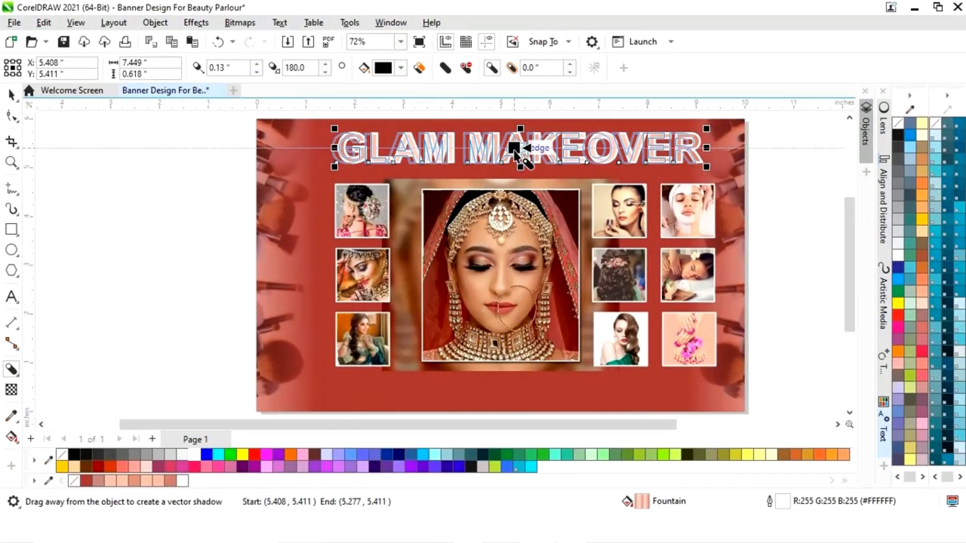
pyautogui.moveTo(514, 148); pyautogui.dragTo(523, 156)
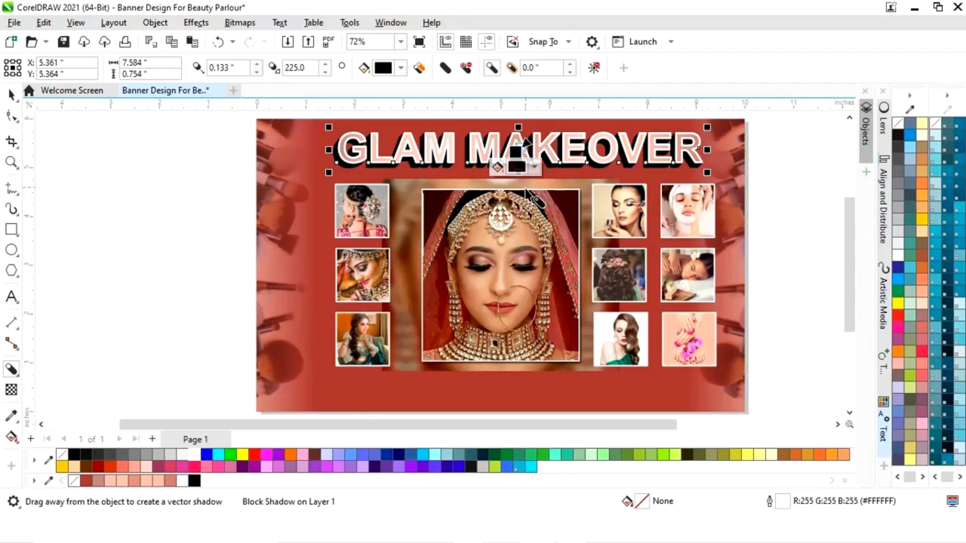
pyautogui.scroll(-2, 491, 179)
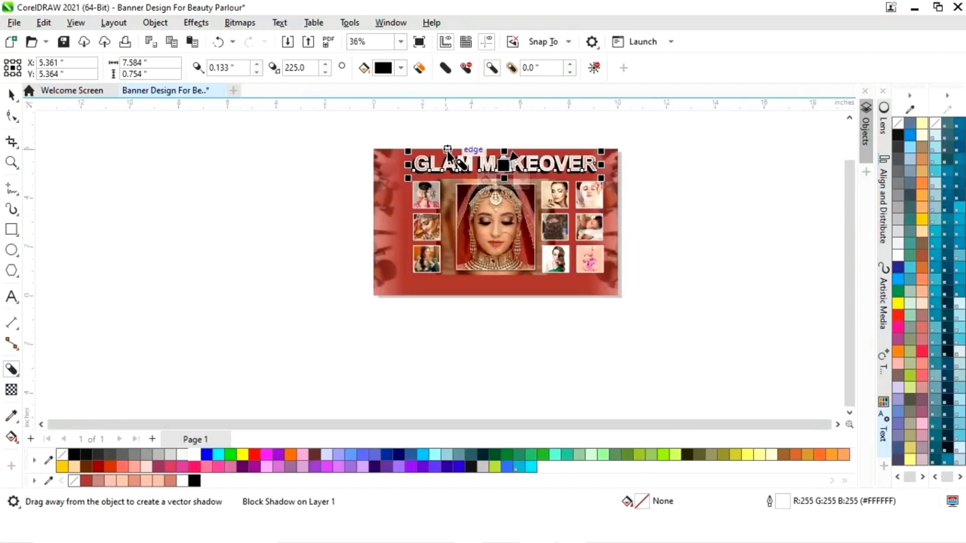
pyautogui.scroll(5, 500, 173)
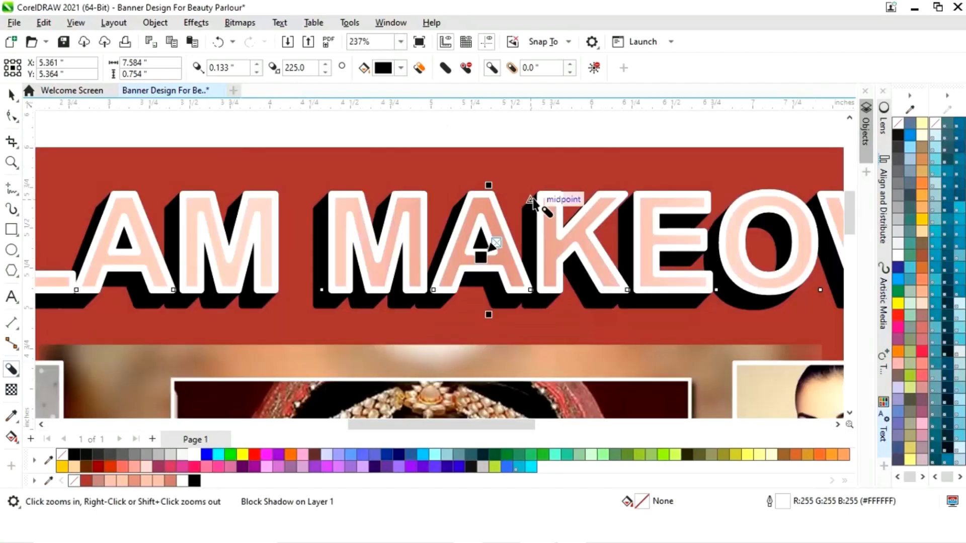
pyautogui.moveTo(487, 255); pyautogui.dragTo(486, 266)
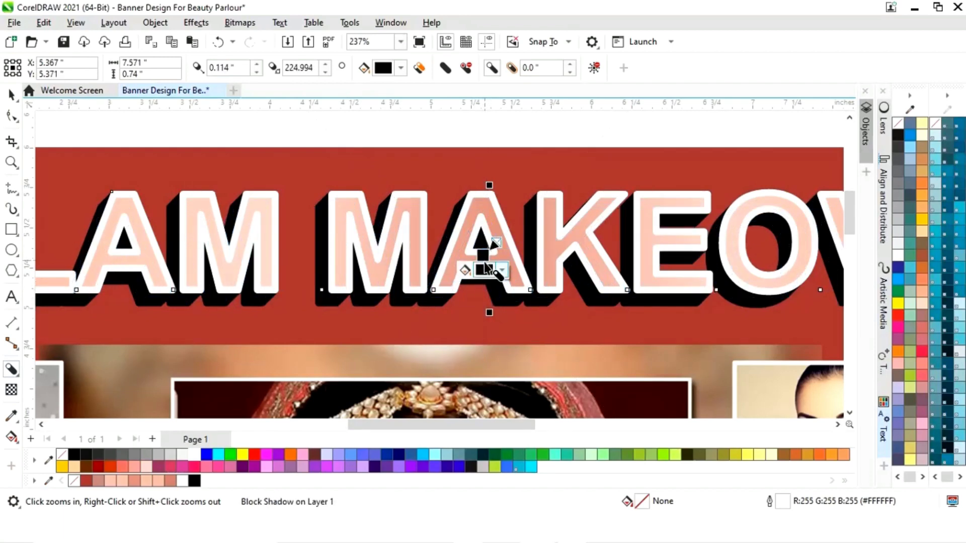
# Step: Recolour the heading's block shadow with light pink #EFC3B8 sampled from the heading's letter fill
pyautogui.click(402, 69)
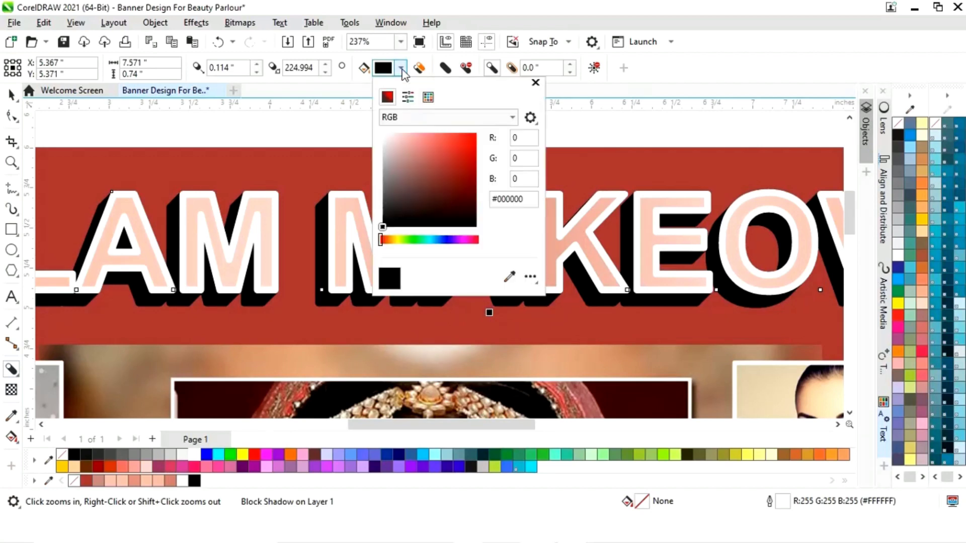
pyautogui.click(509, 277)
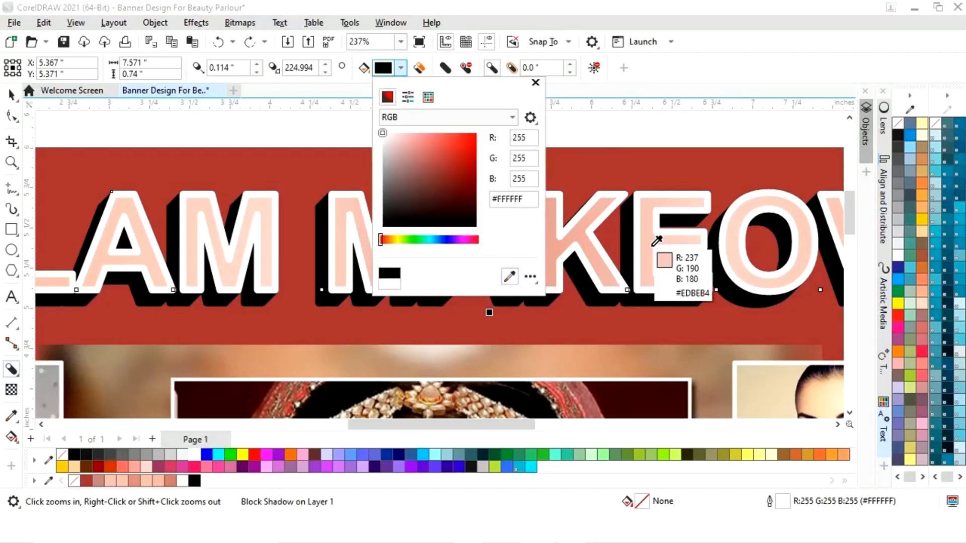
pyautogui.click(668, 241)
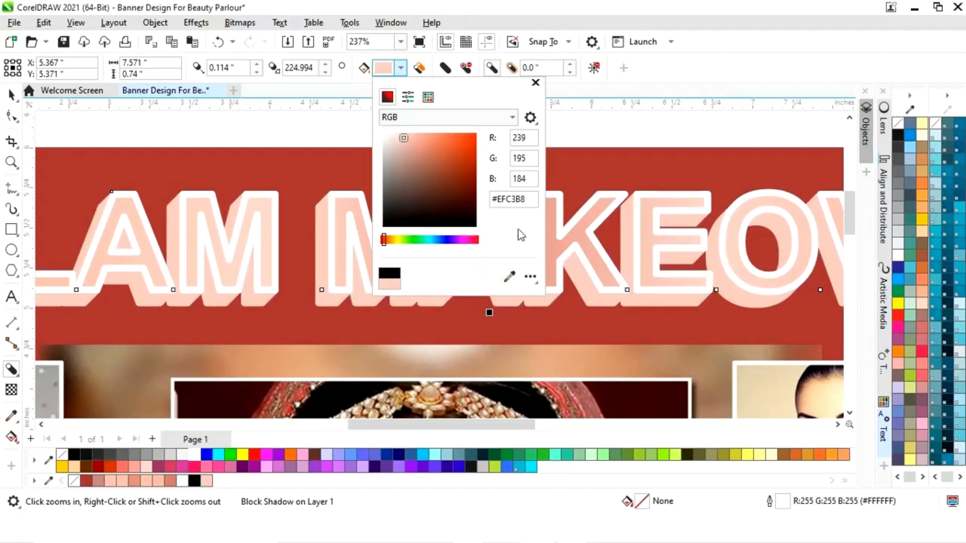
pyautogui.click(535, 83)
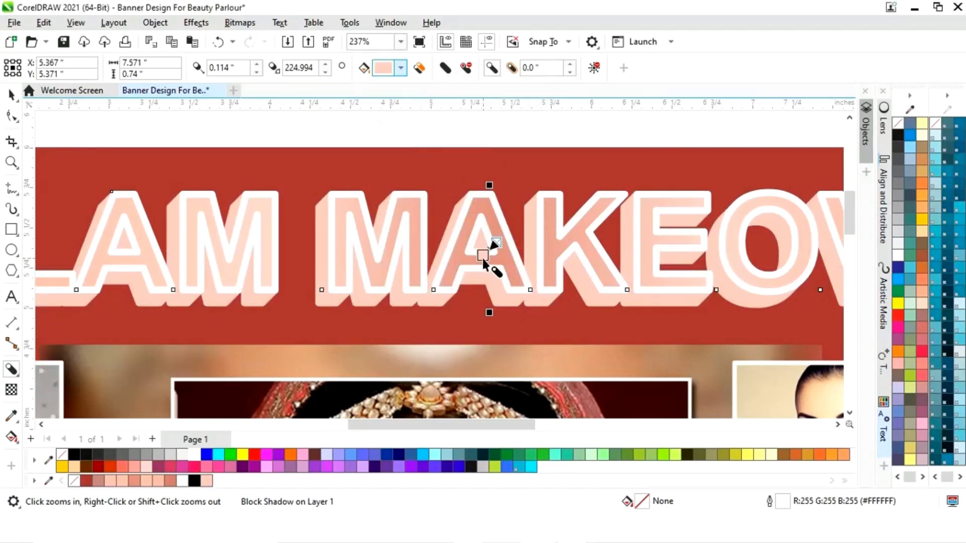
# Step: Reduce the heading's block shadow to a depth of about 0.046 inches, angled at about 144°, and deselect the heading
pyautogui.moveTo(481, 257); pyautogui.dragTo(486, 247)
pyautogui.scroll(2, 490, 262)
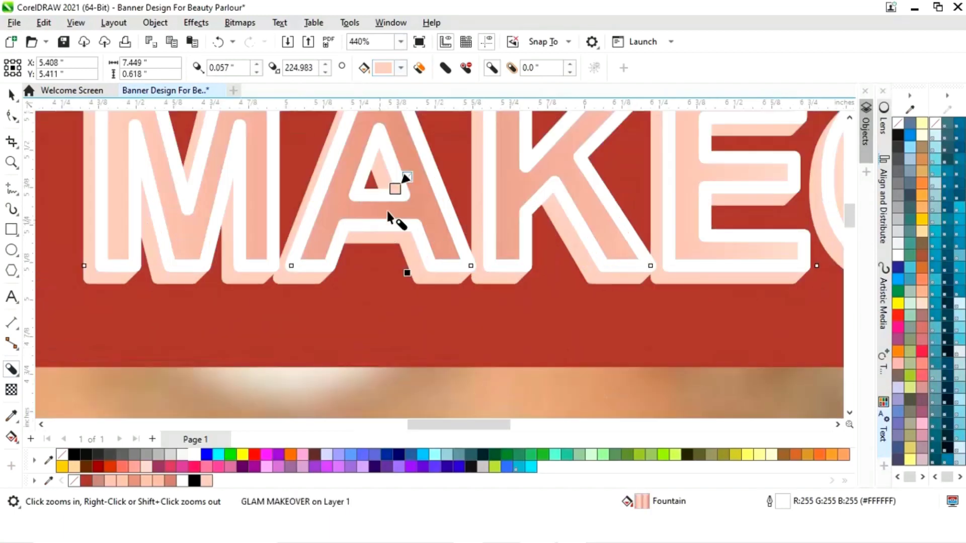
pyautogui.moveTo(395, 190); pyautogui.dragTo(393, 168)
pyautogui.hotkey('shift', 'F4')
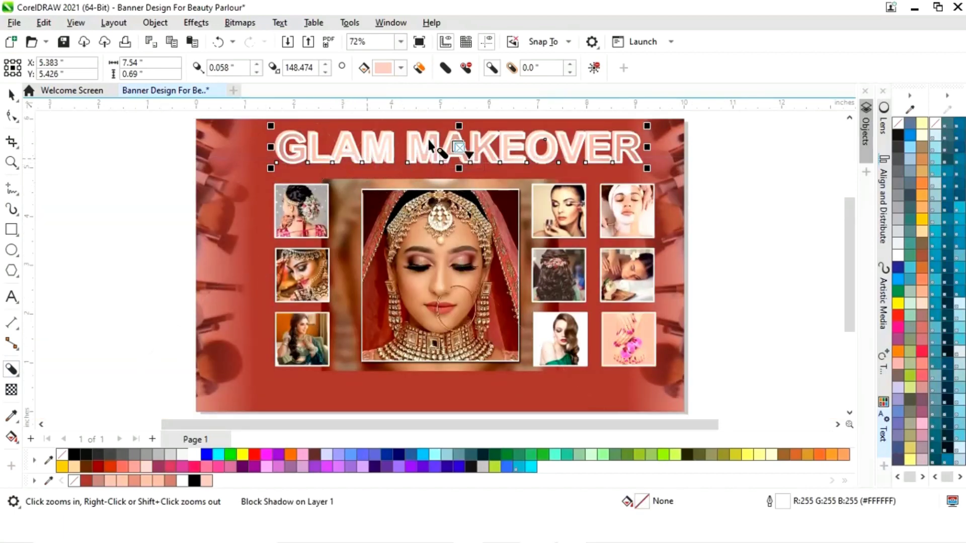
pyautogui.moveTo(422, 130); pyautogui.dragTo(500, 178)
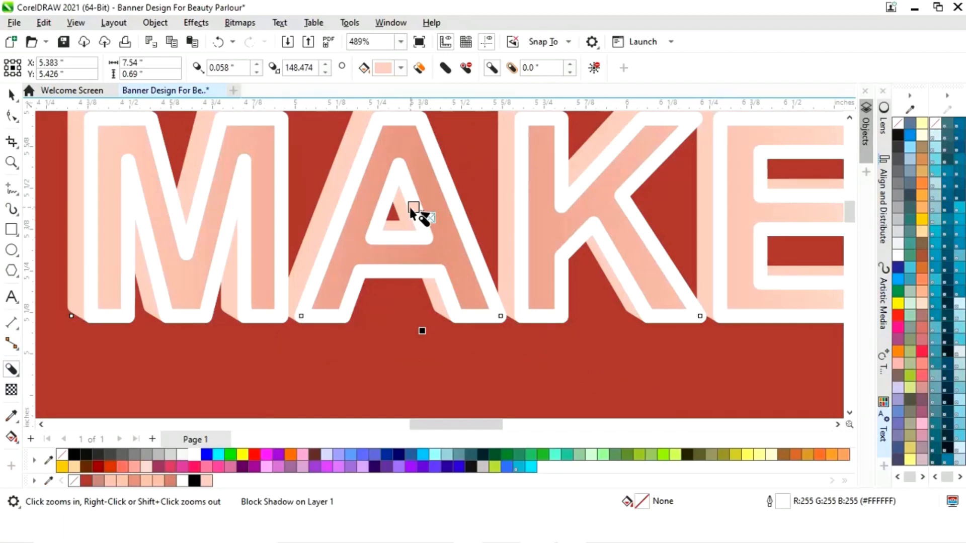
pyautogui.moveTo(410, 208); pyautogui.dragTo(417, 209)
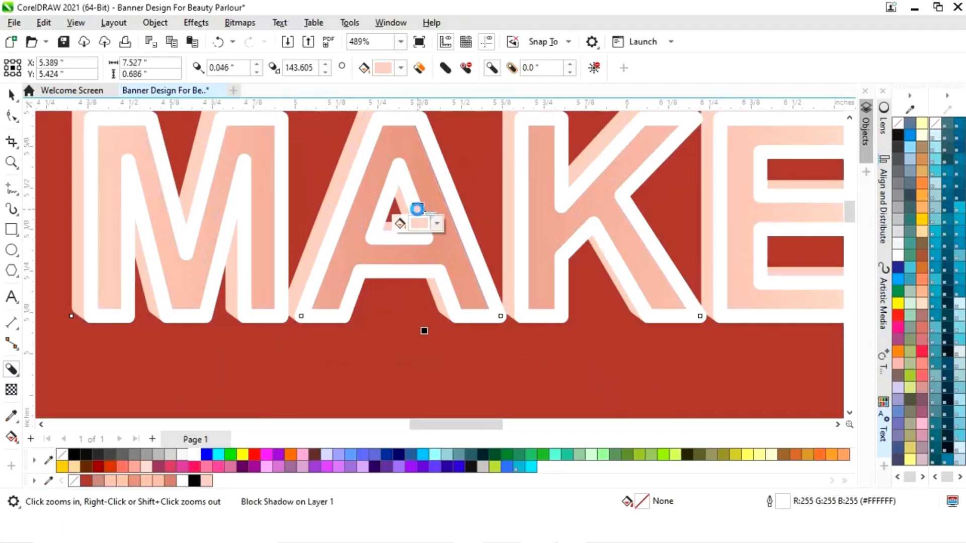
pyautogui.press('F3')
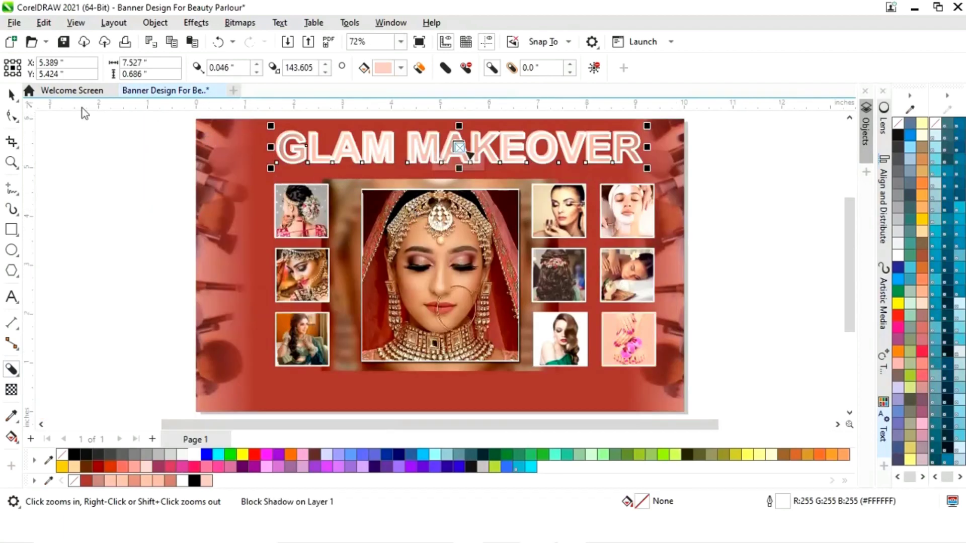
pyautogui.click(11, 94)
pyautogui.click(181, 193)
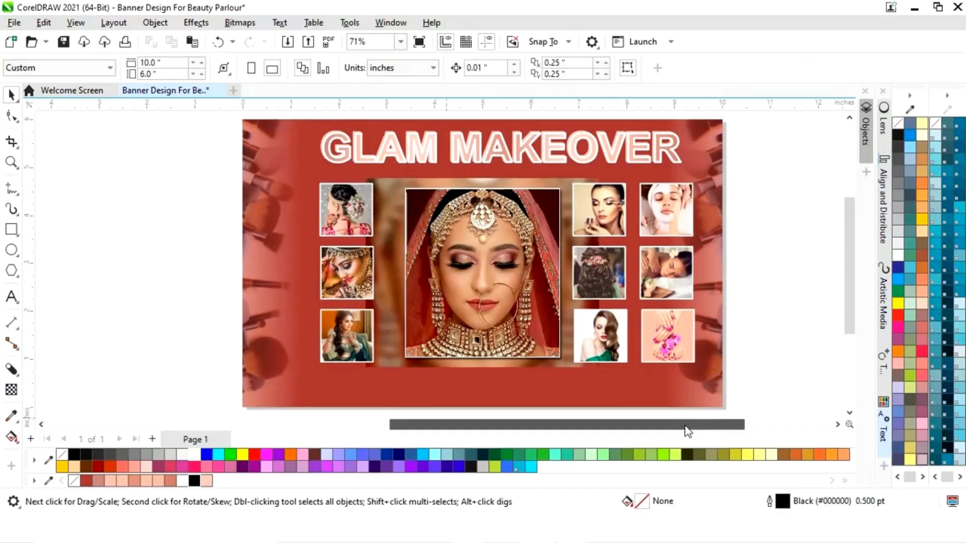
# Step: Move the prepared logo, services list, appointment, opening and address texts together to just beside the banner's left edge
pyautogui.moveTo(686, 425); pyautogui.dragTo(414, 424)
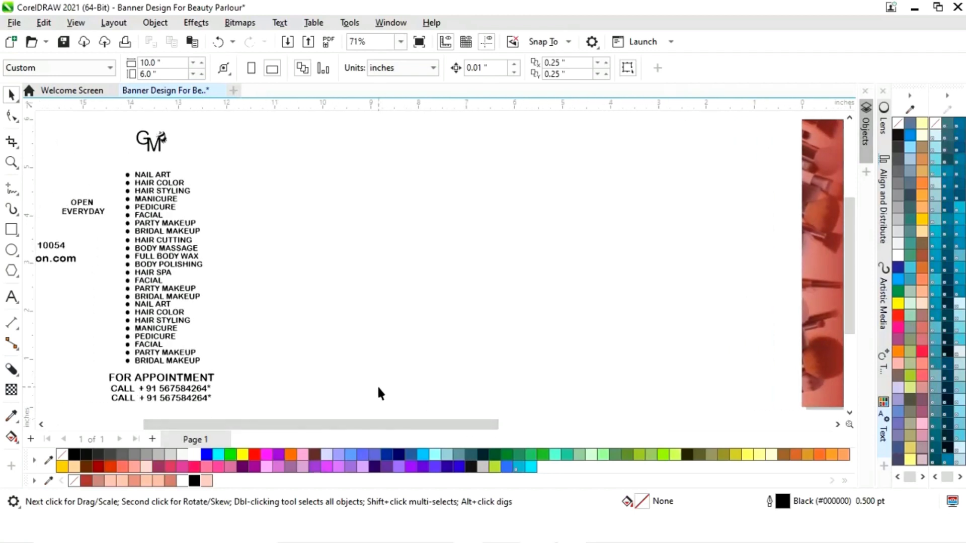
pyautogui.press('F3')
pyautogui.moveTo(345, 402); pyautogui.dragTo(343, 405)
pyautogui.moveTo(220, 330); pyautogui.dragTo(481, 320)
pyautogui.press('F4')
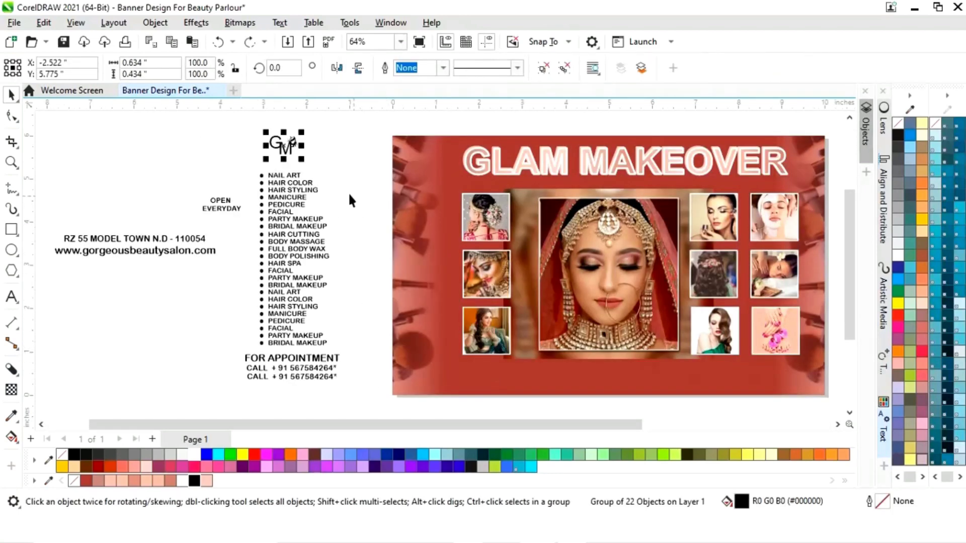
pyautogui.click(346, 189)
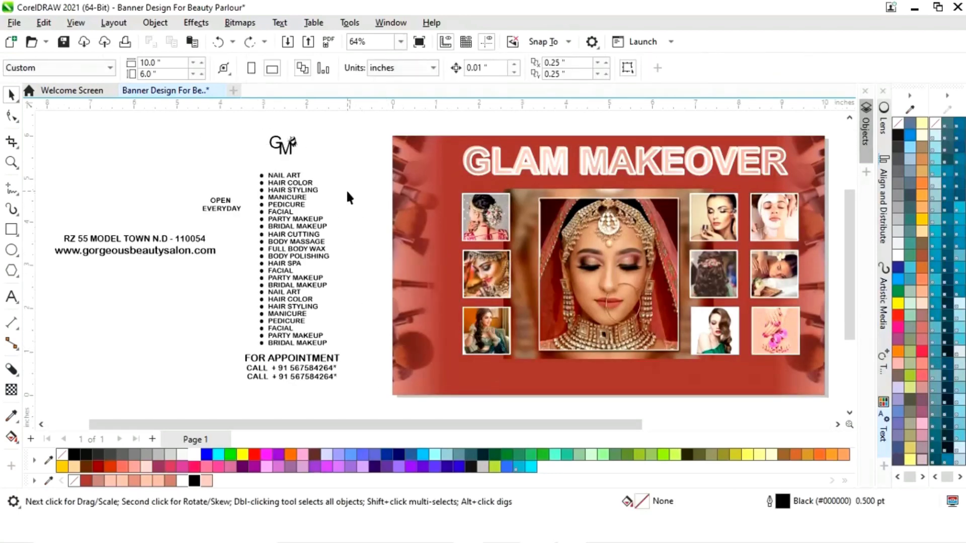
# Step: Draw a rectangle about 1.13 × 0.98 inches in the banner's upper-left corner and give it a white 4.0 pt outline
pyautogui.click(12, 231)
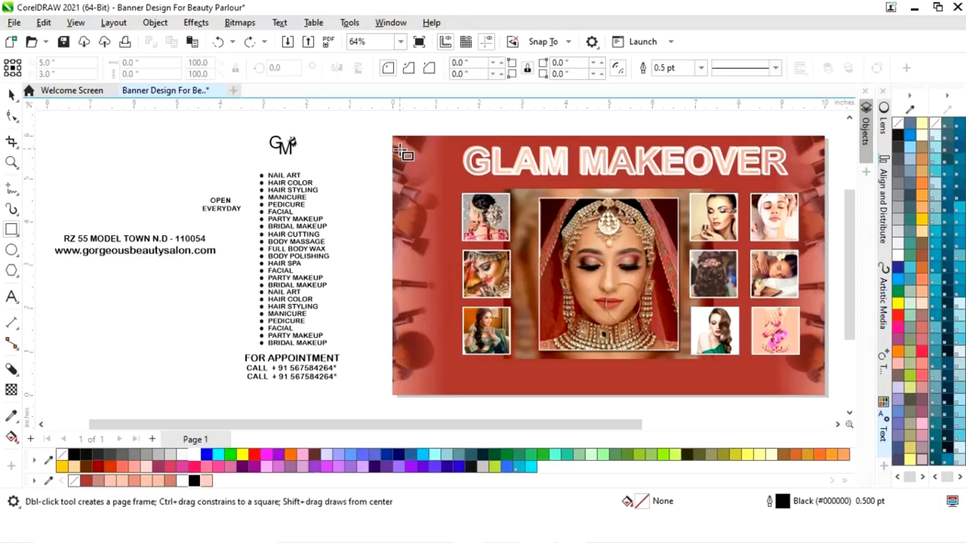
pyautogui.moveTo(399, 149); pyautogui.dragTo(452, 195)
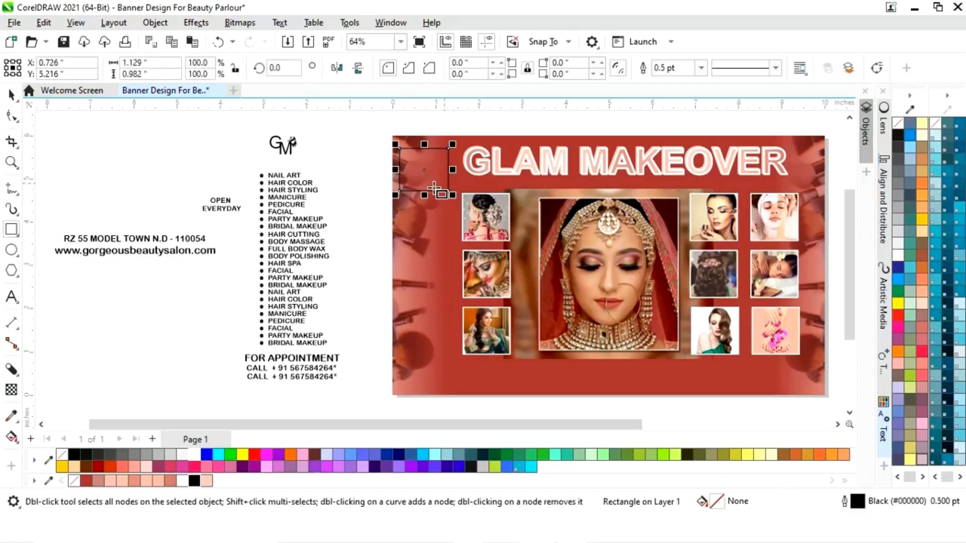
pyautogui.rightClick(193, 456)
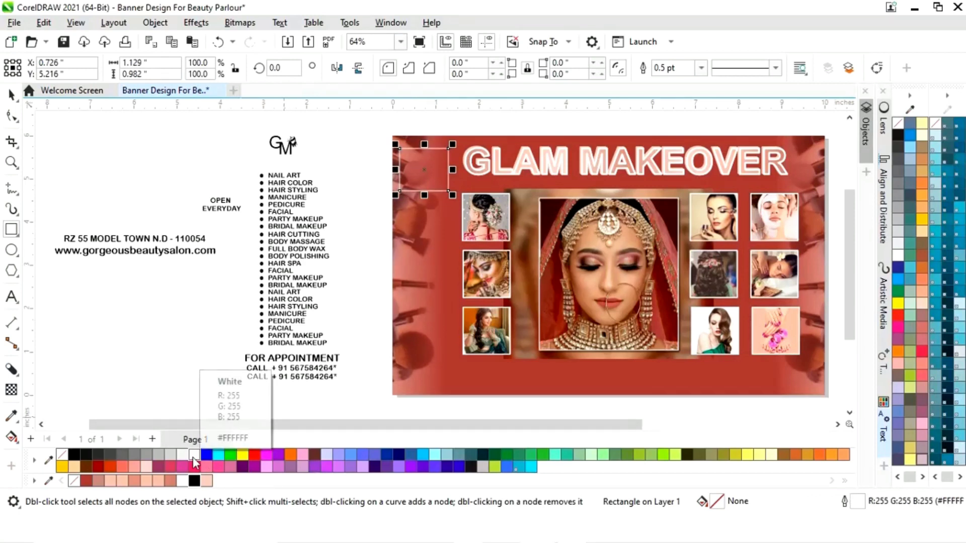
pyautogui.click(702, 68)
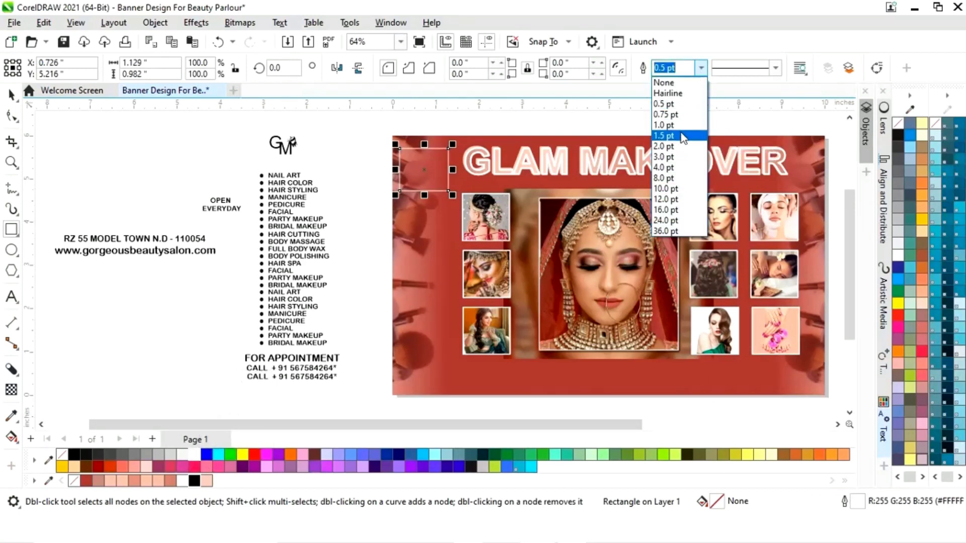
pyautogui.click(674, 157)
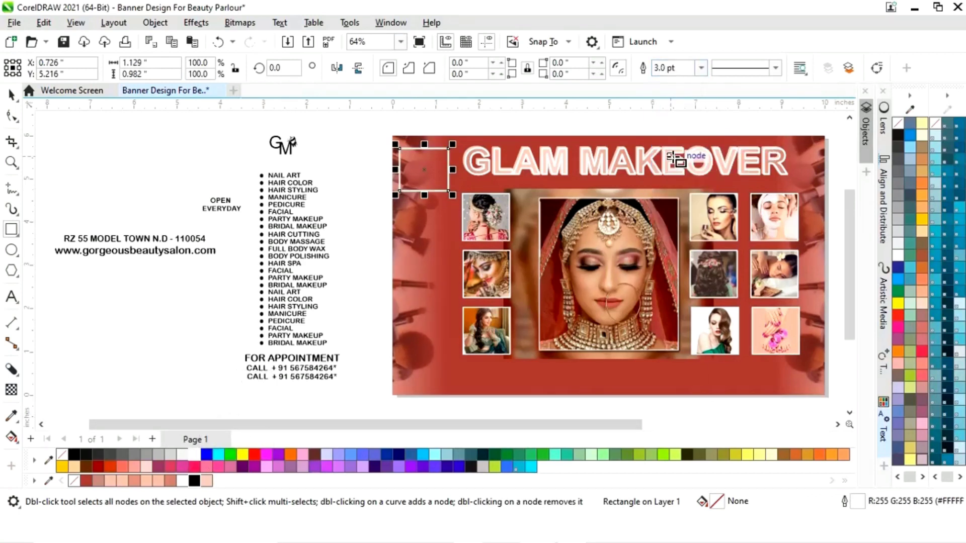
pyautogui.click(702, 69)
pyautogui.click(671, 168)
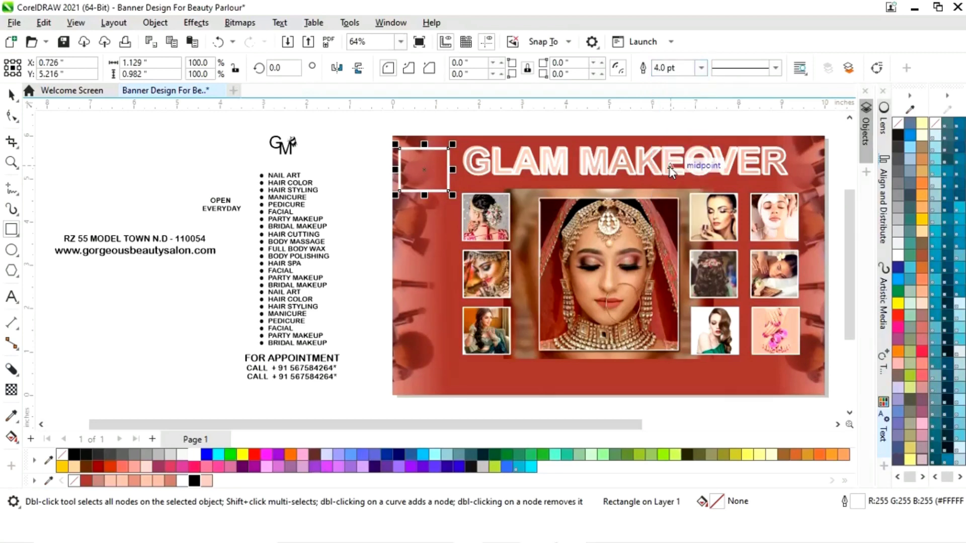
# Step: Convert the white-outlined rectangle to curves and place a copy of it a short distance below
pyautogui.rightClick(426, 172)
pyautogui.click(482, 124)
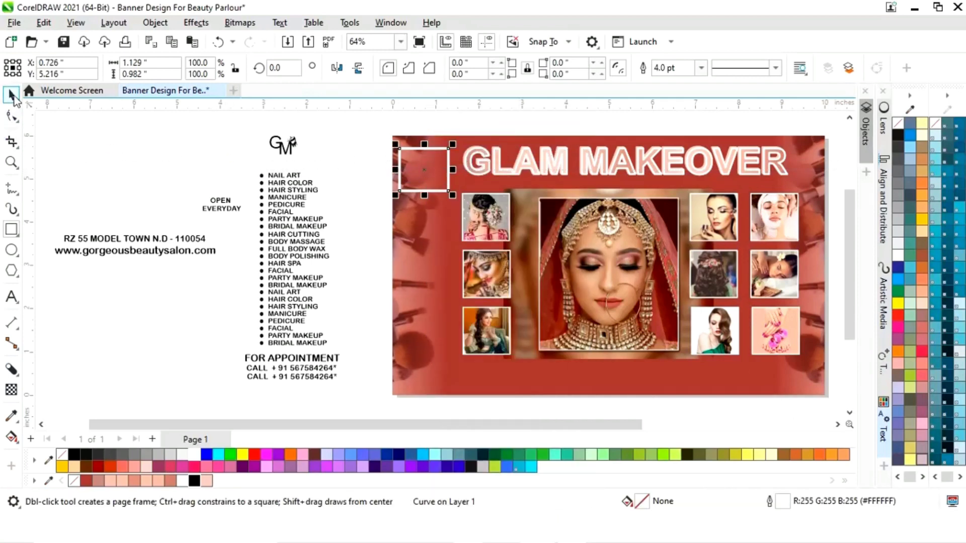
pyautogui.click(12, 95)
pyautogui.click(421, 171)
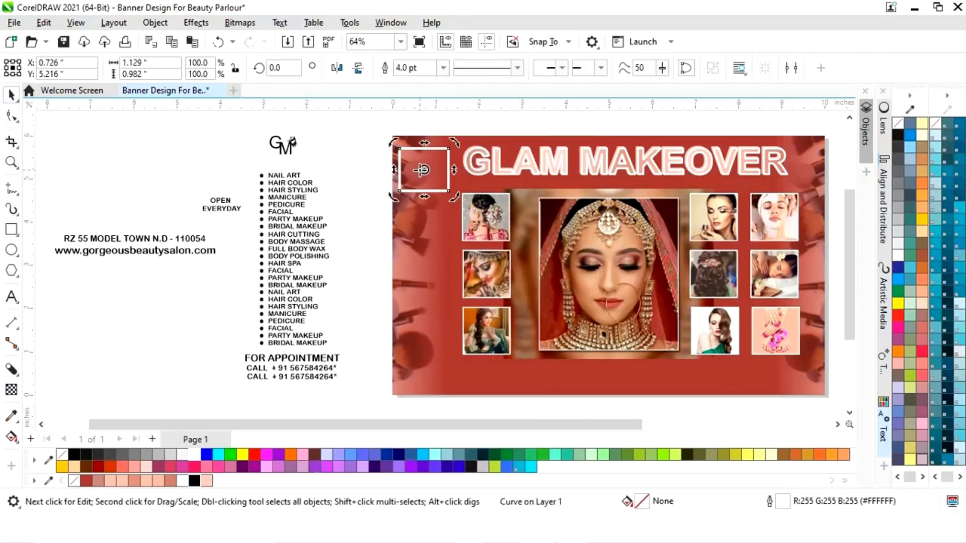
pyautogui.click(427, 169)
pyautogui.moveTo(427, 169); pyautogui.dragTo(427, 243)
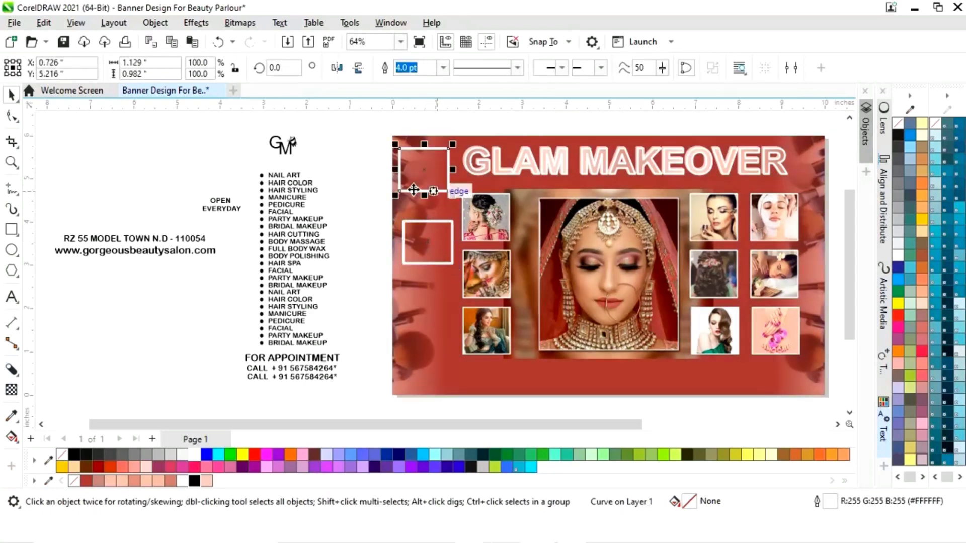
# Step: Break the upper white frame's curve apart at its lower-right corner node
pyautogui.click(13, 118)
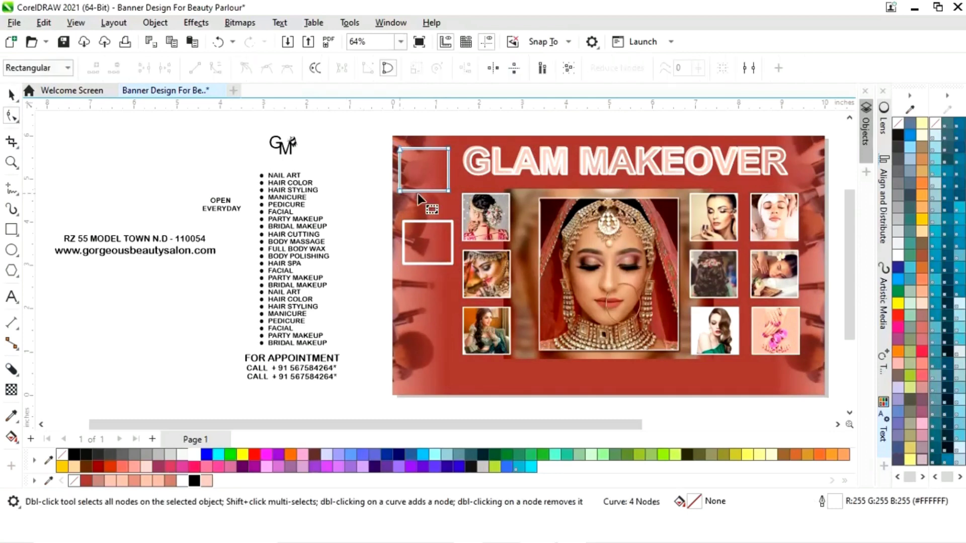
pyautogui.rightClick(446, 190)
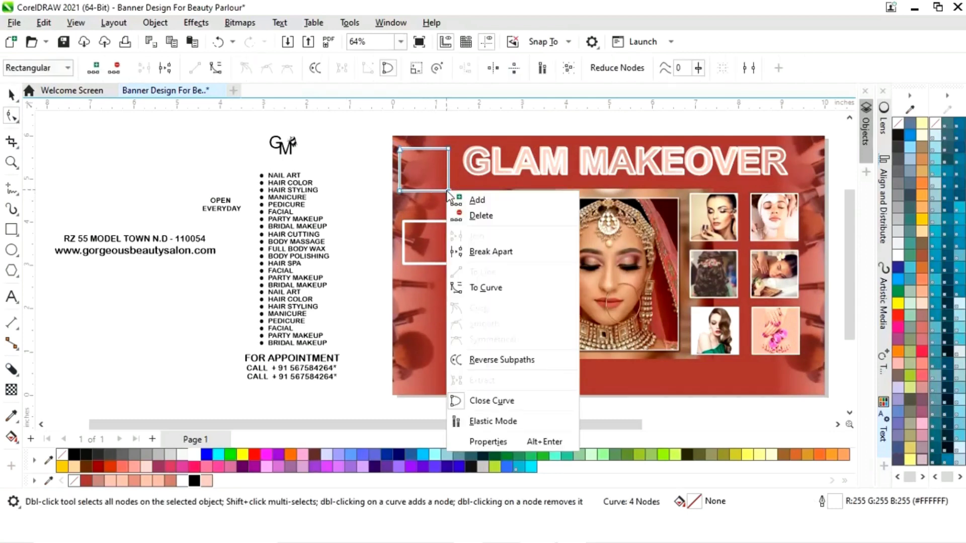
pyautogui.click(511, 251)
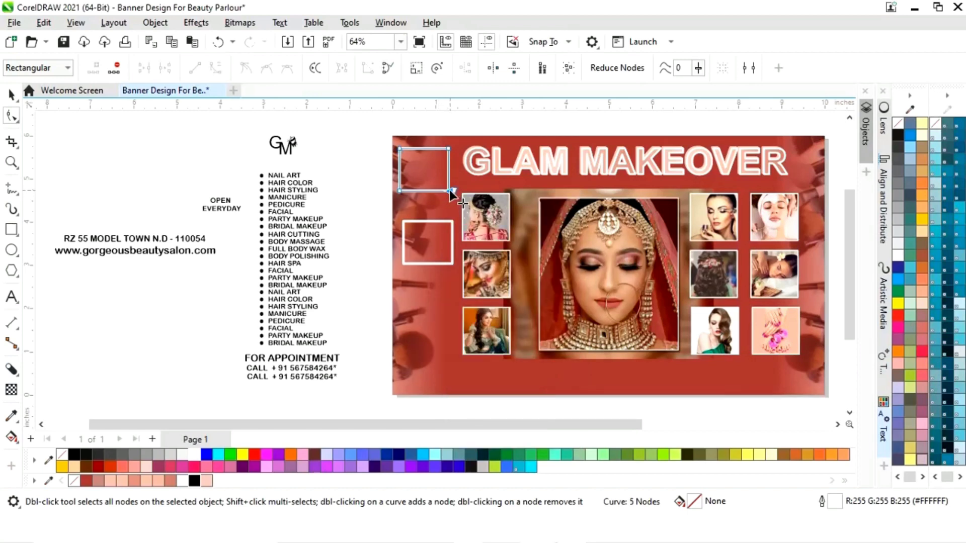
# Step: Pull the upper frame's broken end nodes back along its right and lower edges to open the lower-right corner
pyautogui.moveTo(449, 189); pyautogui.dragTo(425, 192)
pyautogui.moveTo(448, 191); pyautogui.dragTo(417, 191)
pyautogui.click(13, 98)
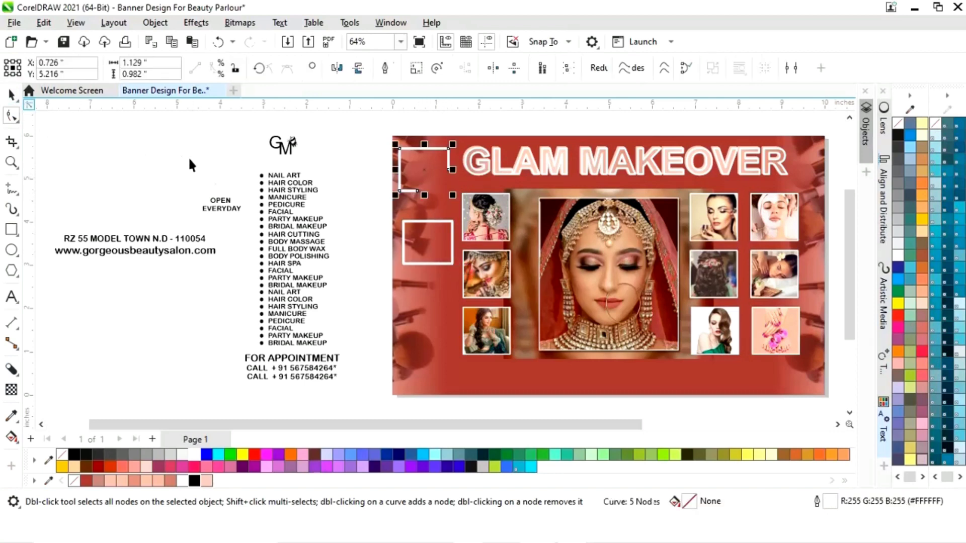
# Step: Delete the upper-left corner node of the lower white frame copy
pyautogui.click(347, 211)
pyautogui.click(444, 232)
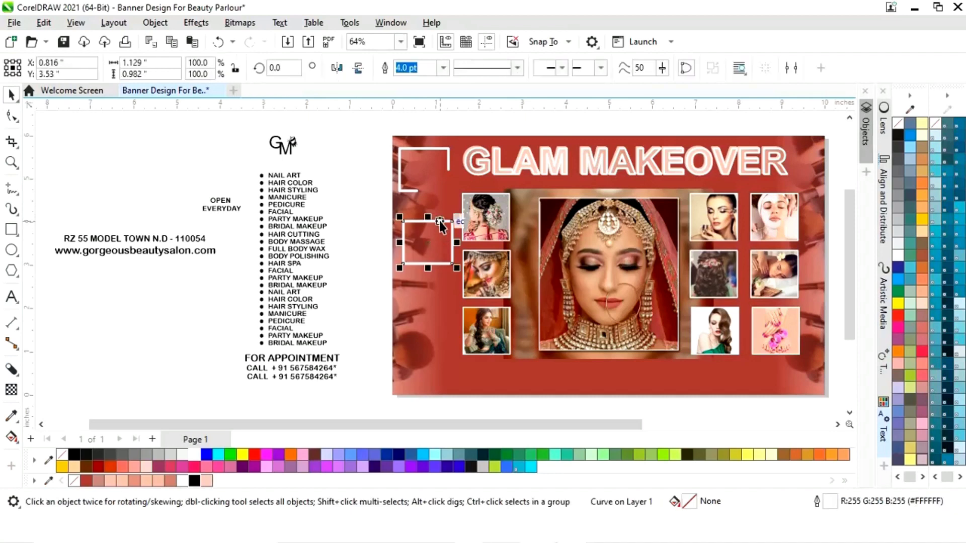
pyautogui.click(12, 116)
pyautogui.click(451, 265)
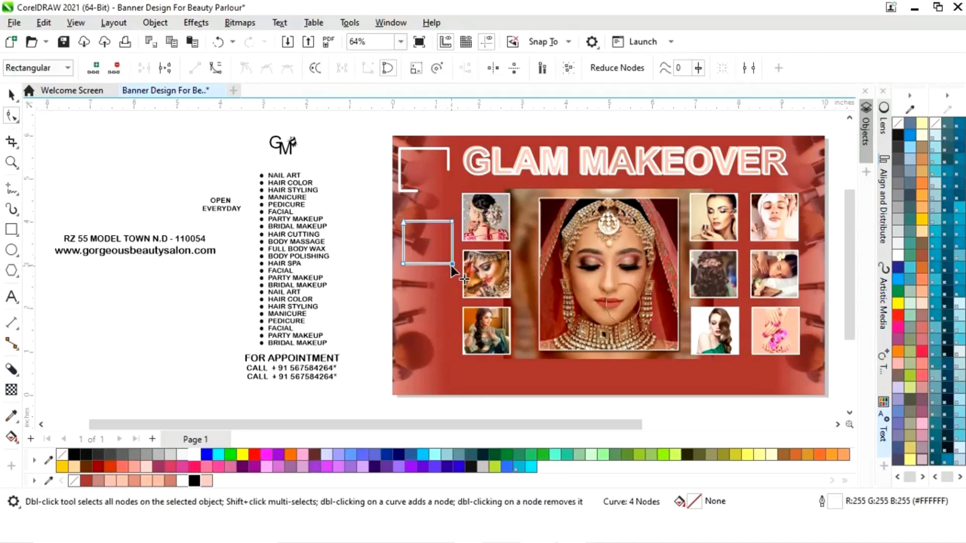
pyautogui.rightClick(403, 221)
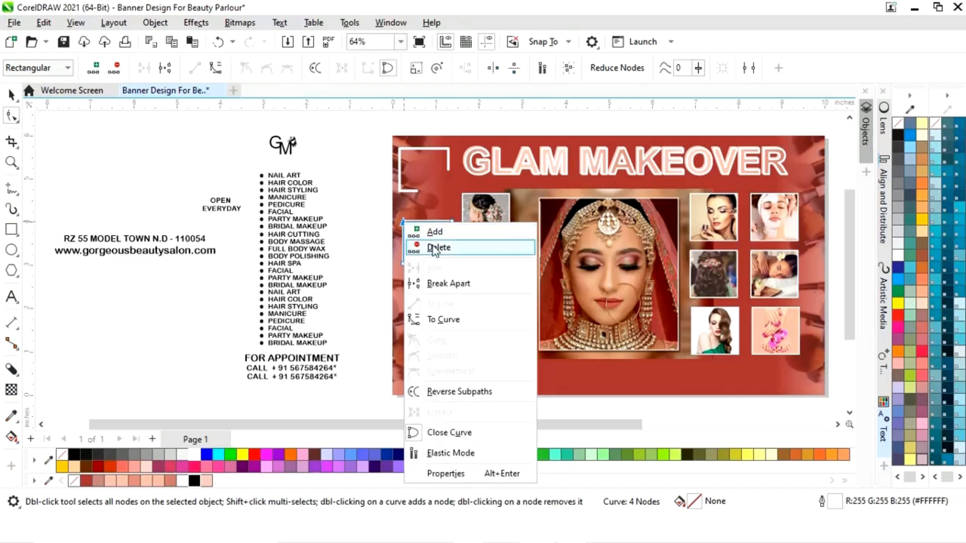
pyautogui.click(433, 248)
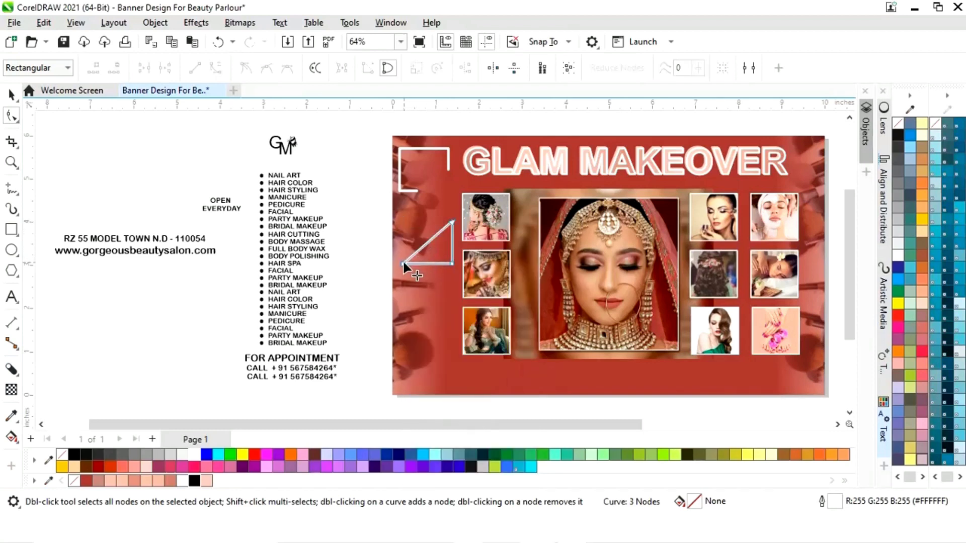
# Step: Break the lower frame's curve apart at its lower-left node and delete the diagonal segment, leaving an L-shaped corner
pyautogui.click(402, 262)
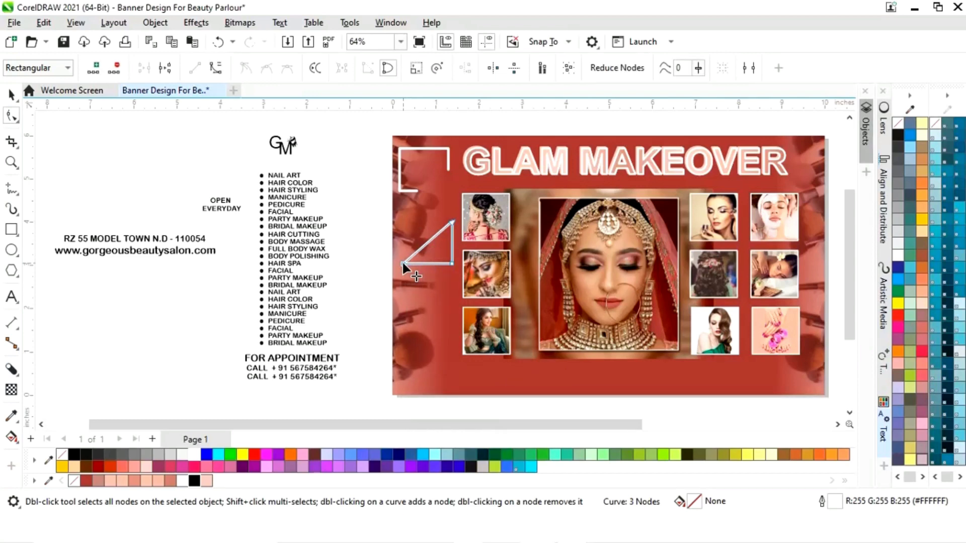
pyautogui.rightClick(403, 263)
pyautogui.click(447, 64)
pyautogui.click(382, 255)
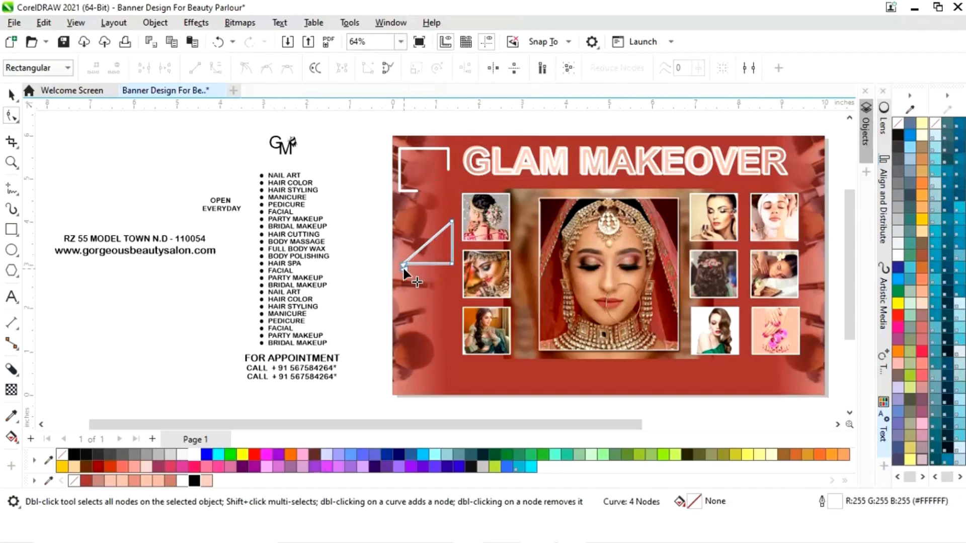
pyautogui.moveTo(402, 262); pyautogui.dragTo(437, 232)
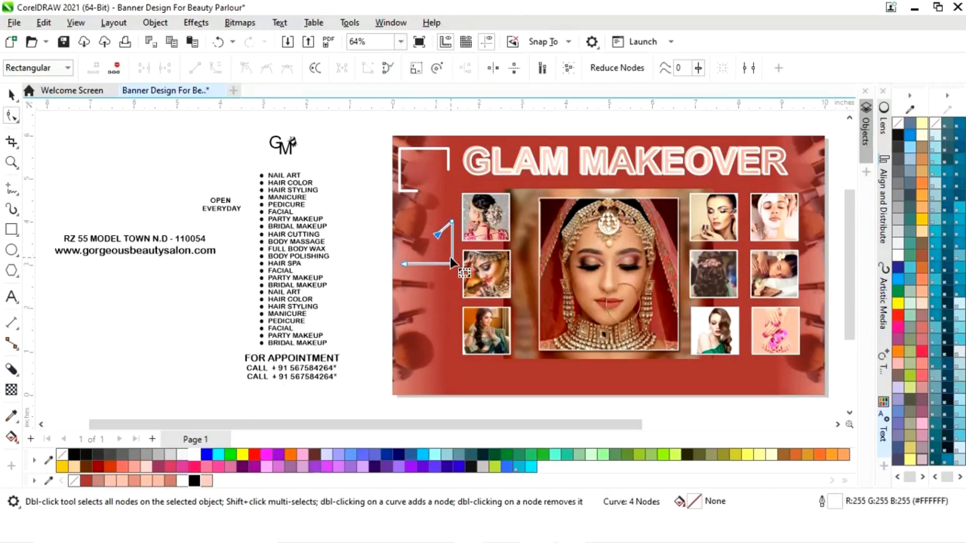
pyautogui.press('Delete')
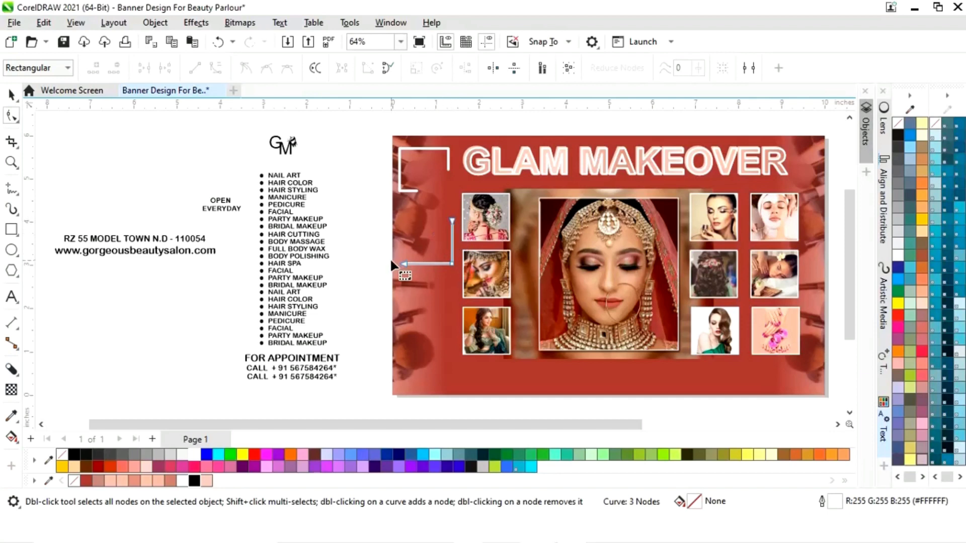
# Step: Shorten both arms of the L-shaped corner piece to about 0.57 × 0.49 inches
pyautogui.moveTo(451, 220); pyautogui.dragTo(451, 242)
pyautogui.moveTo(402, 264); pyautogui.dragTo(430, 263)
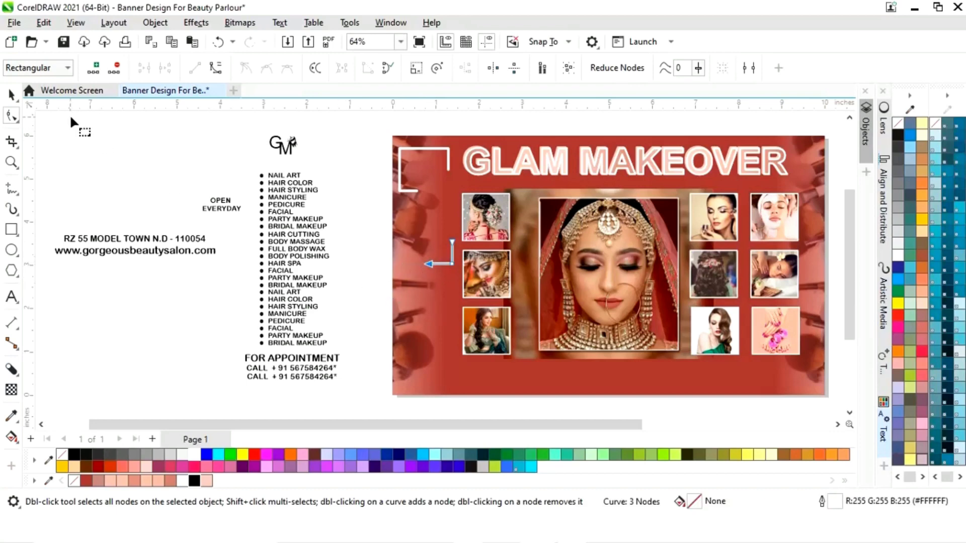
pyautogui.click(11, 95)
pyautogui.click(366, 225)
pyautogui.click(452, 265)
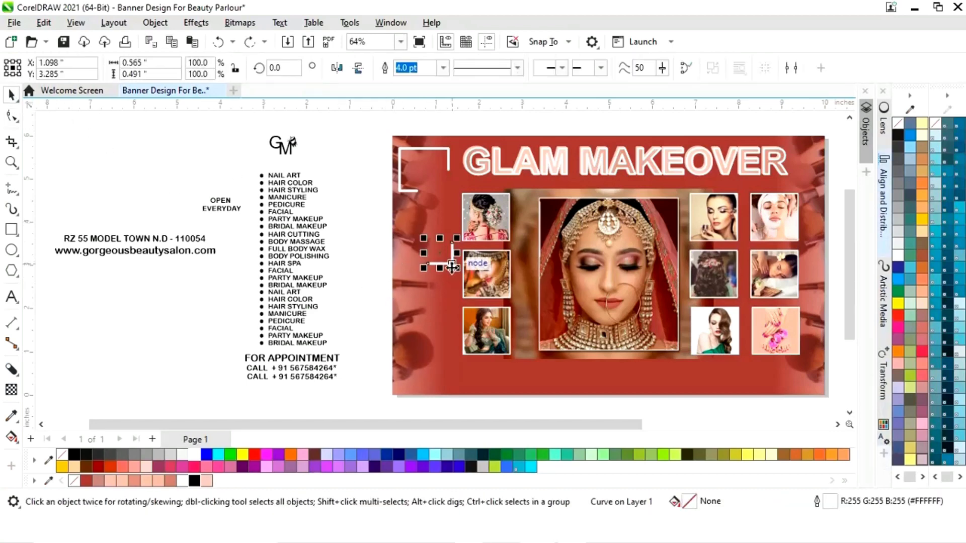
# Step: Move the L-shaped piece into the upper frame's open lower-right corner, aligned with the frame's right and lower edges
pyautogui.moveTo(452, 267); pyautogui.dragTo(440, 217)
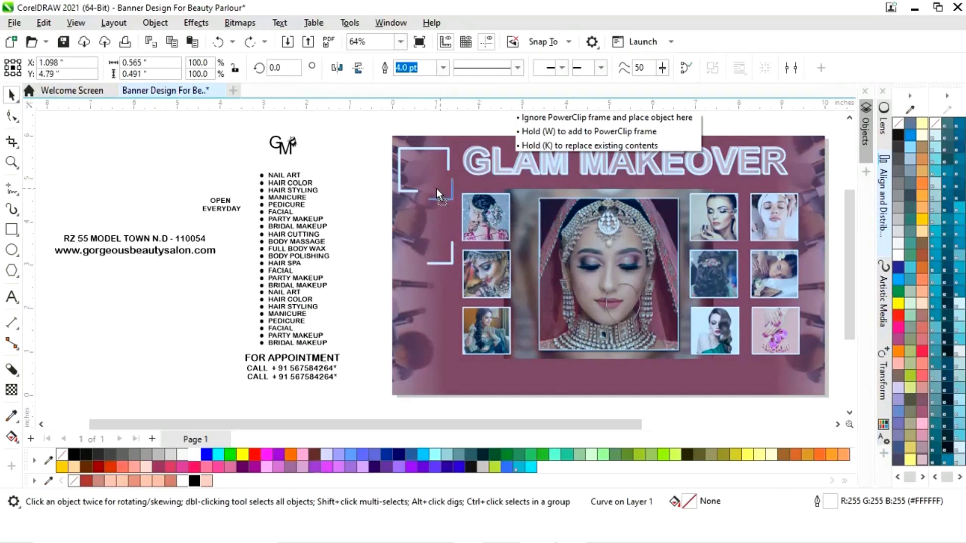
pyautogui.moveTo(436, 186); pyautogui.dragTo(437, 187)
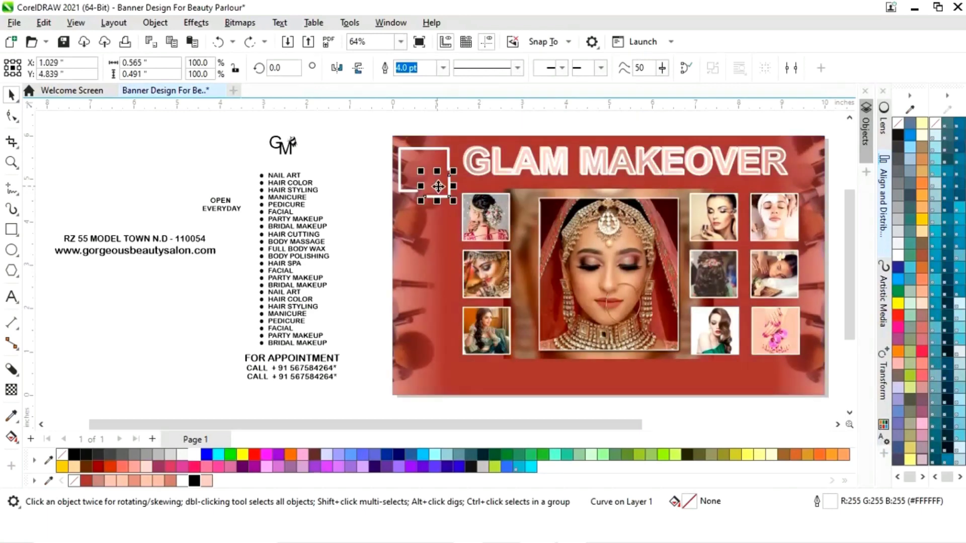
pyautogui.press('z')
pyautogui.moveTo(371, 132); pyautogui.dragTo(492, 238)
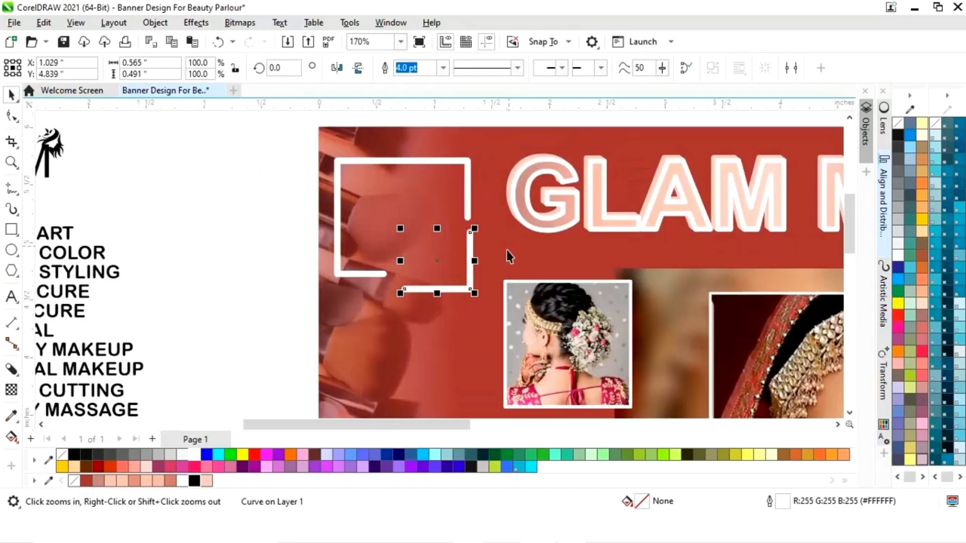
pyautogui.press('space')
pyautogui.moveTo(469, 280); pyautogui.dragTo(466, 268)
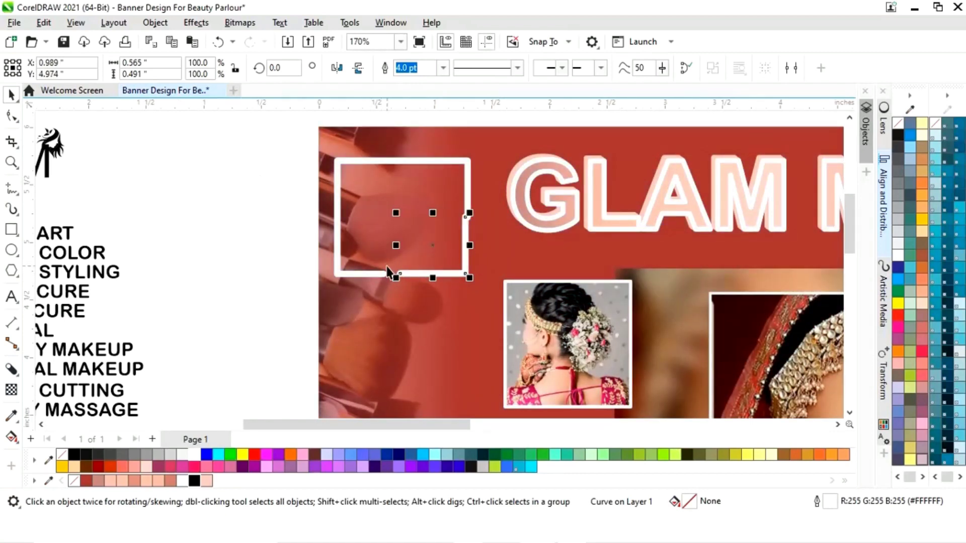
pyautogui.press('Right')
pyautogui.press('Right')
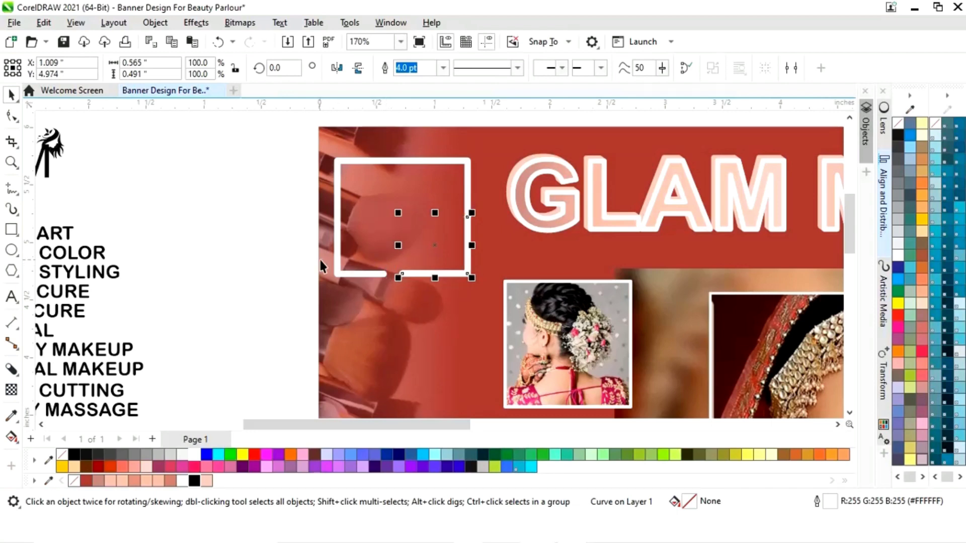
# Step: Shorten the large frame piece's open ends on its right and lower edges to widen the gaps
pyautogui.press('Escape')
pyautogui.click(340, 259)
pyautogui.press('F10')
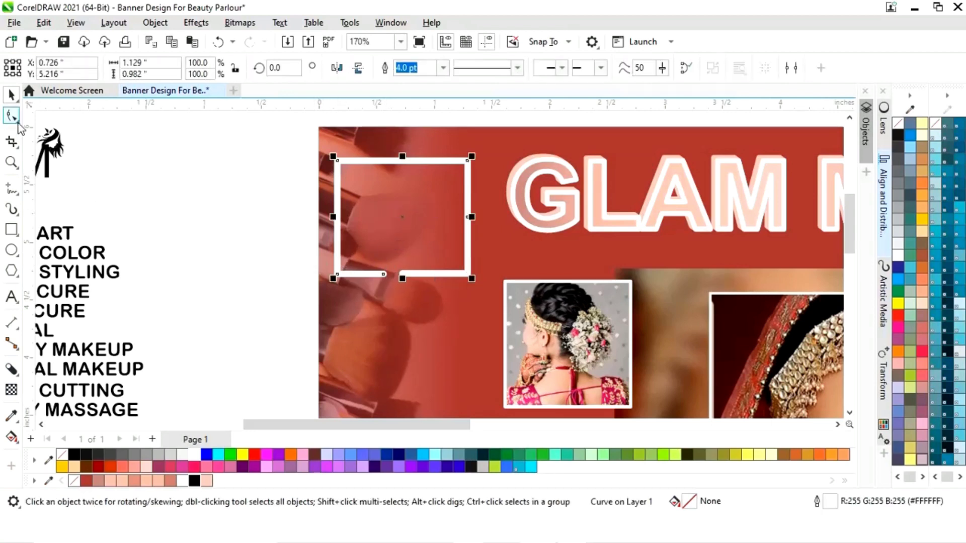
pyautogui.moveTo(468, 217); pyautogui.dragTo(467, 179)
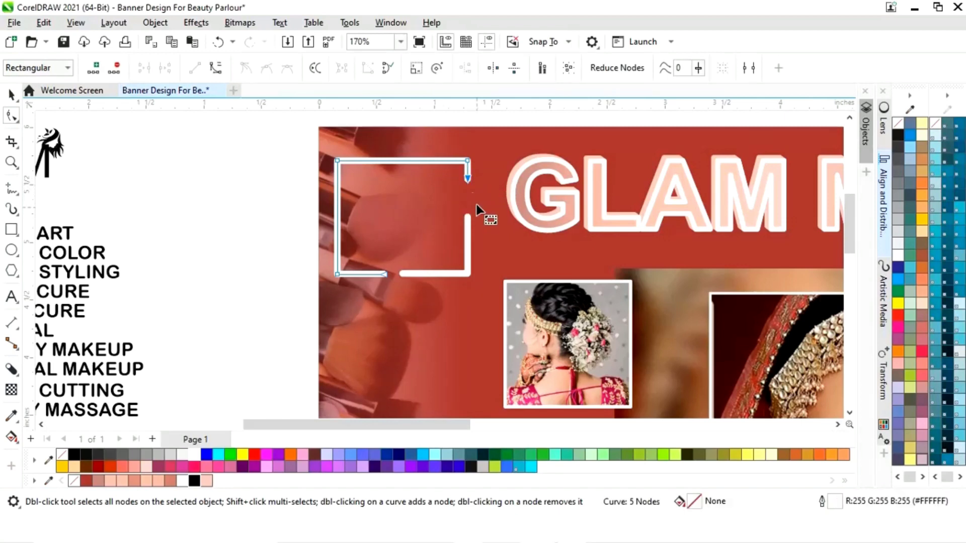
pyautogui.moveTo(384, 274); pyautogui.dragTo(362, 276)
# Step: Shorten both arms of the lower-right corner piece and group it with the large frame piece
pyautogui.click(467, 218)
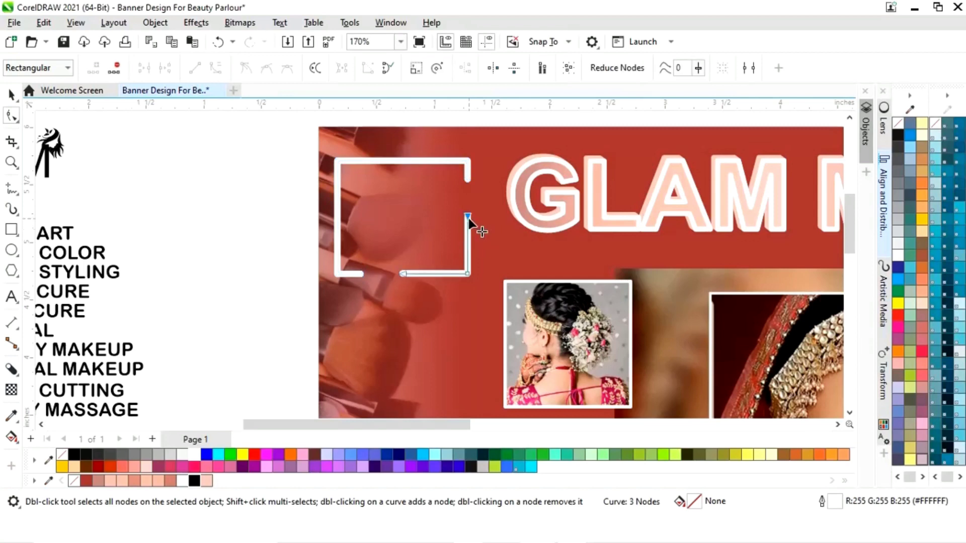
pyautogui.moveTo(468, 220); pyautogui.dragTo(467, 247)
pyautogui.moveTo(402, 275); pyautogui.dragTo(437, 273)
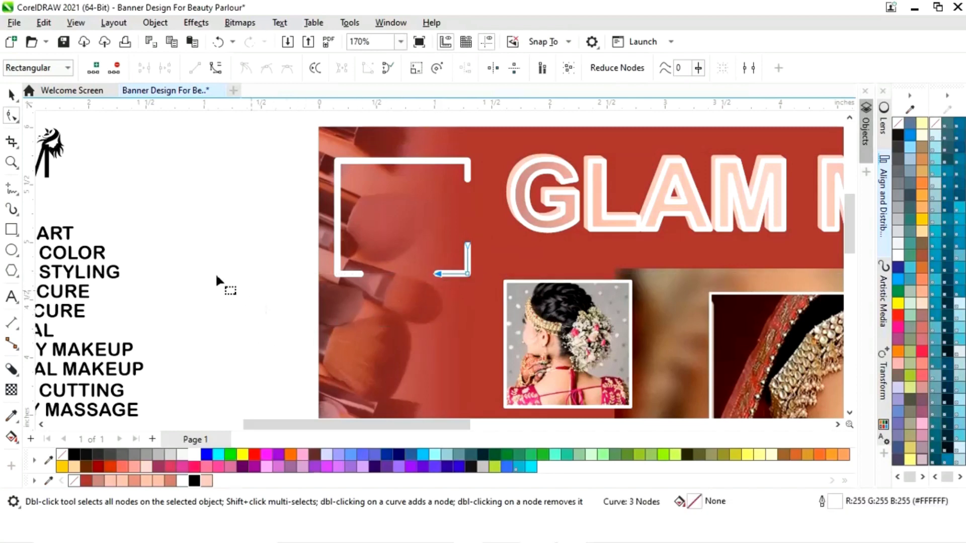
pyautogui.click(9, 98)
pyautogui.click(218, 216)
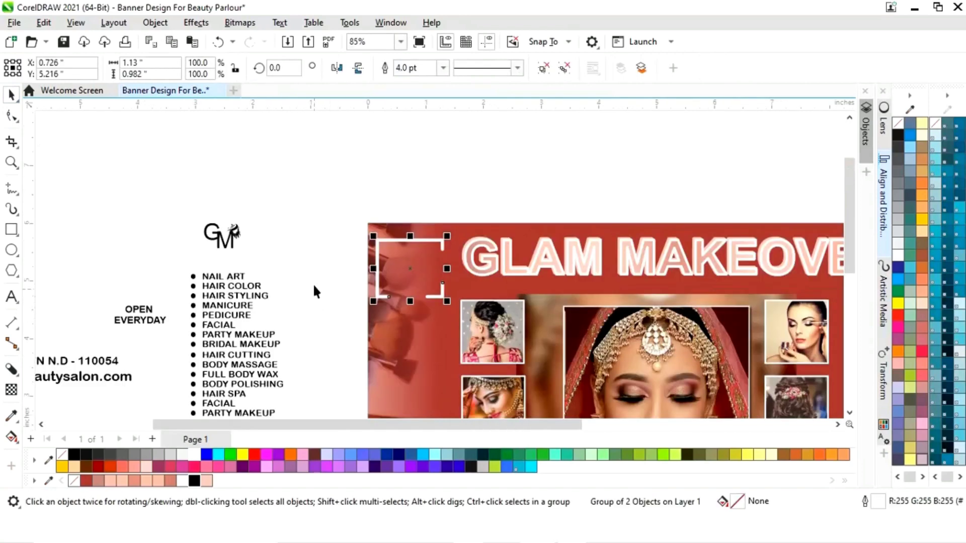
# Step: Place the GM logo inside the white frame, bring it to the front, fill it white and enlarge it to about 0.94 × 0.64 inches
pyautogui.click(297, 265)
pyautogui.click(222, 244)
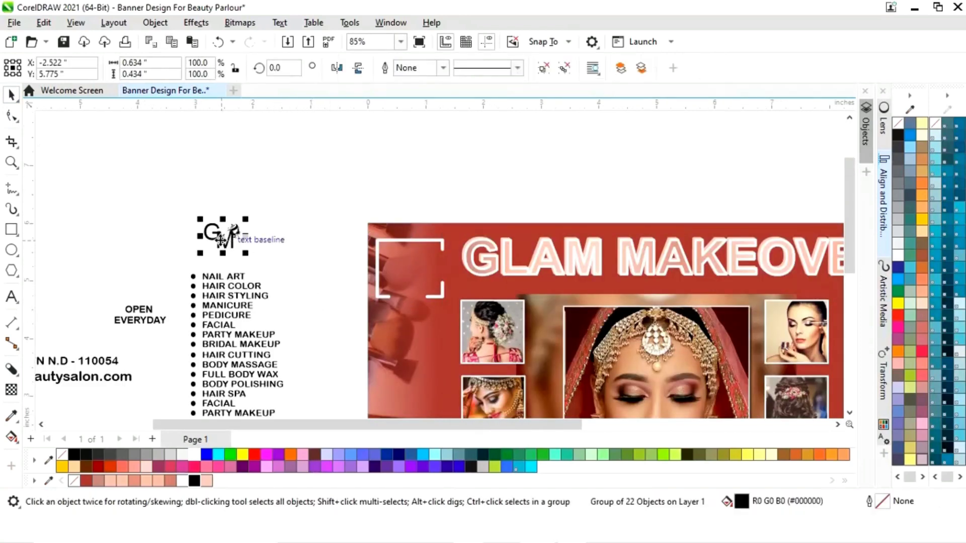
pyautogui.moveTo(243, 250); pyautogui.dragTo(411, 267)
pyautogui.hotkey('shift', 'pageup')
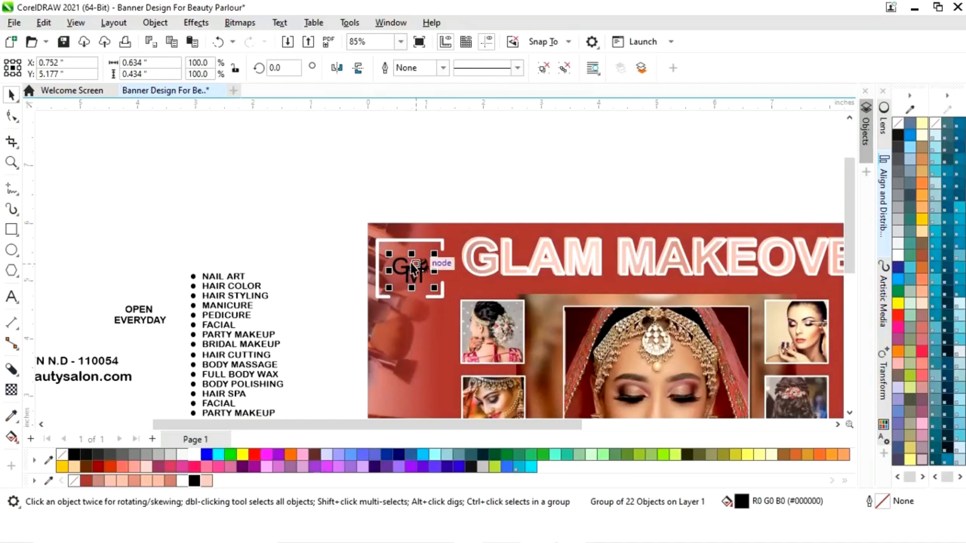
pyautogui.click(193, 457)
pyautogui.moveTo(435, 257)
pyautogui.mouseDown()
pyautogui.moveTo(449, 246)
pyautogui.moveTo(446, 256)
pyautogui.mouseUp()
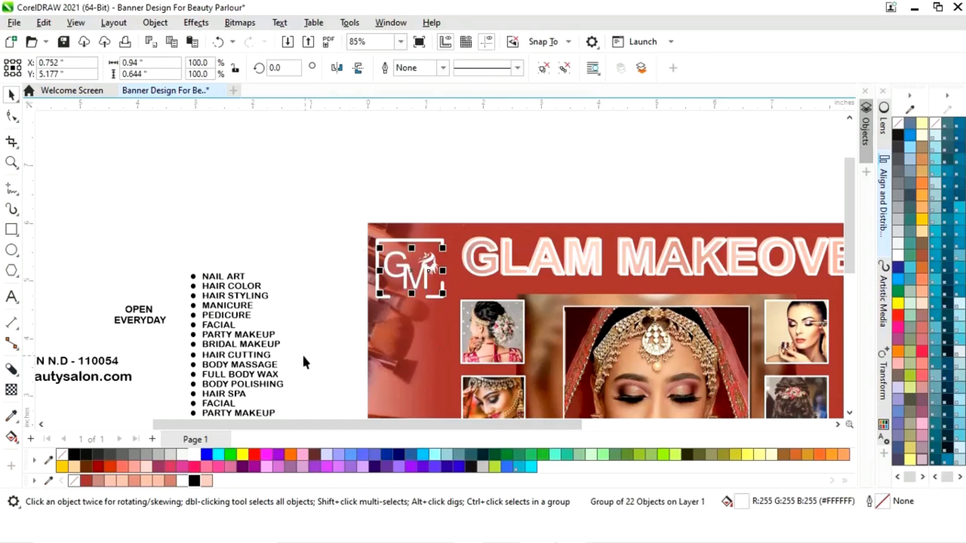
# Step: Fit the frame around the centred logo at about 0.99 × 0.86 inches and group the two
pyautogui.rightClick(409, 272)
pyautogui.click(455, 176)
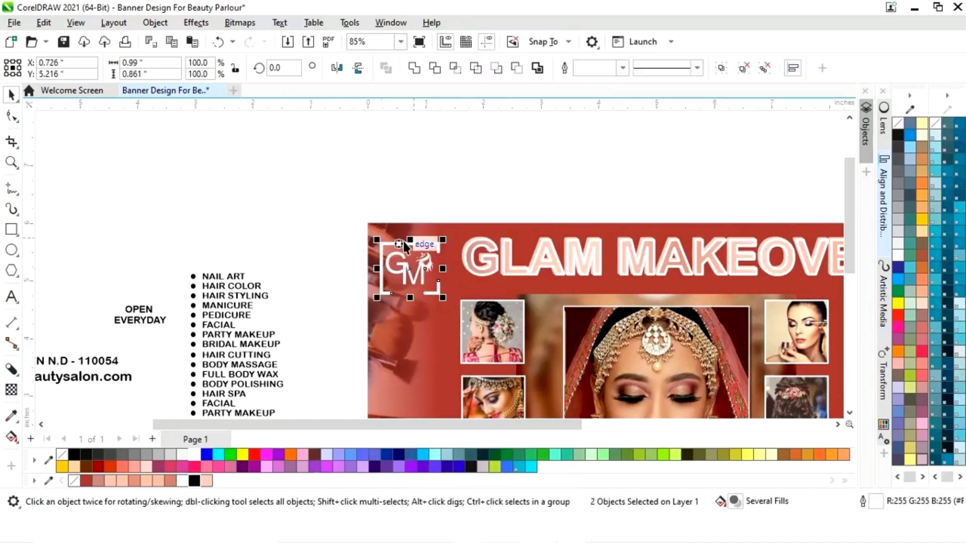
pyautogui.click(347, 301)
pyautogui.press('F4')
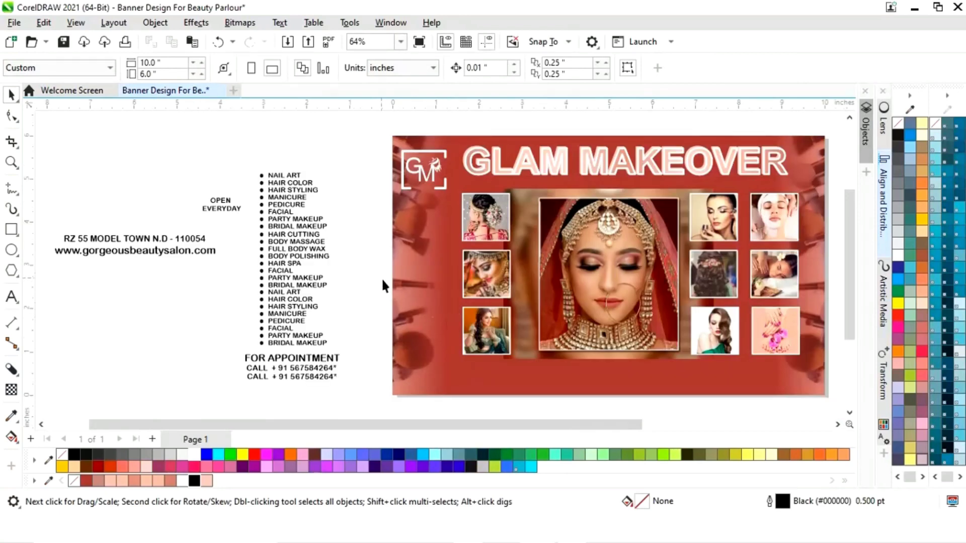
# Step: Scale the framed logo down to about 0.80 × 0.70 inches and move it slightly higher, level with the heading
pyautogui.click(457, 159)
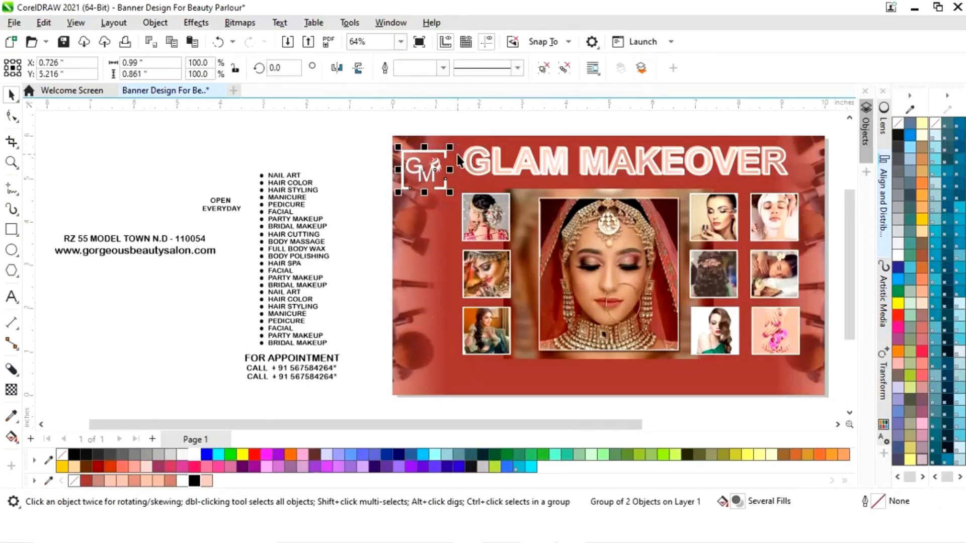
pyautogui.moveTo(456, 151); pyautogui.dragTo(427, 167)
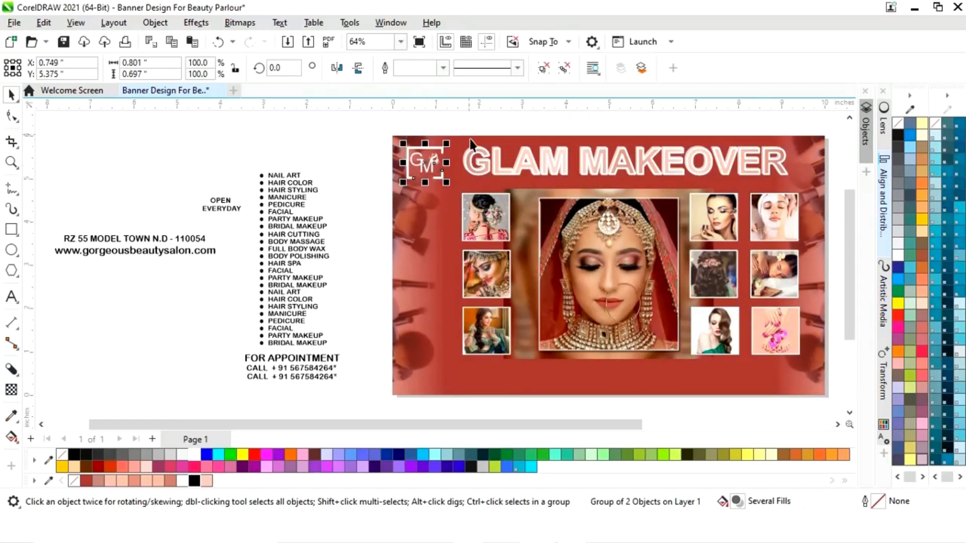
pyautogui.click(464, 120)
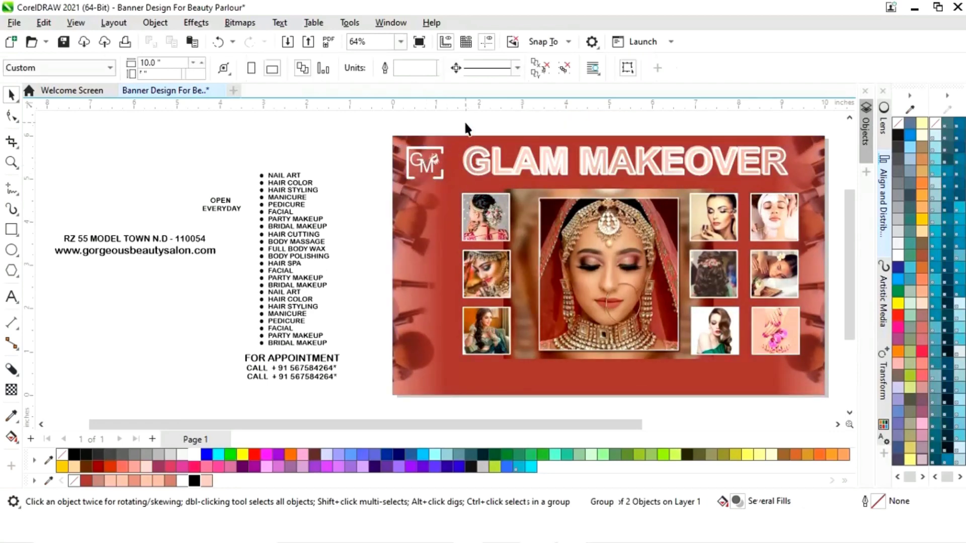
# Step: Move the services list onto the banner's left side below the logo and fill it white
pyautogui.click(312, 284)
pyautogui.moveTo(293, 275); pyautogui.dragTo(430, 283)
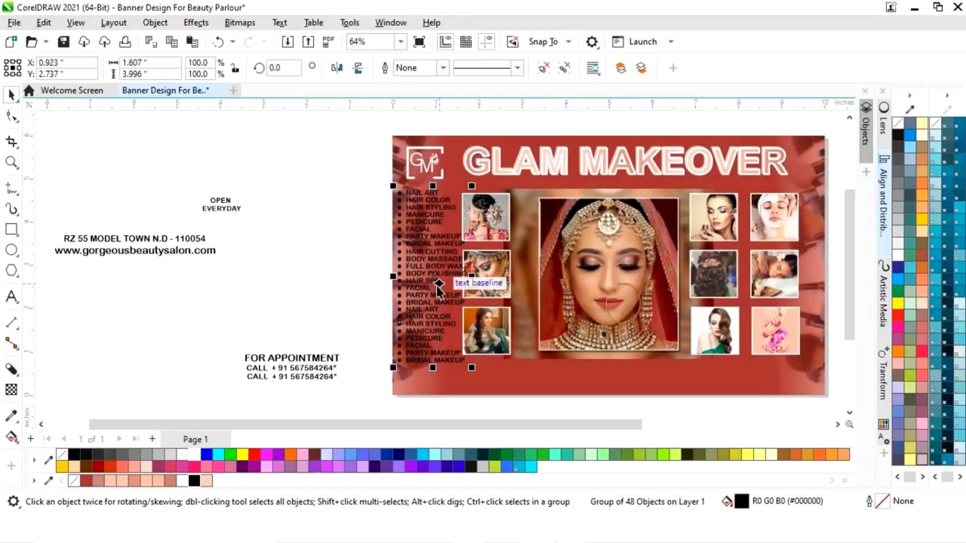
pyautogui.click(195, 456)
pyautogui.click(292, 274)
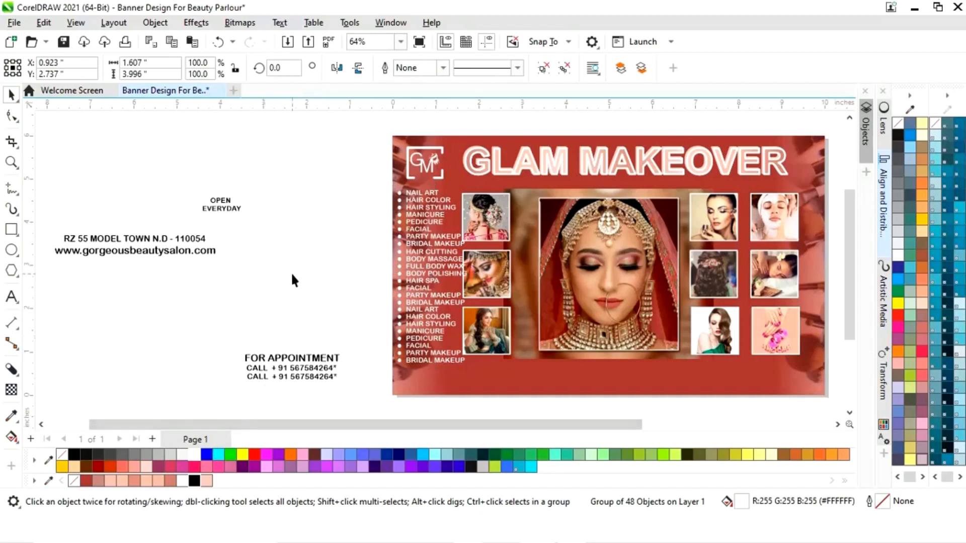
# Step: Shift the three photos left of the bride to the right, to about X 2.49 inches, clear of the services list
pyautogui.click(499, 217)
pyautogui.keyDown('shift'); pyautogui.click(497, 273); pyautogui.keyUp('shift')
pyautogui.keyDown('shift'); pyautogui.click(497, 321); pyautogui.keyUp('shift')
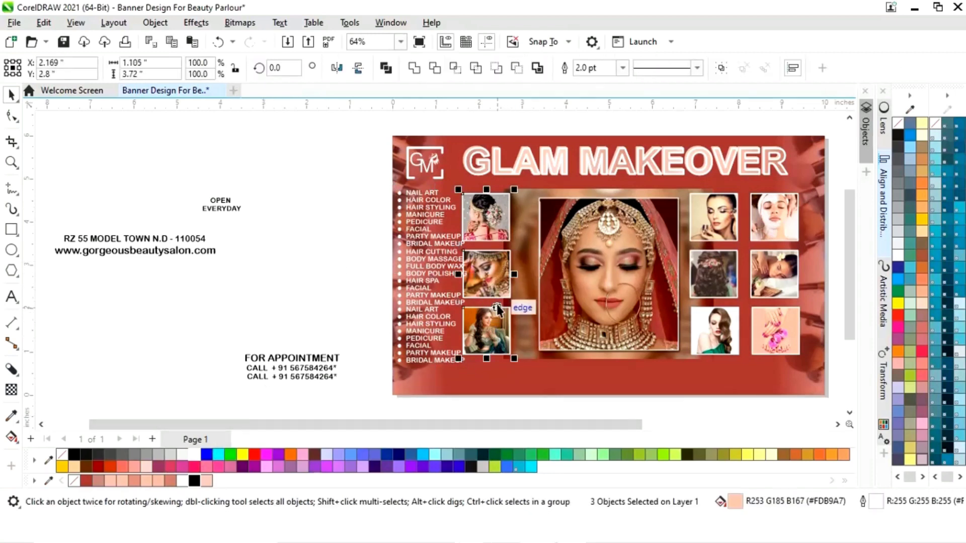
pyautogui.press('Right')
pyautogui.press('Right')
pyautogui.press('Right')
pyautogui.press('Right')
pyautogui.press('Right')
pyautogui.press('Right')
pyautogui.press('Right')
pyautogui.press('Right')
pyautogui.press('Right')
pyautogui.press('Right')
pyautogui.press('Right')
pyautogui.press('Right')
pyautogui.press('Right')
pyautogui.press('Right')
pyautogui.press('Right')
pyautogui.press('Right')
pyautogui.press('Right')
pyautogui.press('Right')
pyautogui.press('Right')
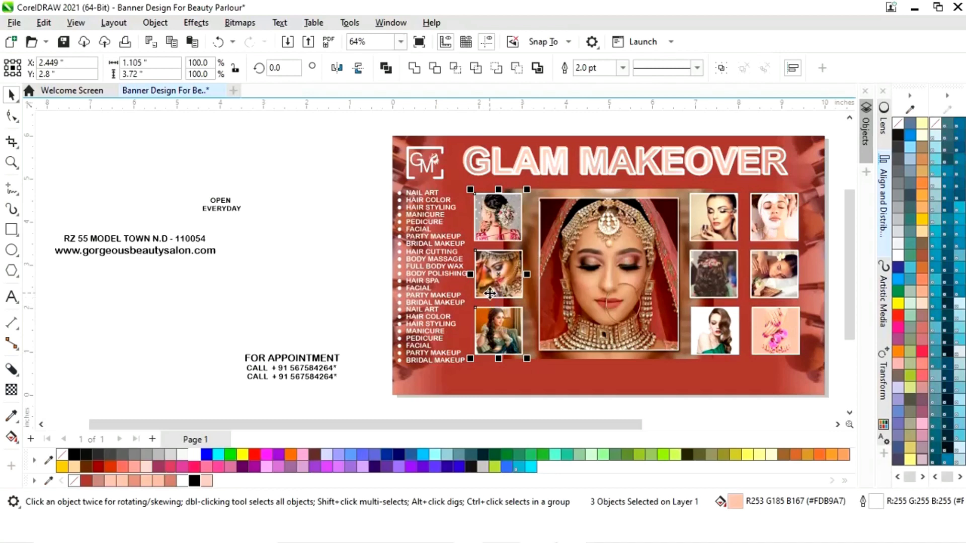
pyautogui.press('Right')
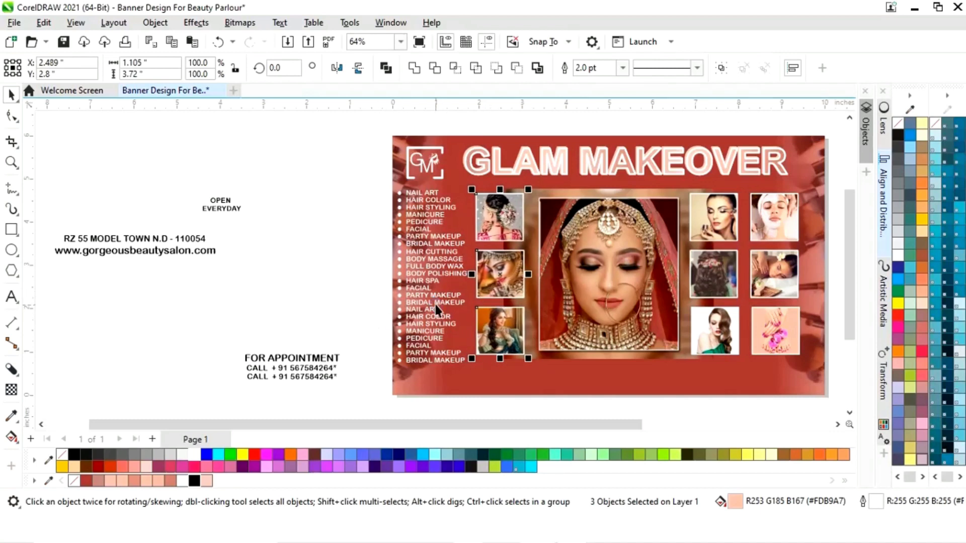
pyautogui.click(354, 276)
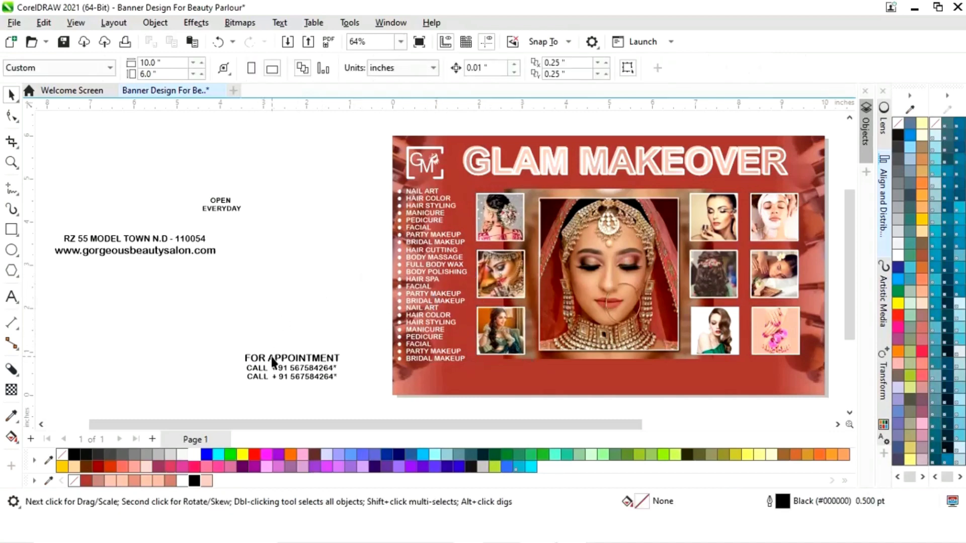
# Step: Move the appointment and phone text block onto the banner below the services list and fill it white
pyautogui.click(287, 371)
pyautogui.moveTo(288, 371); pyautogui.dragTo(425, 382)
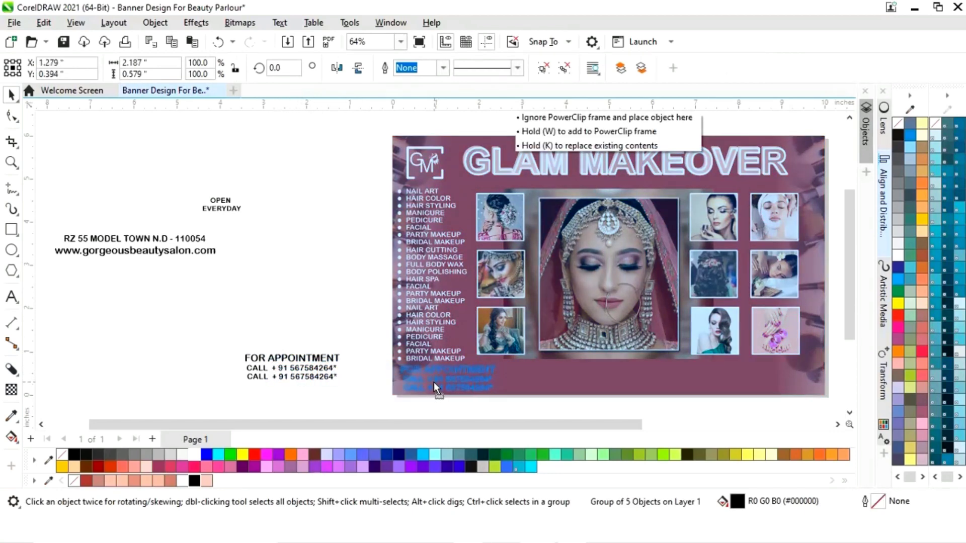
pyautogui.moveTo(431, 382); pyautogui.dragTo(431, 382)
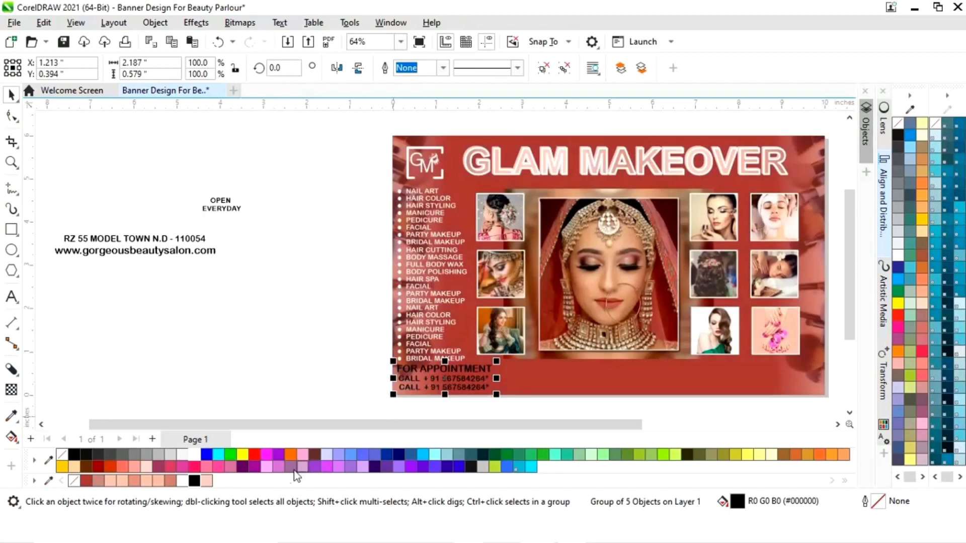
pyautogui.click(182, 482)
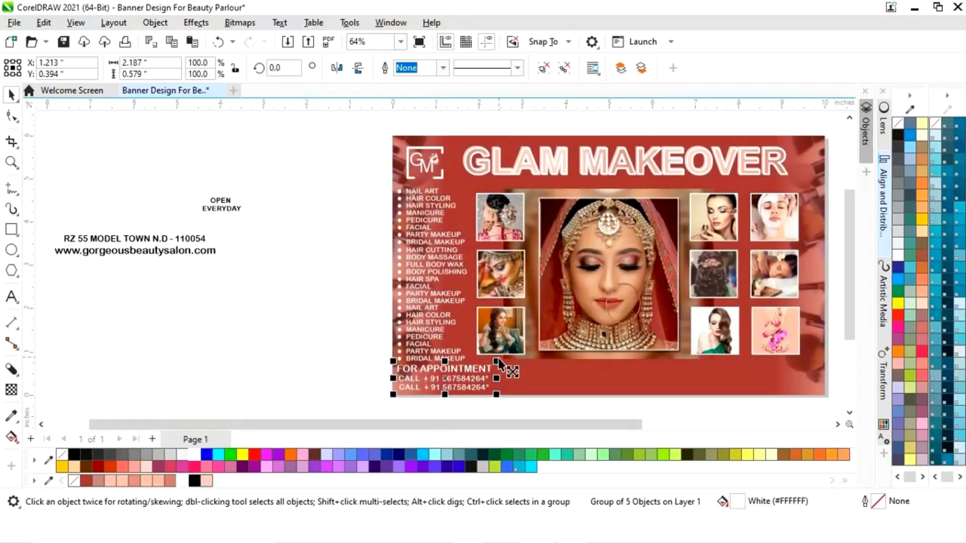
# Step: Scale the appointment block down to about 1.93 × 0.51 inches and shift it slightly left to about X 1.13 inches
pyautogui.moveTo(497, 361); pyautogui.dragTo(490, 367)
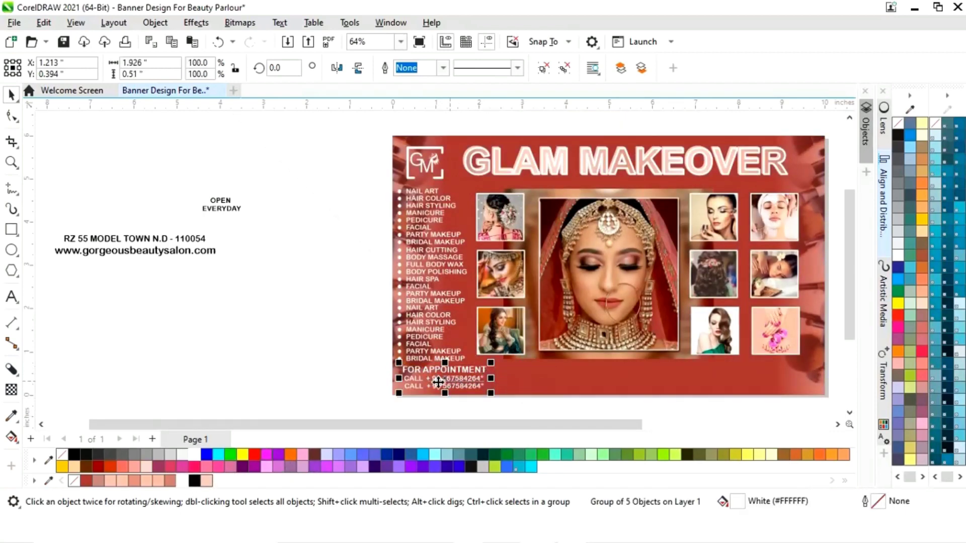
pyautogui.moveTo(438, 382); pyautogui.dragTo(434, 384)
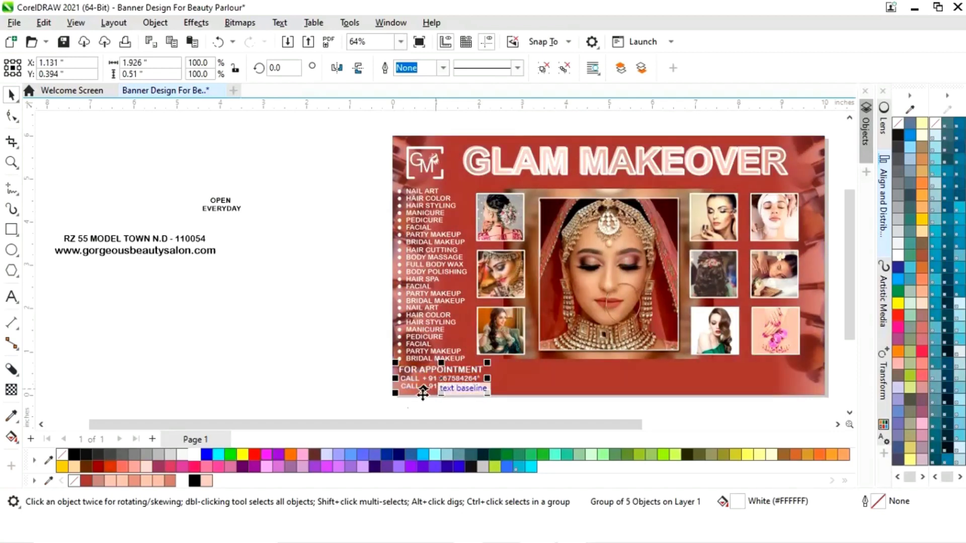
pyautogui.click(332, 376)
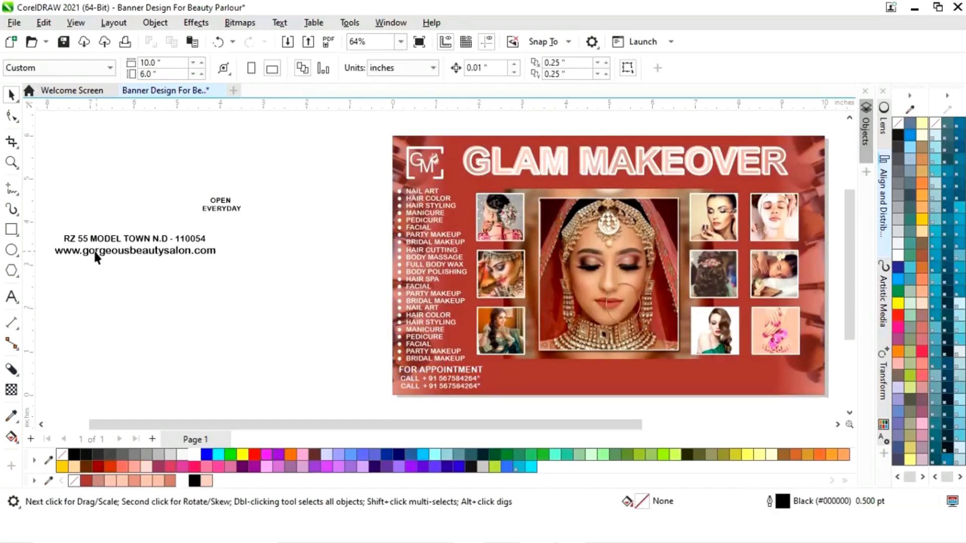
# Step: Draw a rectangle about 2.49 × 0.80 inches and position it below the bride photo at the banner's lower edge
pyautogui.click(11, 230)
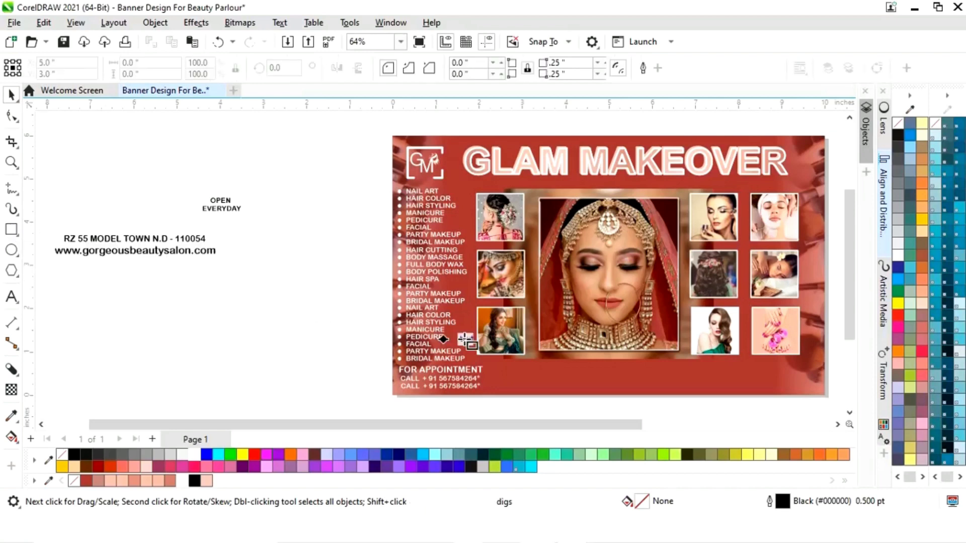
pyautogui.moveTo(552, 371); pyautogui.dragTo(661, 406)
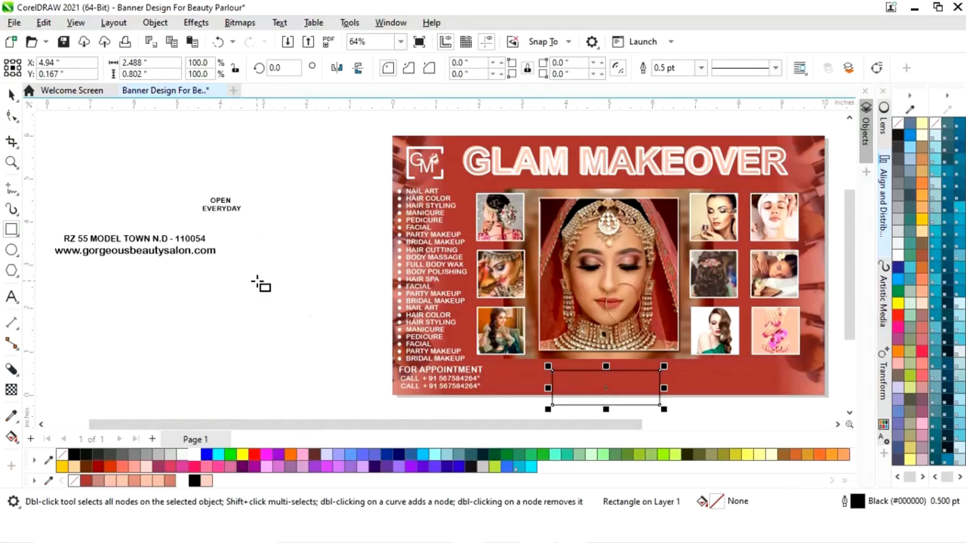
pyautogui.click(11, 94)
pyautogui.moveTo(606, 396); pyautogui.dragTo(608, 387)
# Step: Give the rectangle a white 4 pt outline and scale it down to fit beneath the bride photo
pyautogui.rightClick(182, 481)
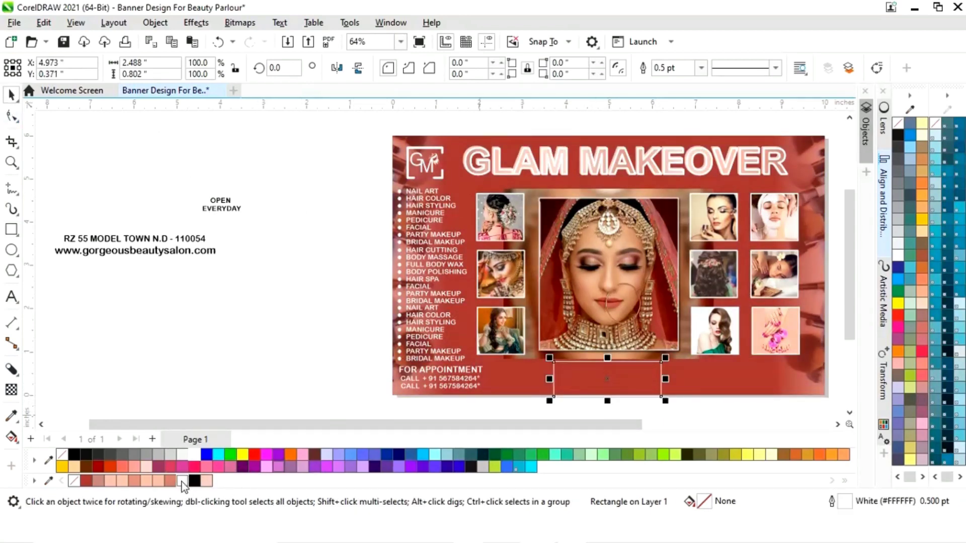
pyautogui.click(700, 69)
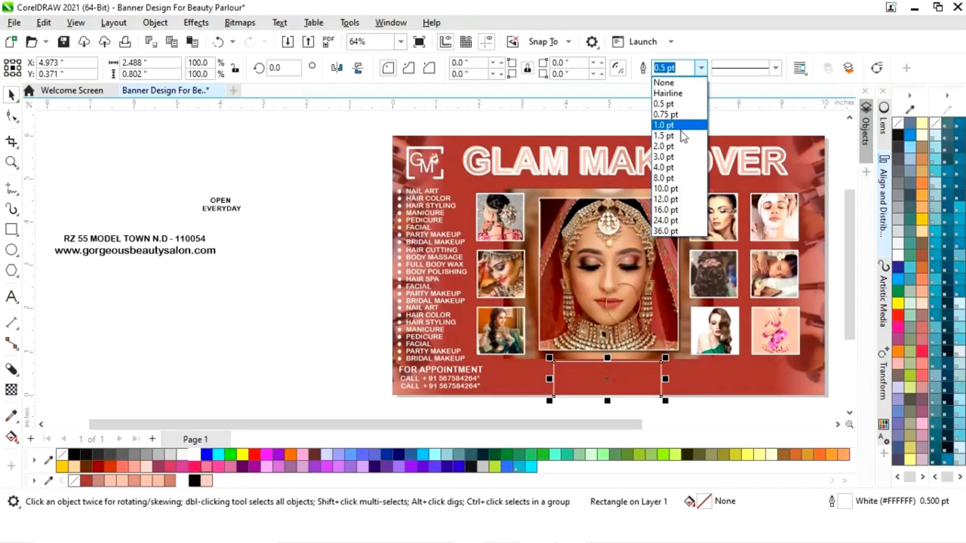
pyautogui.click(670, 171)
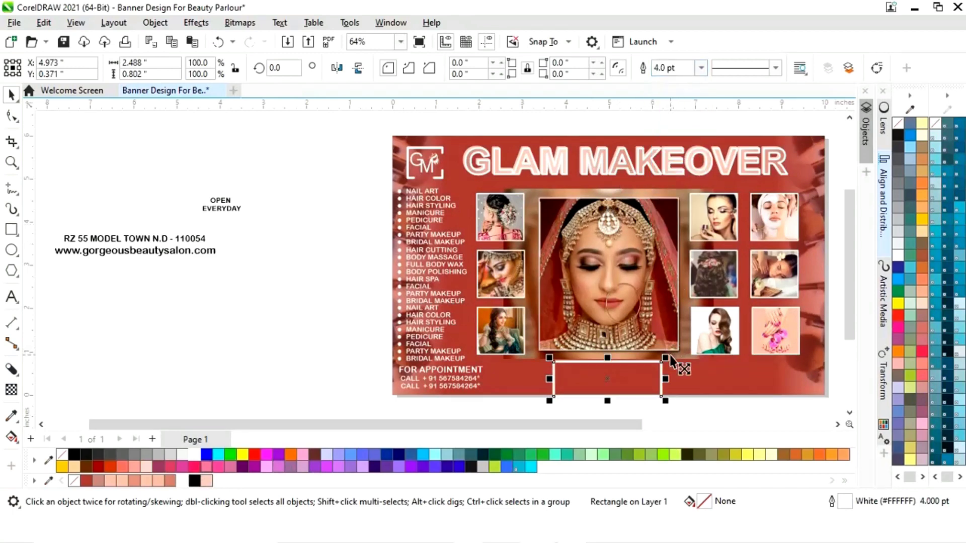
pyautogui.moveTo(665, 357); pyautogui.dragTo(611, 382)
pyautogui.click(649, 406)
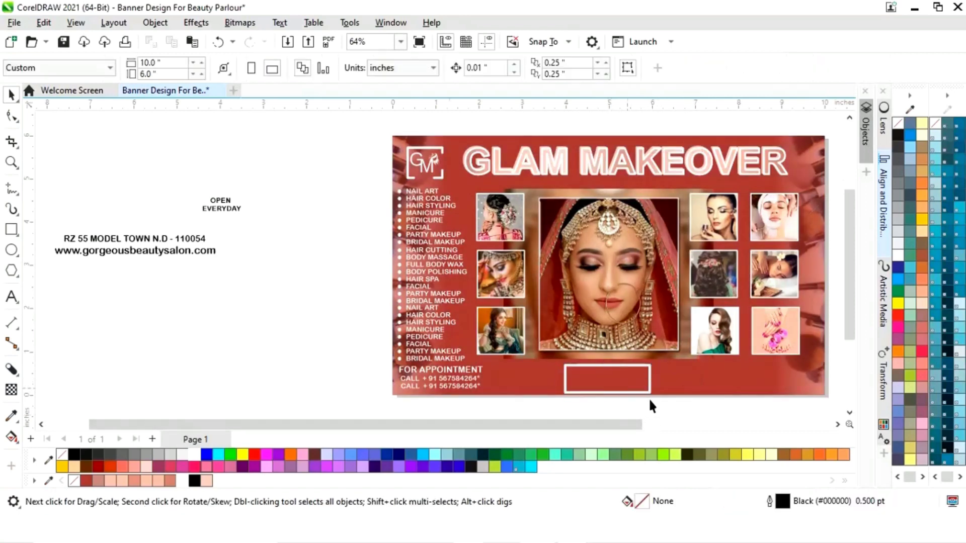
# Step: Move the OPEN EVERYDAY text into the white rectangle below the bride and fill it white
pyautogui.click(233, 212)
pyautogui.moveTo(222, 207); pyautogui.dragTo(638, 367)
pyautogui.click(195, 455)
pyautogui.press('Escape')
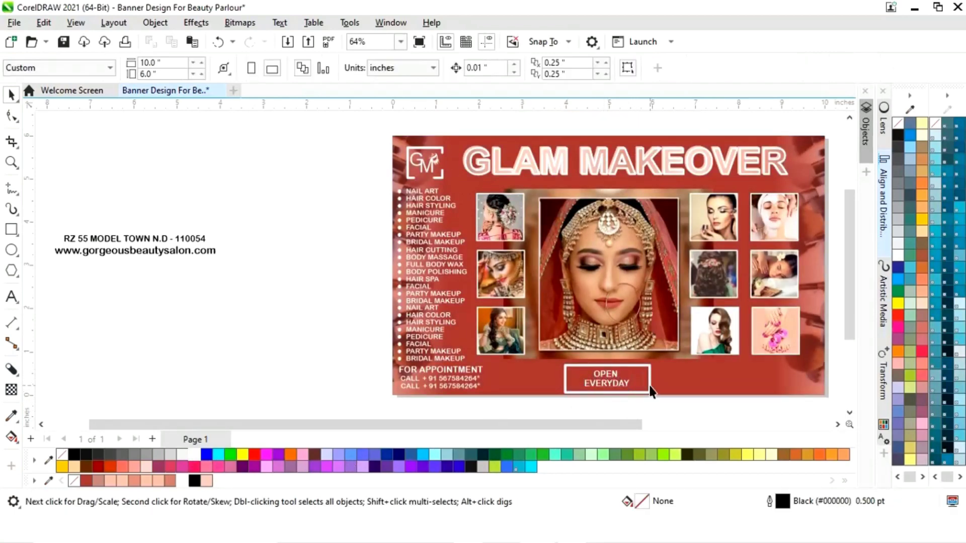
# Step: Narrow the white rectangle around the OPEN EVERYDAY text to about 1.47 inches wide
pyautogui.click(650, 386)
pyautogui.moveTo(648, 385); pyautogui.dragTo(636, 389)
pyautogui.press('Escape')
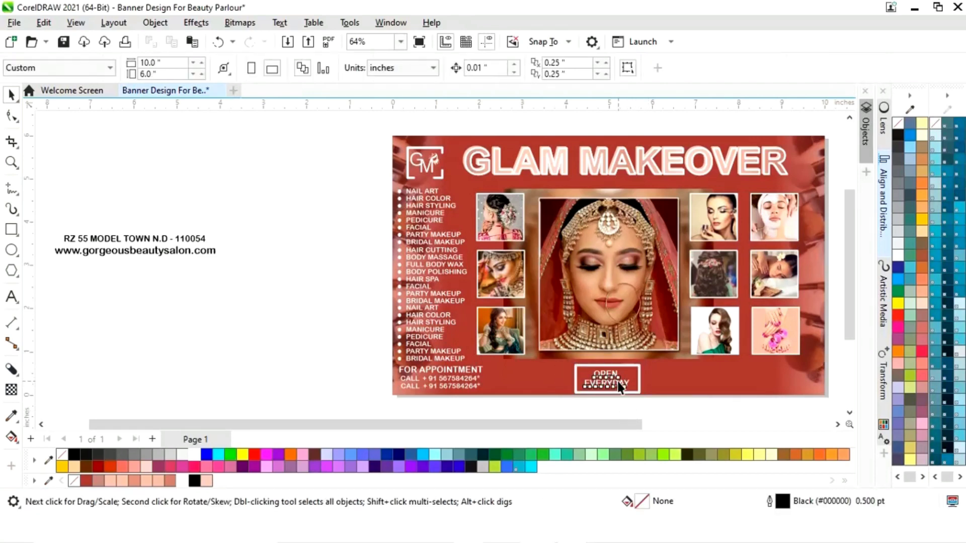
# Step: Scale the OPEN EVERYDAY text and its frame down to about 1.28 × 0.55 inches and group them
pyautogui.click(620, 387)
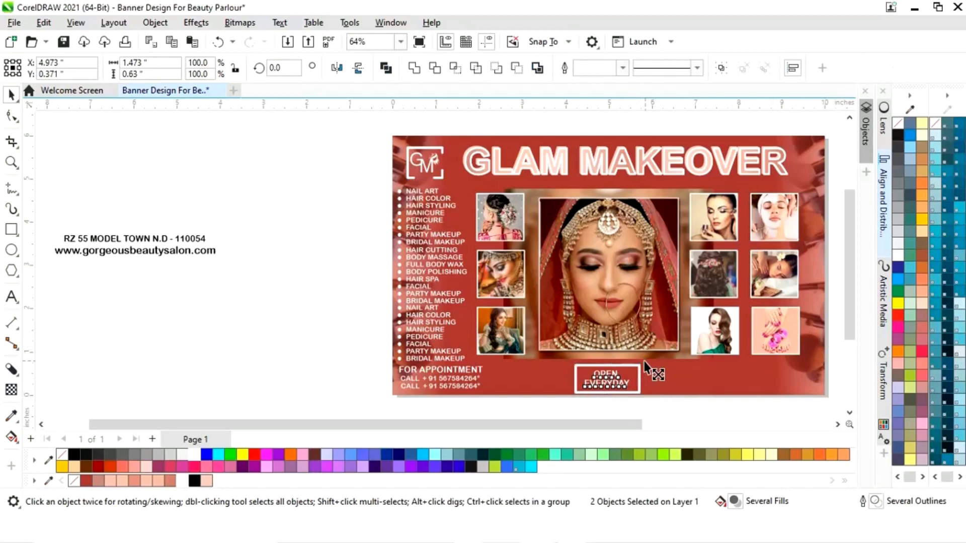
pyautogui.moveTo(643, 361); pyautogui.dragTo(641, 361)
pyautogui.rightClick(610, 384)
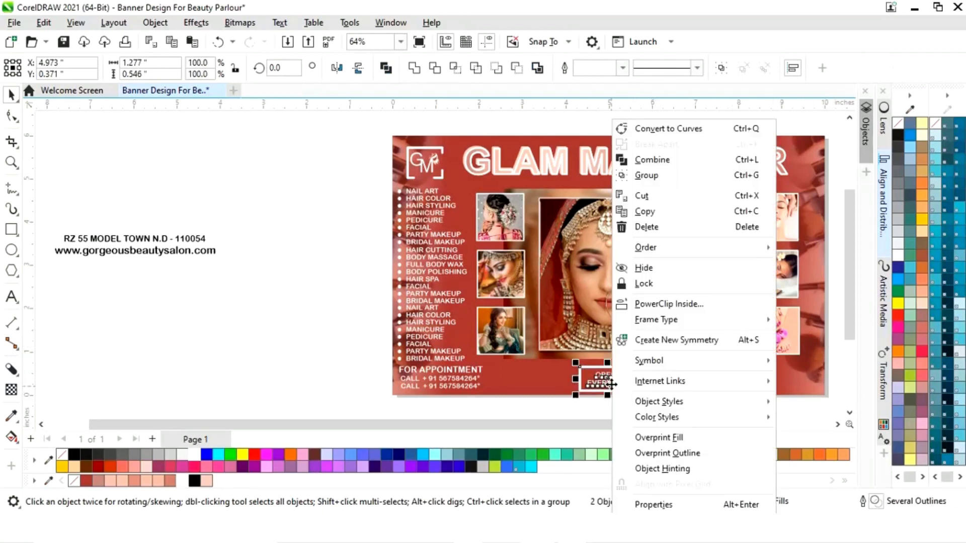
pyautogui.click(657, 177)
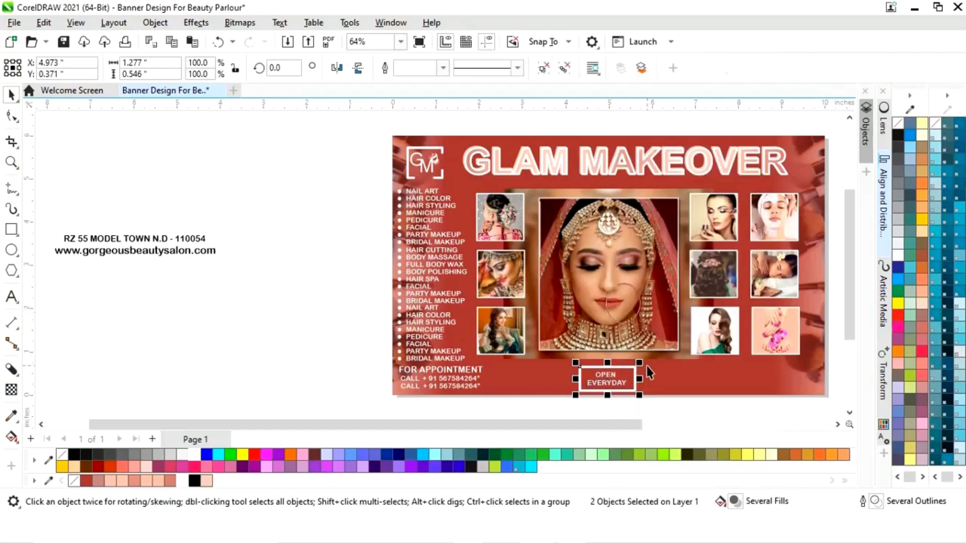
# Step: Centre the OPEN EVERYDAY group horizontally with the bride photo
pyautogui.keyDown('shift'); pyautogui.click(669, 352); pyautogui.keyUp('shift')
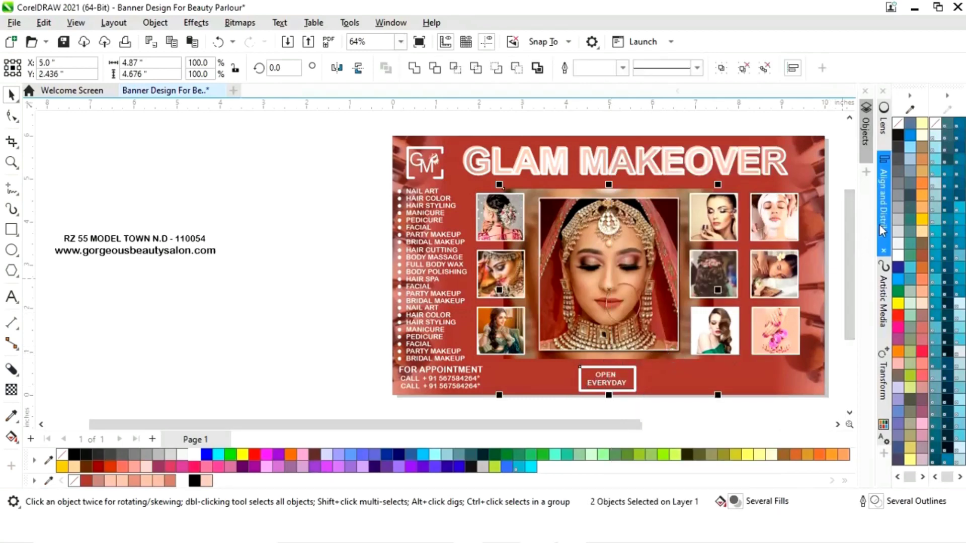
pyautogui.click(883, 201)
pyautogui.click(701, 131)
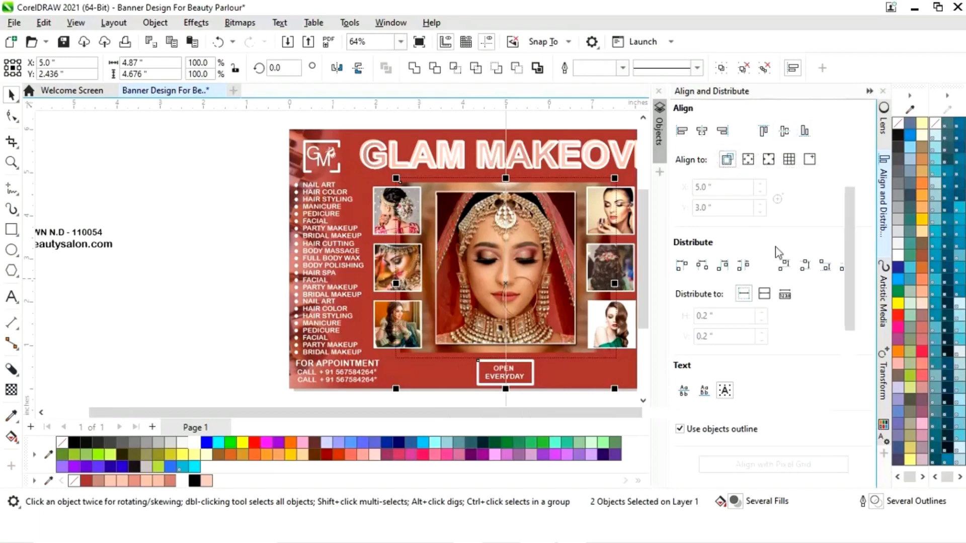
pyautogui.click(868, 93)
pyautogui.click(330, 347)
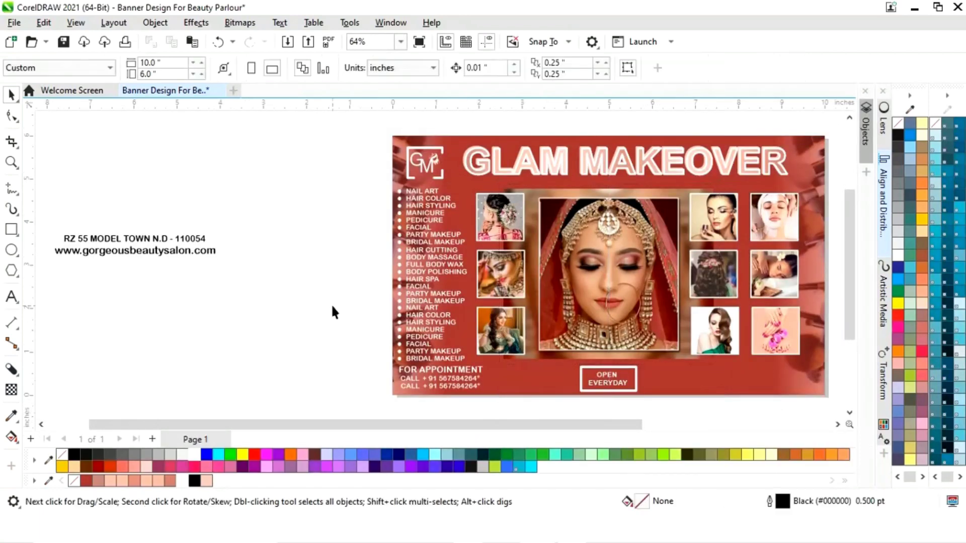
# Step: Move the address and website text to the banner's lower-right area and fill it white
pyautogui.click(136, 248)
pyautogui.moveTo(146, 250); pyautogui.dragTo(741, 384)
pyautogui.click(191, 456)
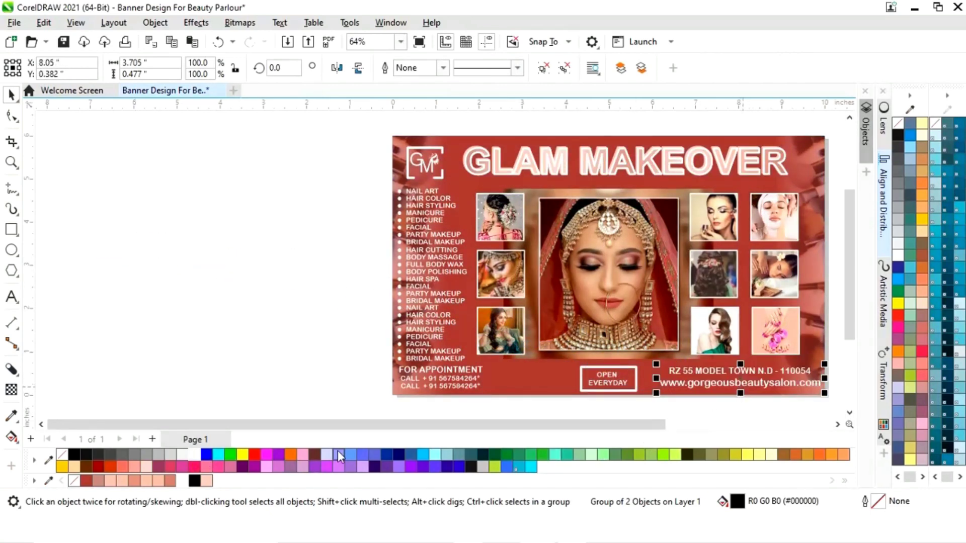
# Step: Scale the address and website block to about 2.69 × 0.35 inches and place it near the lower-right corner, about X 8.49, Y 0.22 inches
pyautogui.press('F4')
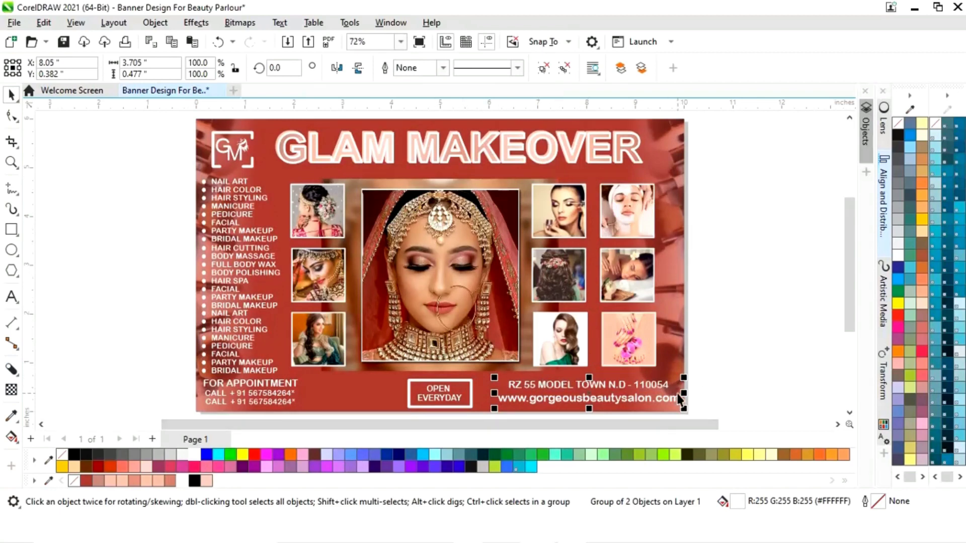
pyautogui.moveTo(691, 390); pyautogui.dragTo(671, 385)
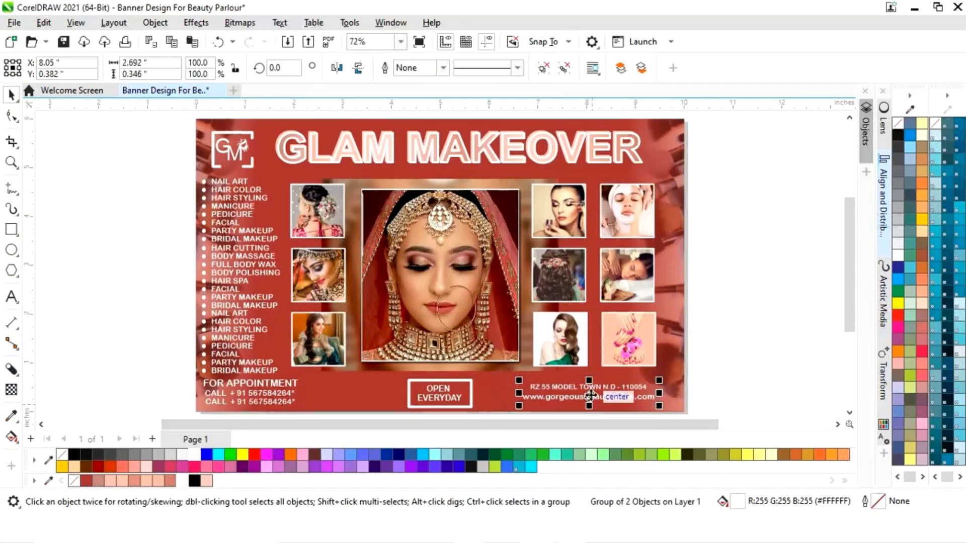
pyautogui.moveTo(590, 394); pyautogui.dragTo(611, 396)
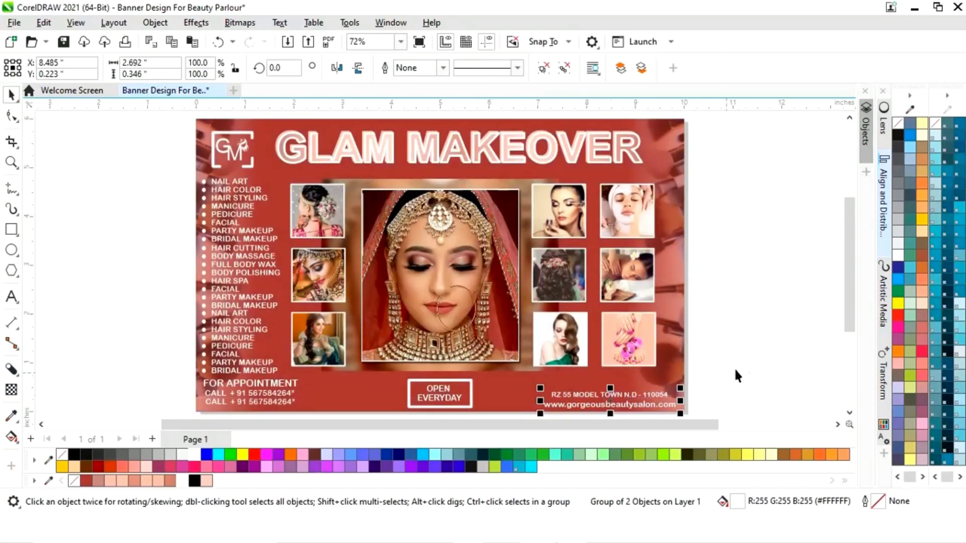
pyautogui.click(734, 364)
# Step: Align the bottom edges of the address block, the OPEN EVERYDAY frame and the appointment block
pyautogui.click(628, 407)
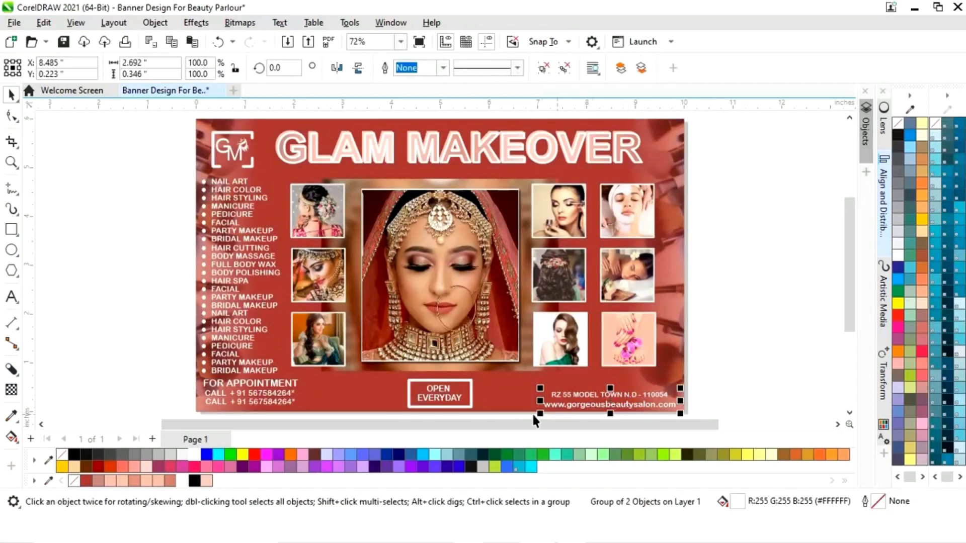
pyautogui.keyDown('shift'); pyautogui.click(468, 408); pyautogui.keyUp('shift')
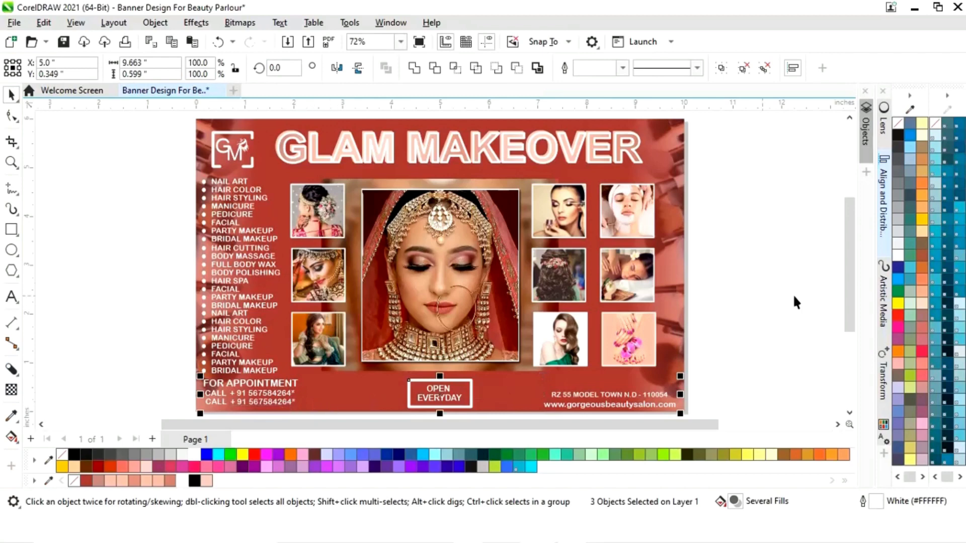
pyautogui.click(882, 215)
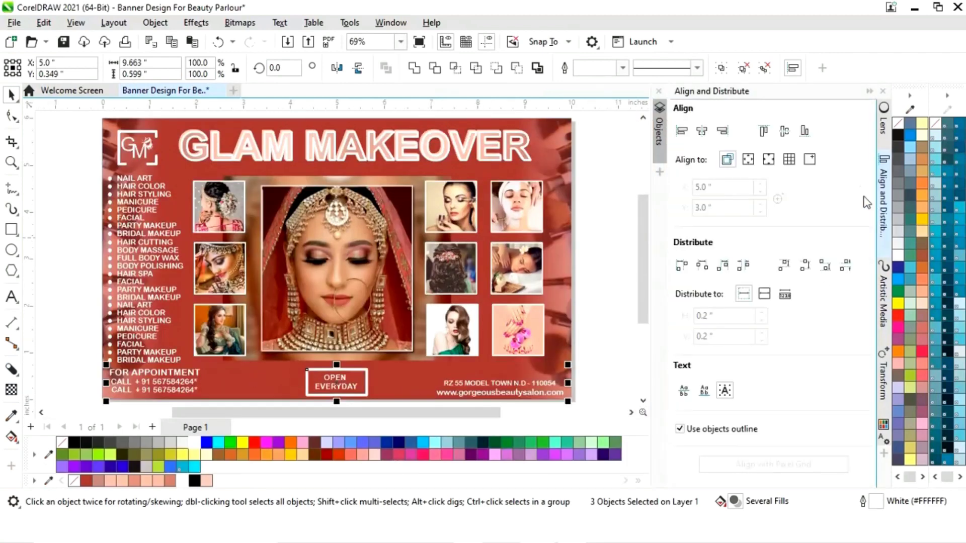
pyautogui.click(805, 132)
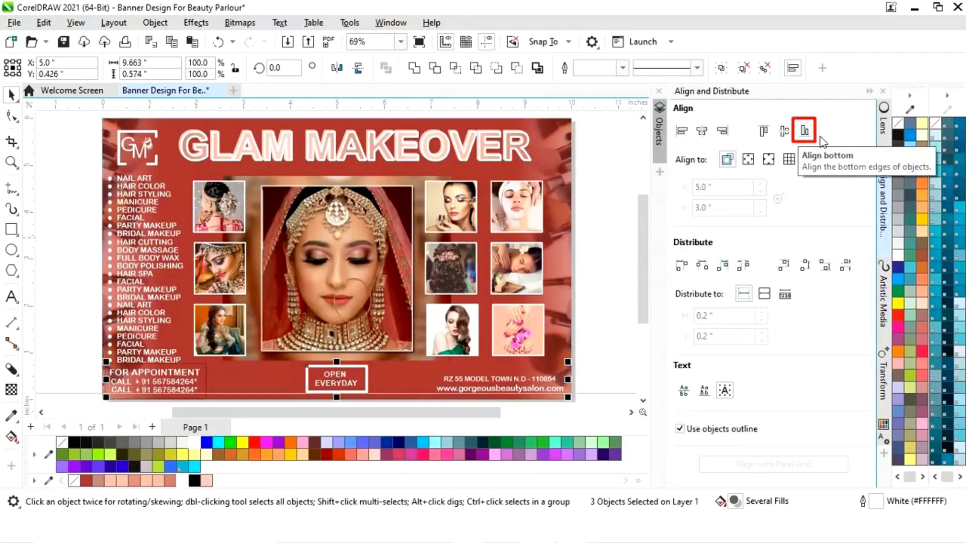
pyautogui.click(869, 92)
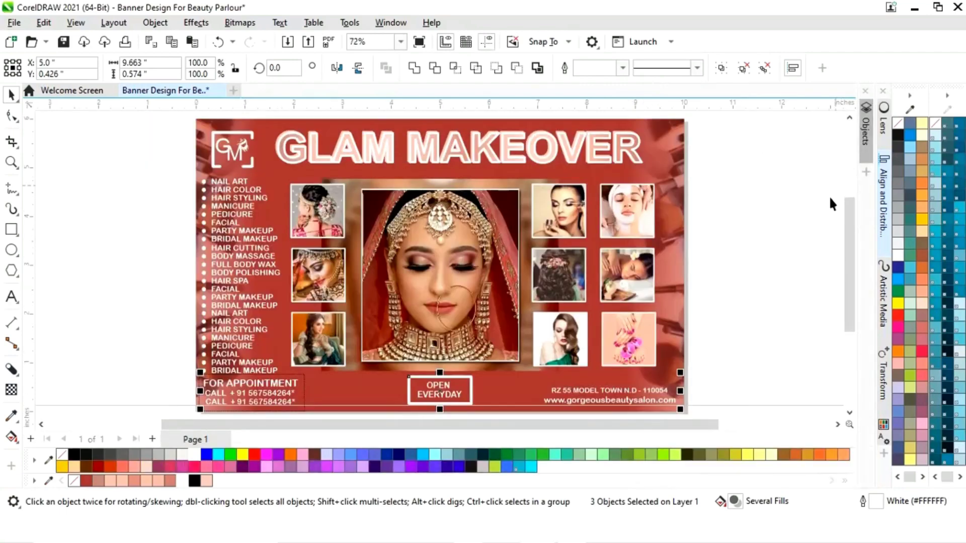
pyautogui.click(718, 270)
# Step: Add a black Multiply drop shadow cast straight down, opacity 50 and feather 15, to the top photo left of the bride
pyautogui.click(324, 231)
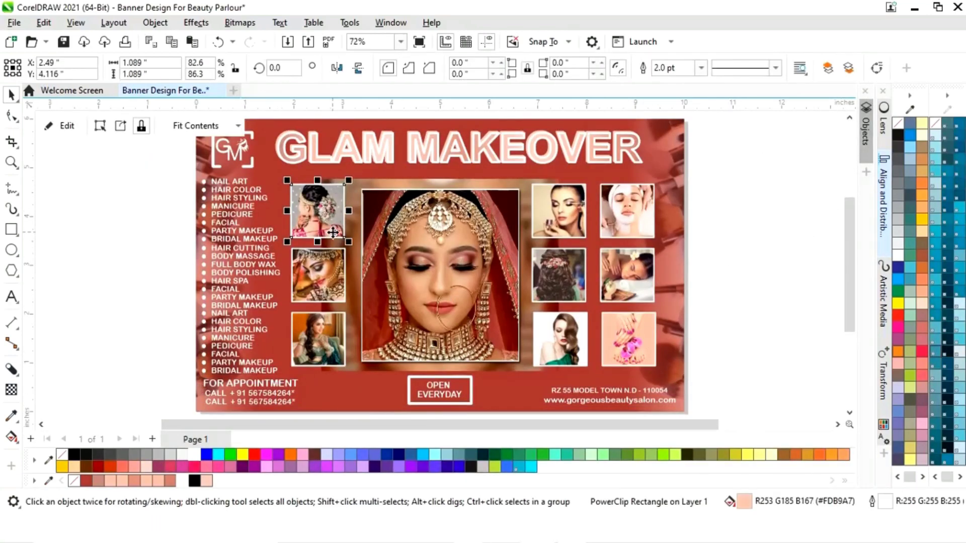
pyautogui.click(19, 377)
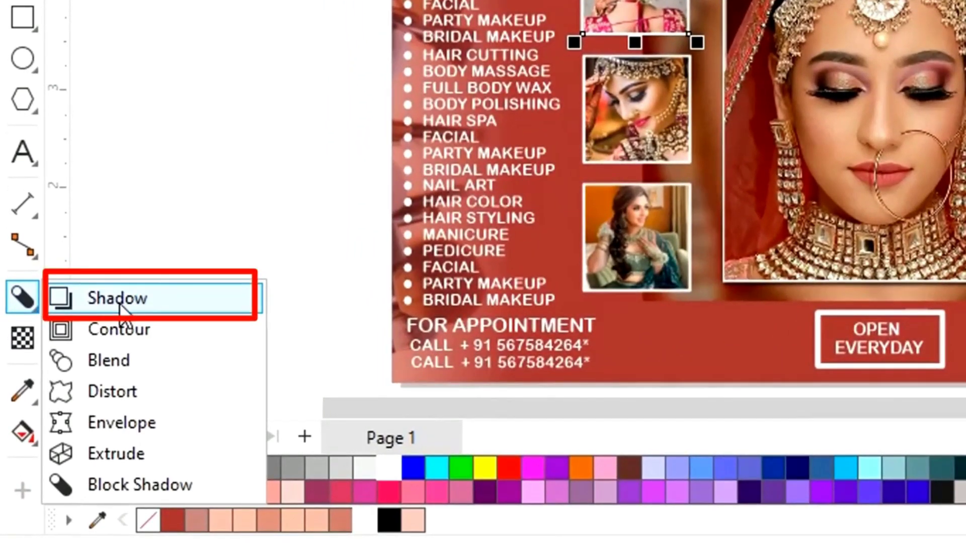
pyautogui.click(118, 299)
pyautogui.moveTo(318, 184); pyautogui.dragTo(318, 248)
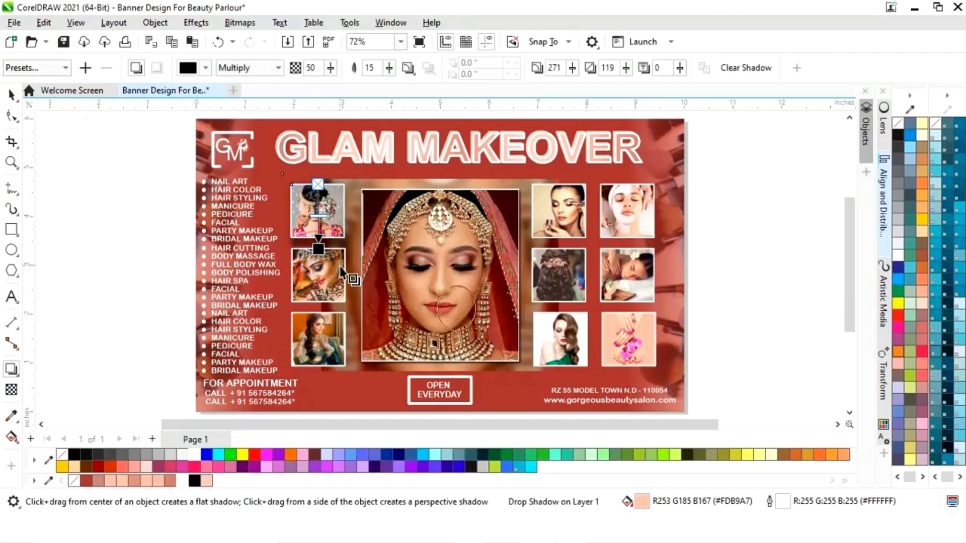
pyautogui.press('F2')
pyautogui.moveTo(264, 186); pyautogui.dragTo(393, 281)
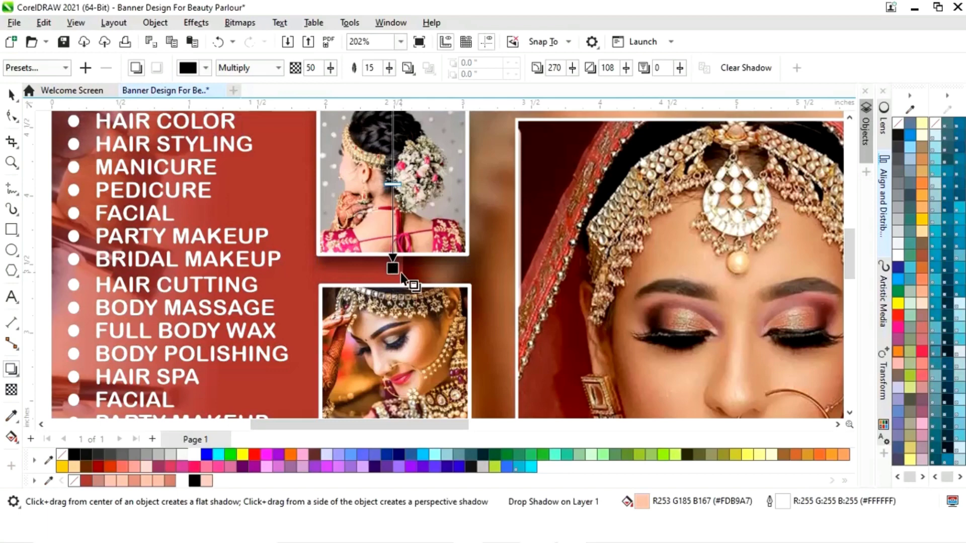
pyautogui.scroll(-4, 401, 274)
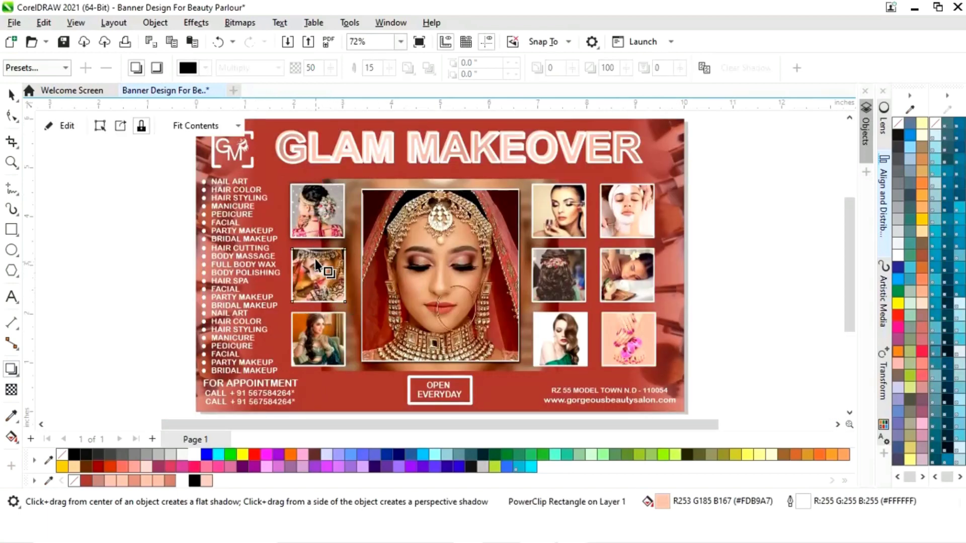
# Step: Add matching downward drop shadows to the middle and bottom photos left of the bride
pyautogui.moveTo(320, 250); pyautogui.dragTo(319, 306)
pyautogui.scroll(4, 319, 307)
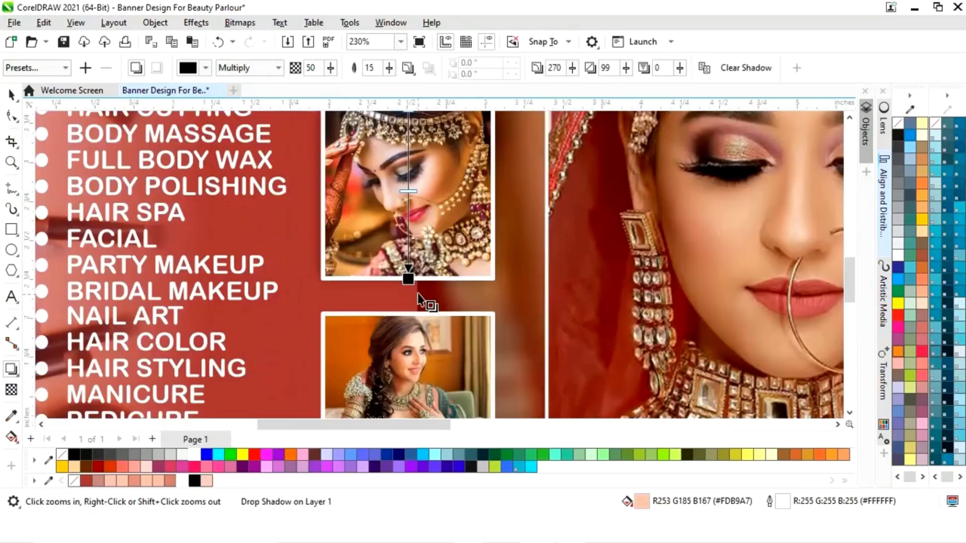
pyautogui.moveTo(849, 278); pyautogui.dragTo(849, 298)
pyautogui.click(403, 183)
pyautogui.moveTo(407, 174); pyautogui.dragTo(408, 357)
pyautogui.press('F4')
pyautogui.click(743, 287)
pyautogui.press('F2')
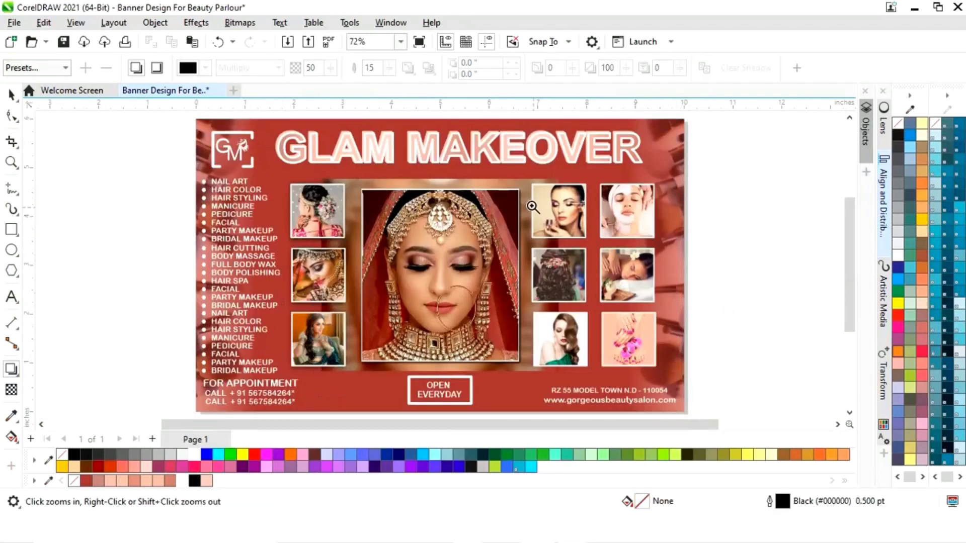
# Step: Add straight-down drop shadows to the eye makeup and facial mask photos in the top row right of the bride
pyautogui.moveTo(513, 180); pyautogui.dragTo(665, 259)
pyautogui.moveTo(324, 143); pyautogui.dragTo(323, 371)
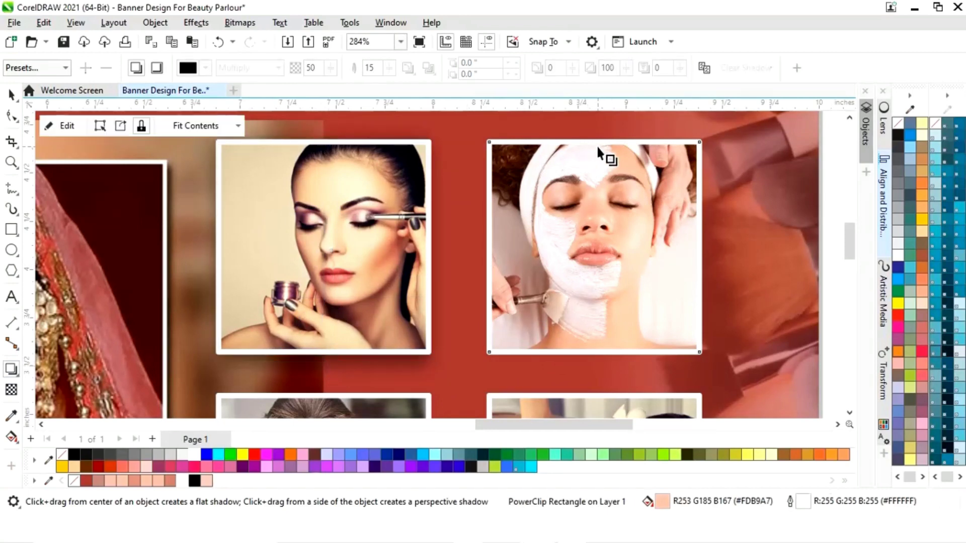
pyautogui.moveTo(601, 145); pyautogui.dragTo(595, 366)
# Step: Add matching downward drop shadows to the curly hairstyle and massage photos in the middle row right of the bride
pyautogui.moveTo(849, 241); pyautogui.dragTo(850, 271)
pyautogui.click(323, 147)
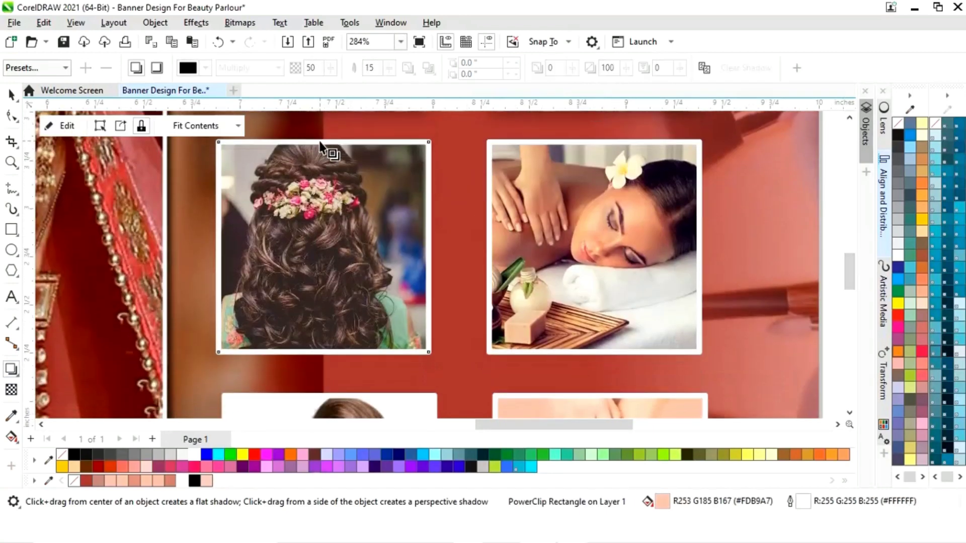
pyautogui.moveTo(324, 143); pyautogui.dragTo(323, 369)
pyautogui.moveTo(594, 143); pyautogui.dragTo(595, 369)
# Step: Add matching downward drop shadows to the wavy-hair model and manicure photos in the bottom row right of the bride
pyautogui.moveTo(850, 276); pyautogui.dragTo(850, 308)
pyautogui.click(328, 137)
pyautogui.moveTo(328, 137); pyautogui.dragTo(329, 362)
pyautogui.moveTo(600, 136); pyautogui.dragTo(600, 358)
pyautogui.press('F4')
# Step: Add a black Multiply drop shadow straight down from the blurred backdrop behind the bride, opacity 50, feather 15, stretch about 103, feathering direction Outside
pyautogui.click(502, 370)
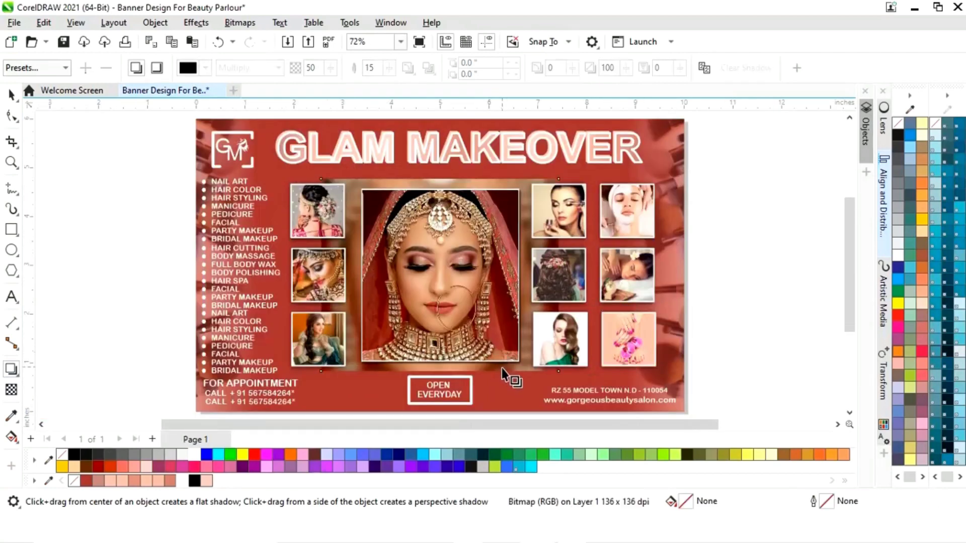
pyautogui.moveTo(440, 179); pyautogui.dragTo(441, 380)
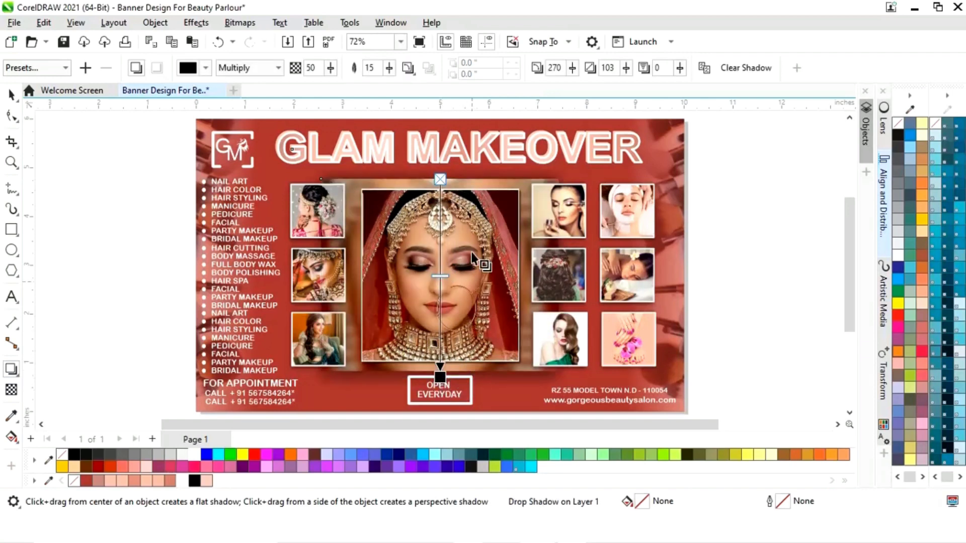
pyautogui.click(409, 70)
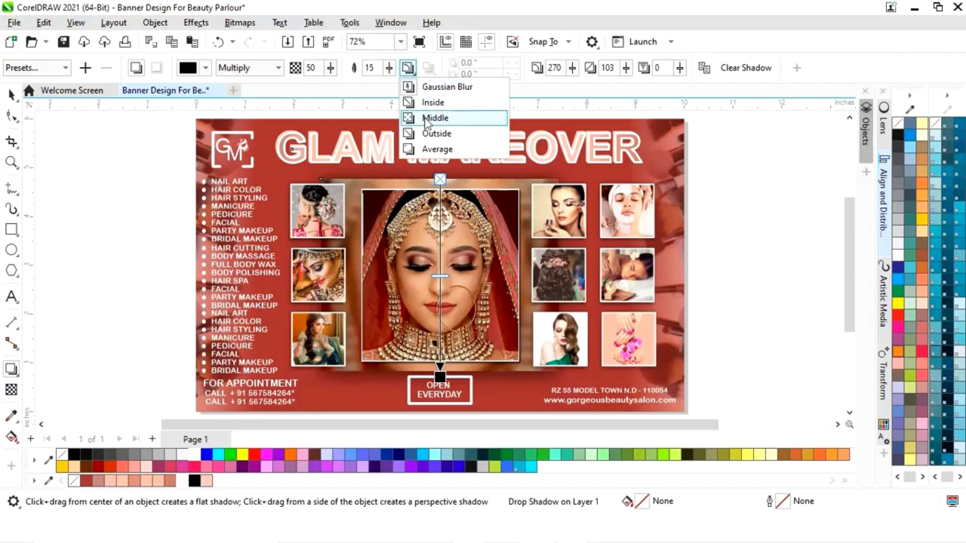
pyautogui.click(428, 134)
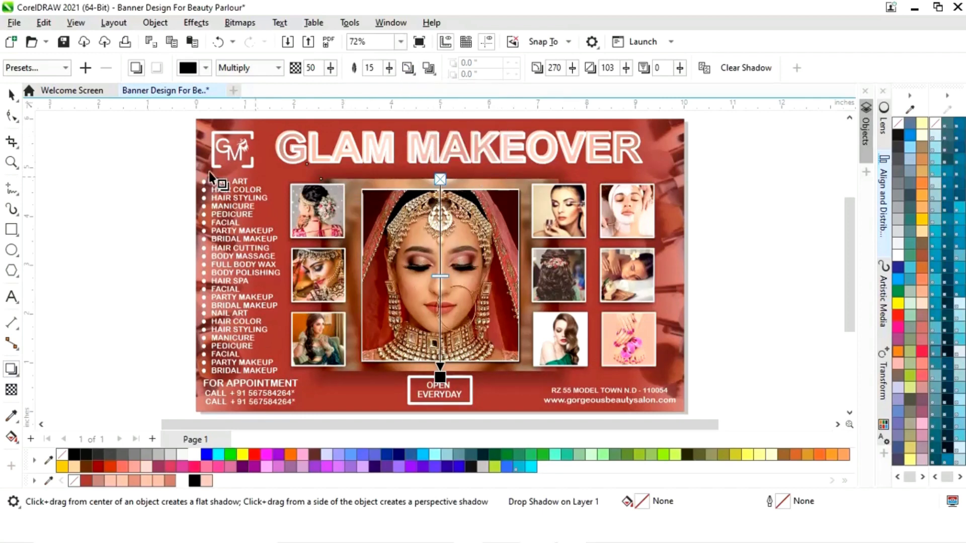
pyautogui.click(12, 94)
pyautogui.click(182, 248)
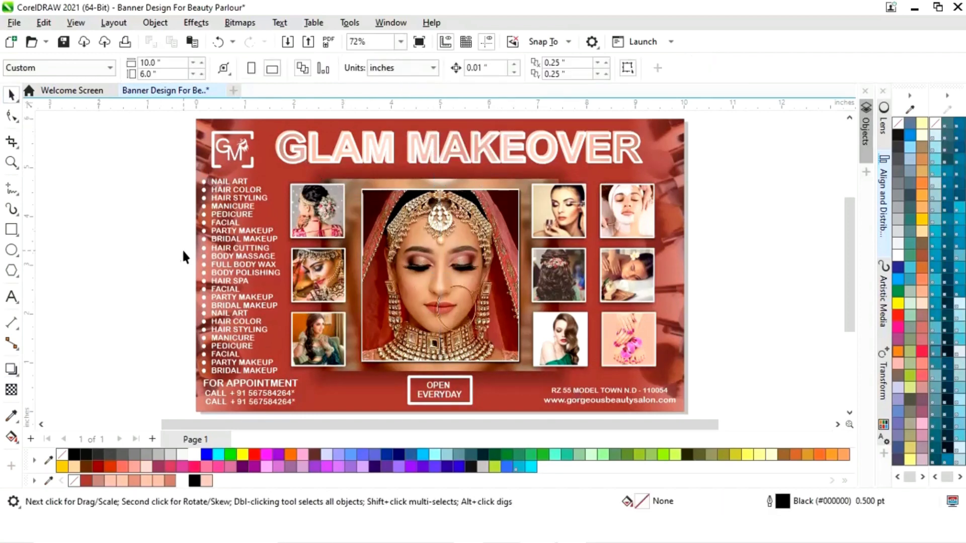
# Step: Shorten the blurred backdrop's drop shadow to a stretch of 100, keeping its 270° direction
pyautogui.click(412, 288)
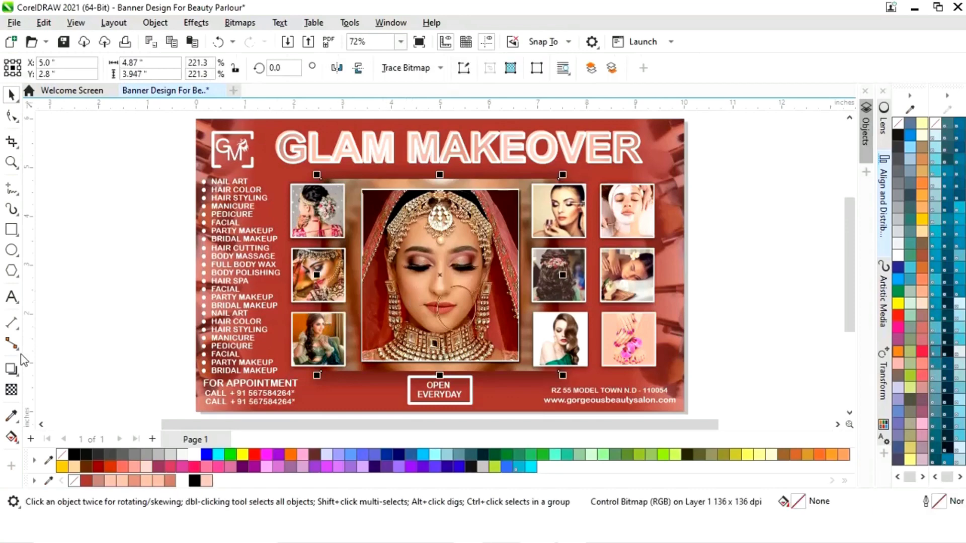
pyautogui.click(12, 370)
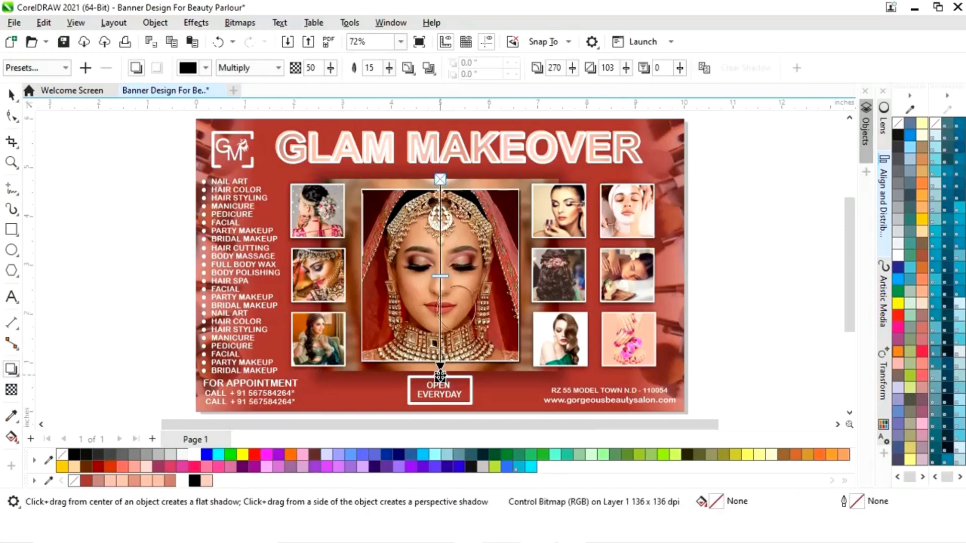
pyautogui.moveTo(439, 376); pyautogui.dragTo(440, 371)
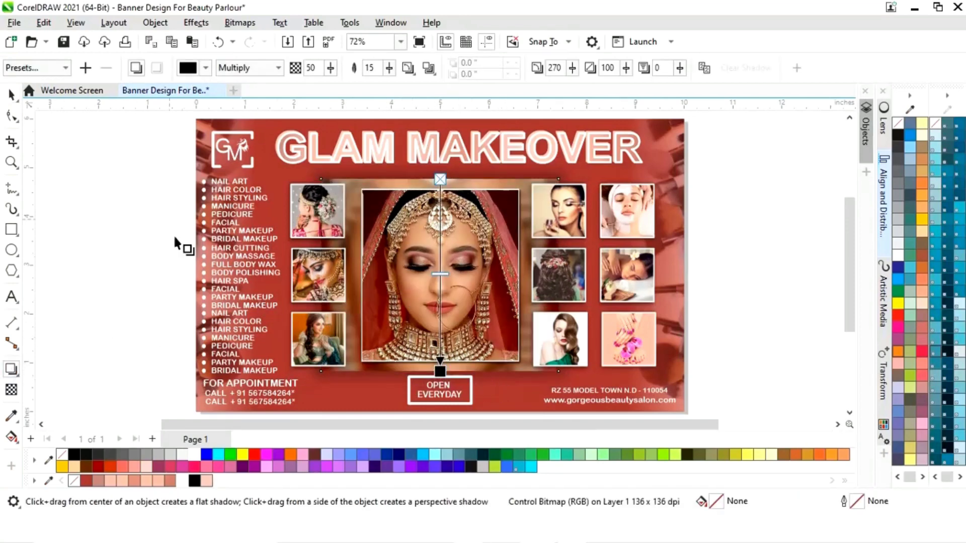
pyautogui.click(11, 94)
pyautogui.click(120, 228)
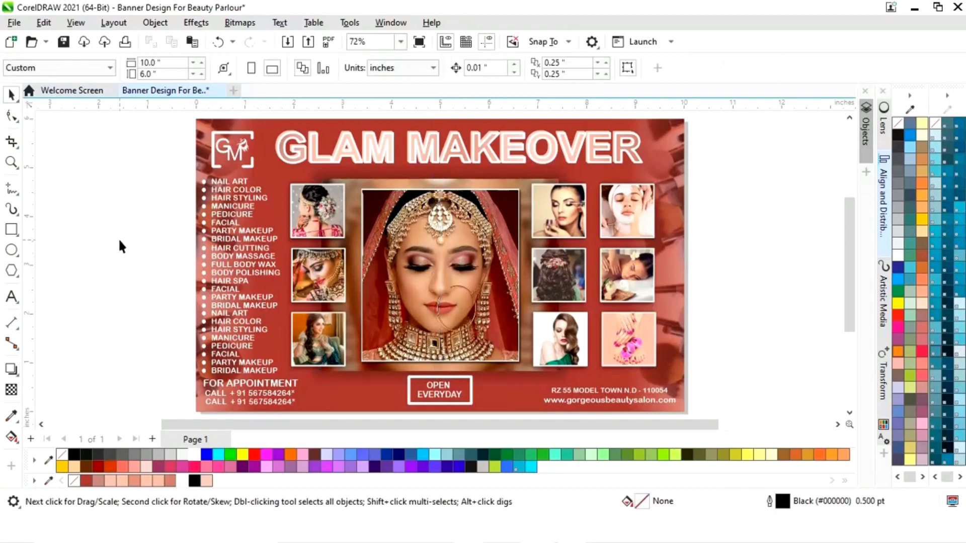
# Step: Add a black Multiply drop shadow cast down from the GLAM MAKEOVER heading, opacity 50, feather 15, stretch about 107, and preview the banner full screen
pyautogui.click(468, 161)
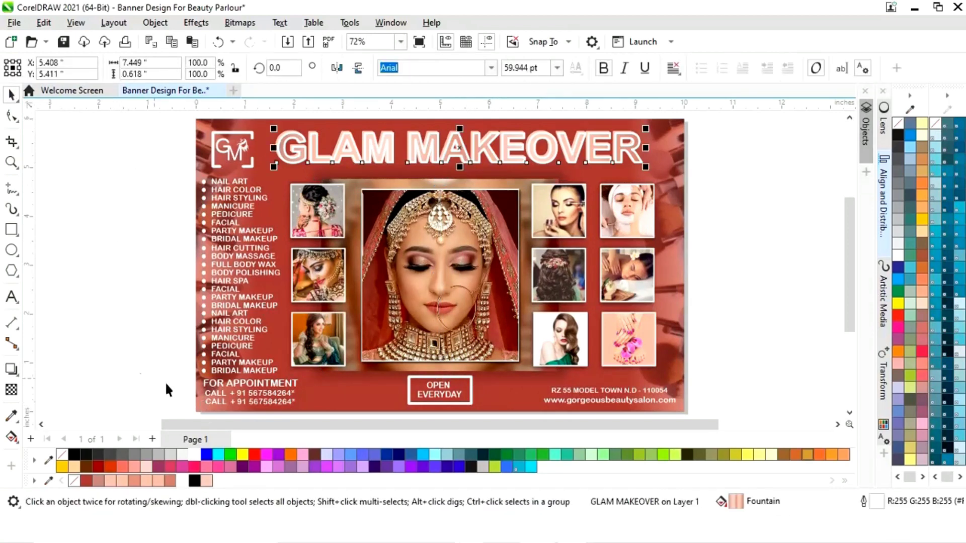
pyautogui.click(11, 369)
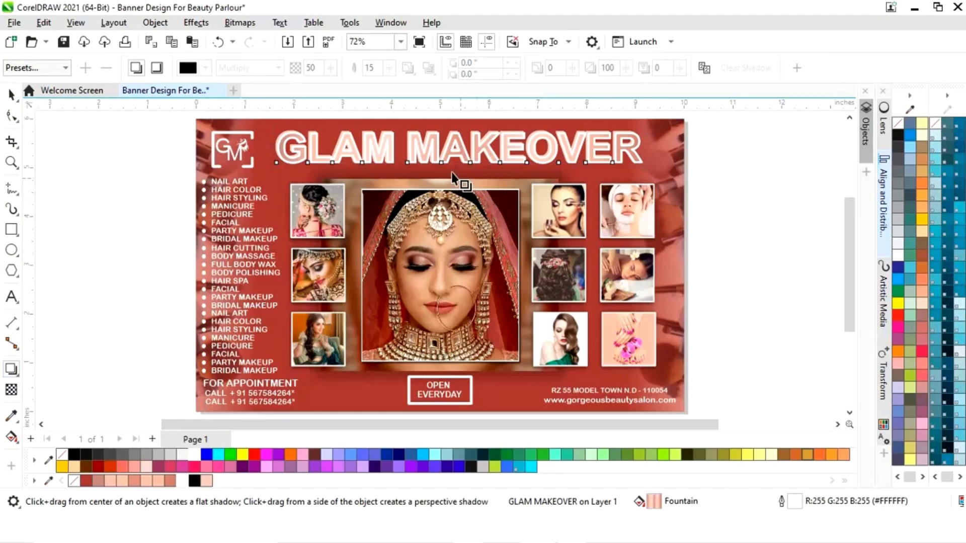
pyautogui.press('F2')
pyautogui.moveTo(383, 114); pyautogui.dragTo(545, 210)
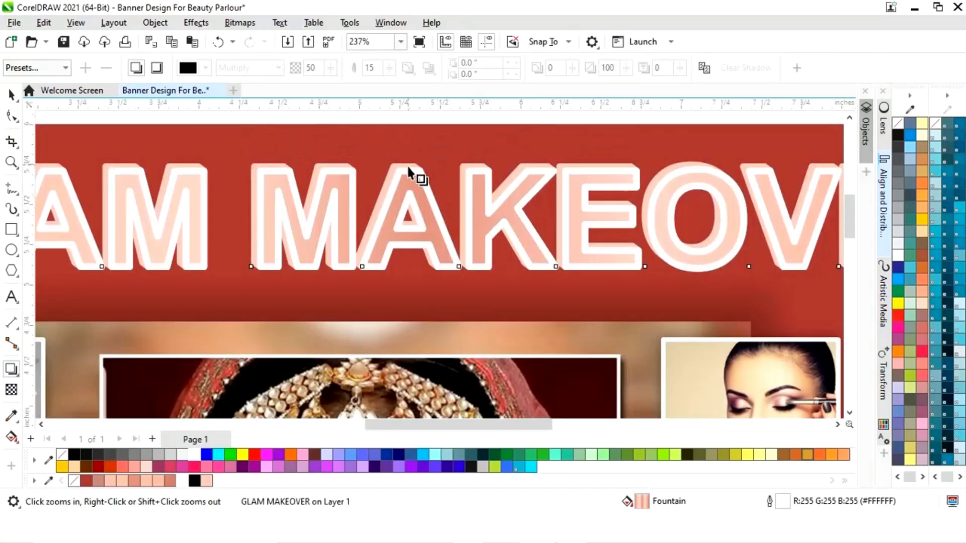
pyautogui.moveTo(425, 166); pyautogui.dragTo(424, 280)
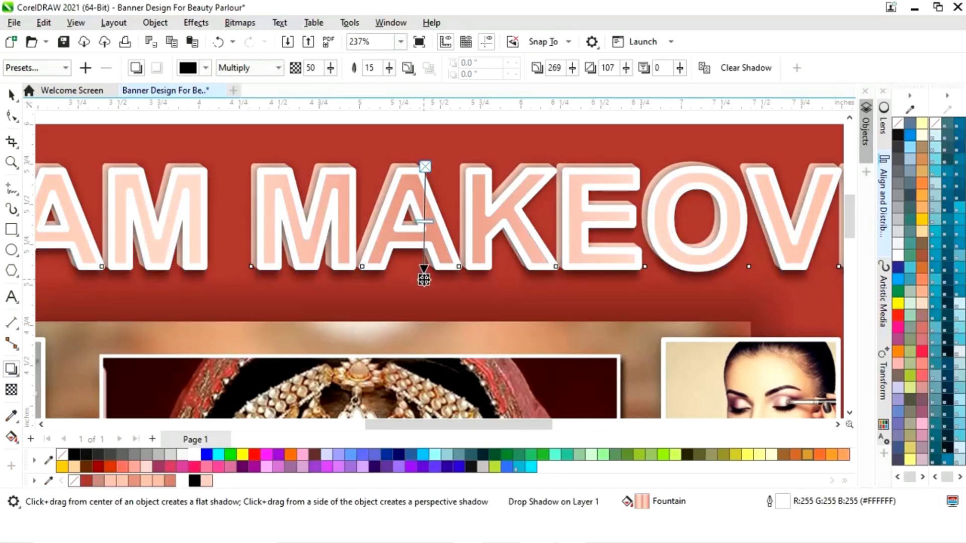
pyautogui.press('F4')
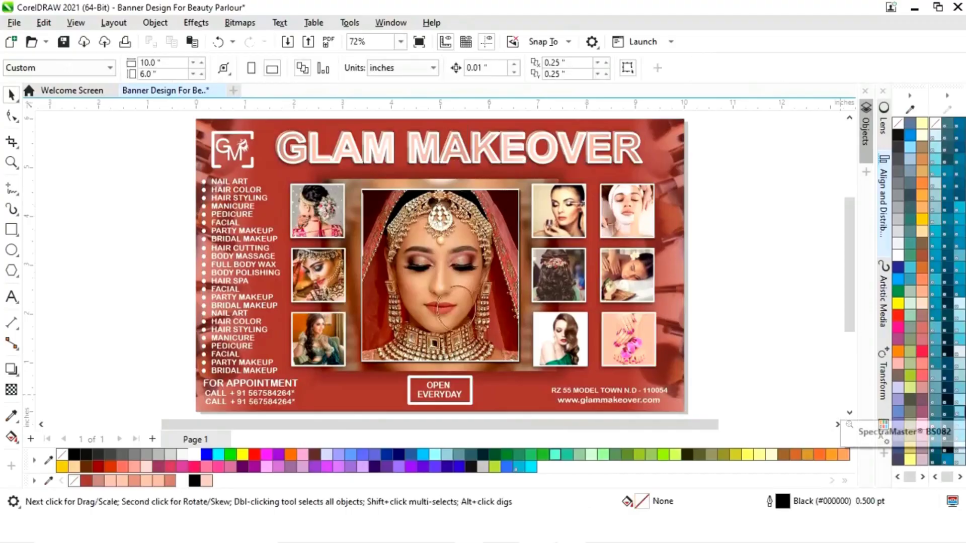
pyautogui.press('F9')
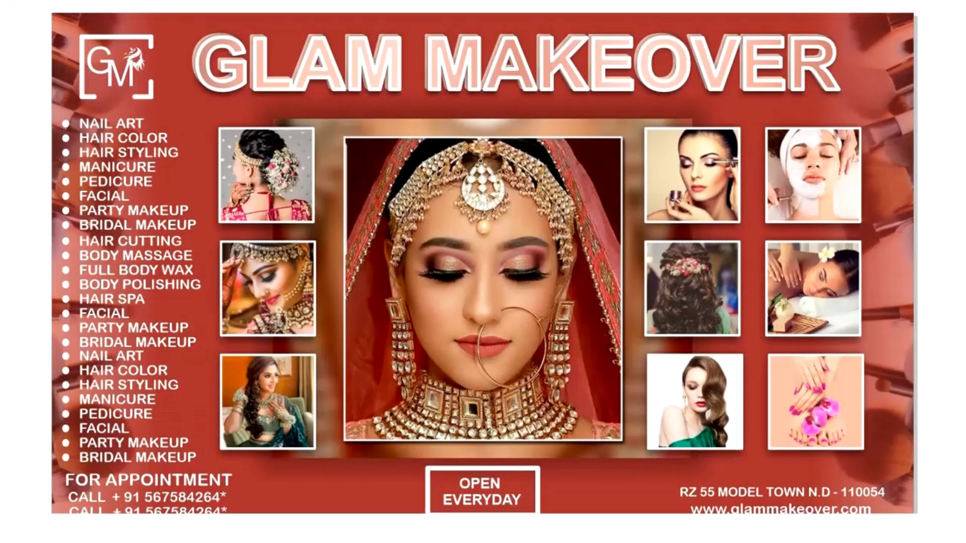